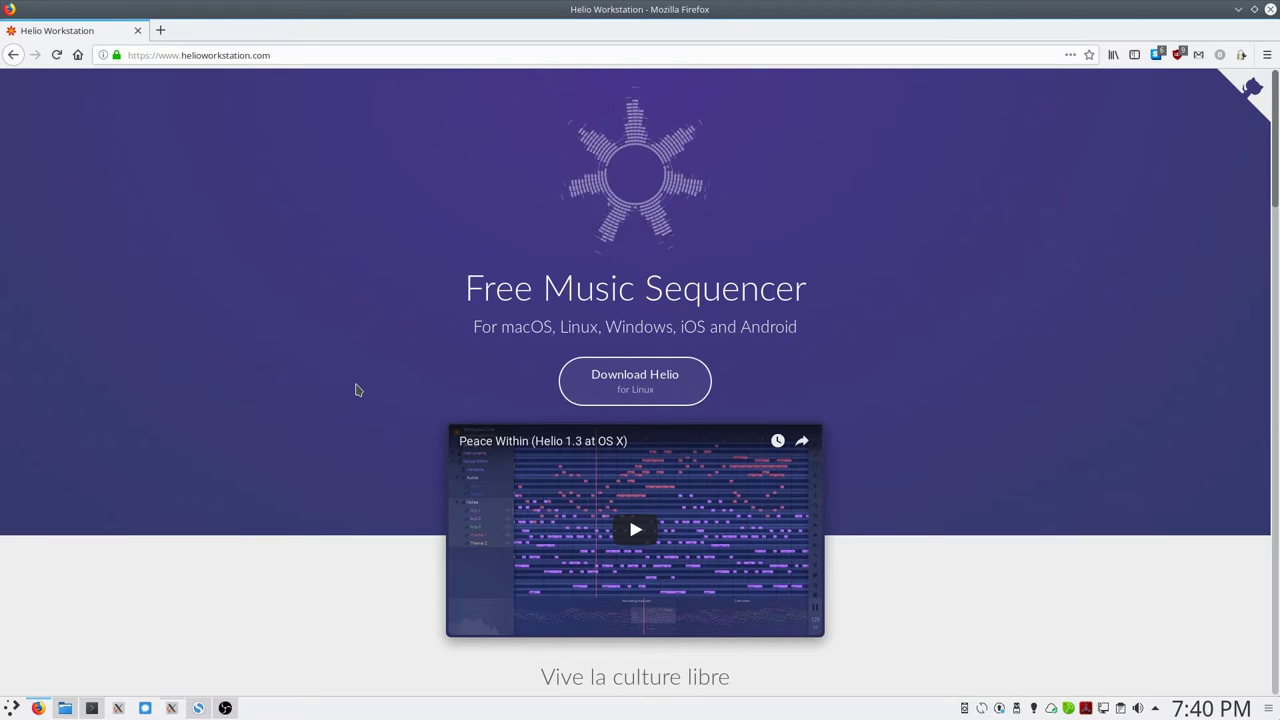
Minimize Firefox to bring the Helio Workstation welcome screen into view.
scroll(399, 386, down, 2)
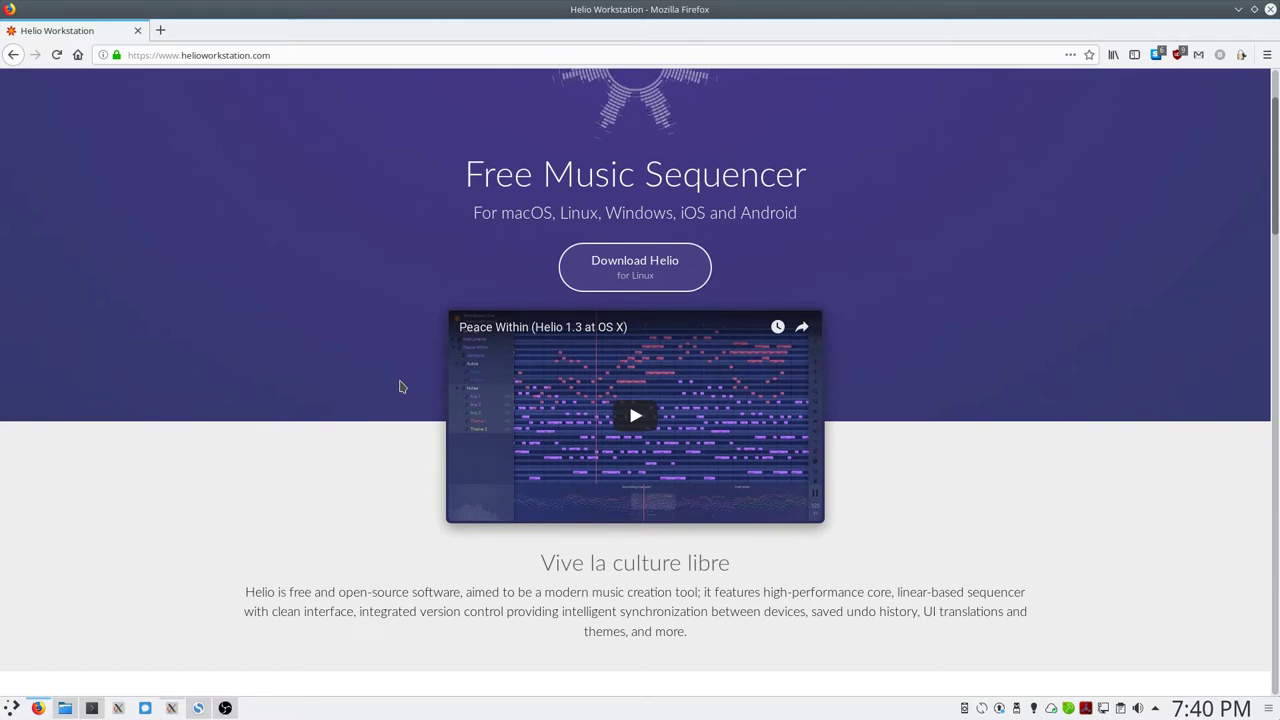
scroll(399, 386, up, 2)
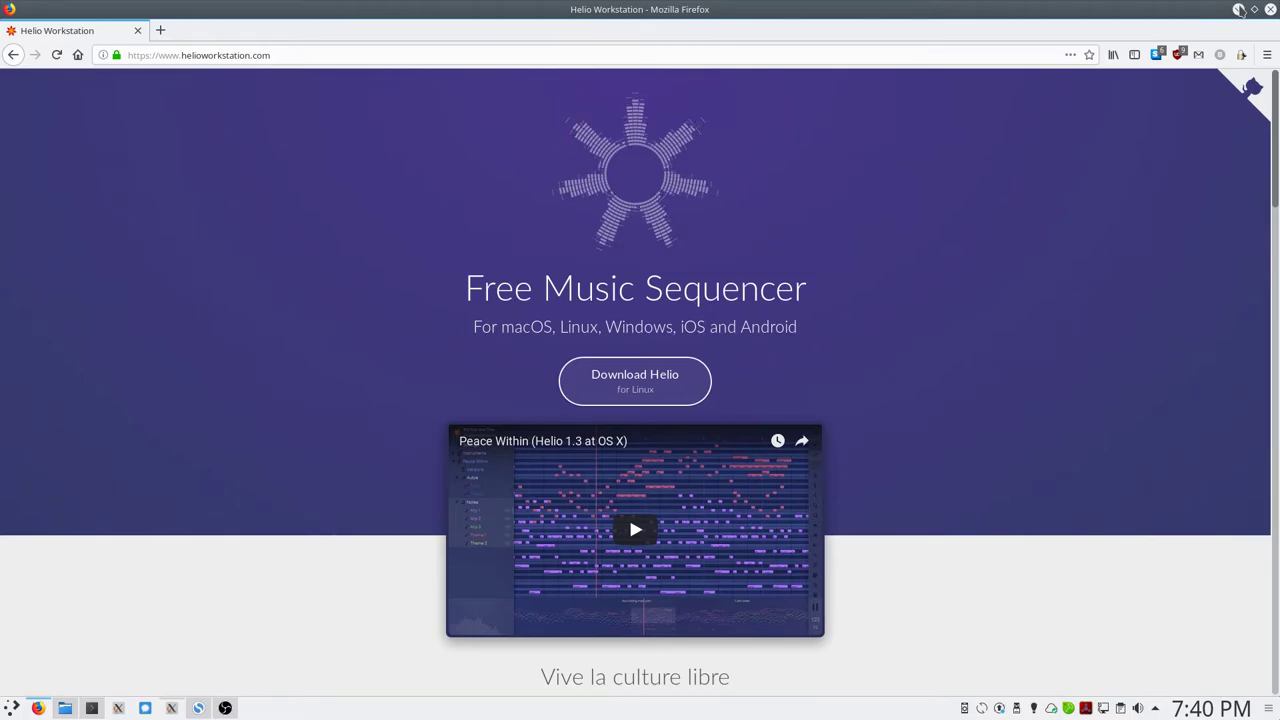
click(1239, 9)
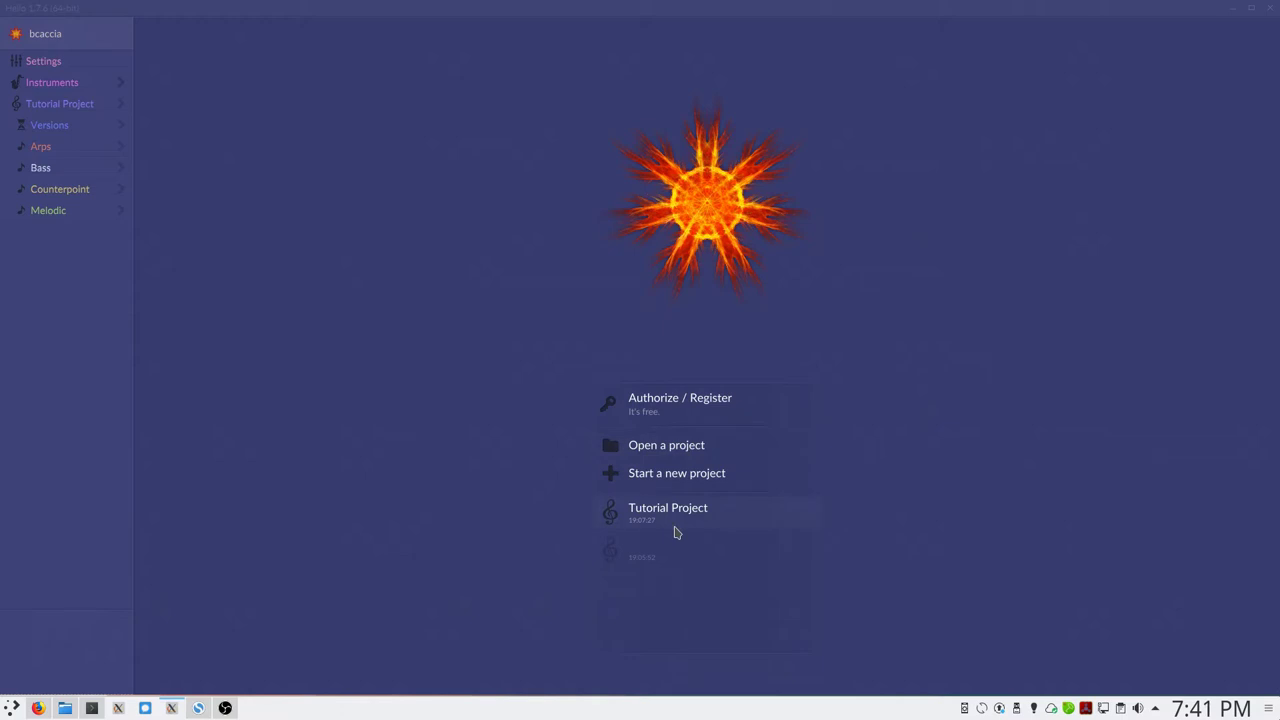
Select Helio Theme as the UI theme in Settings, then view the Instruments page.
click(60, 62)
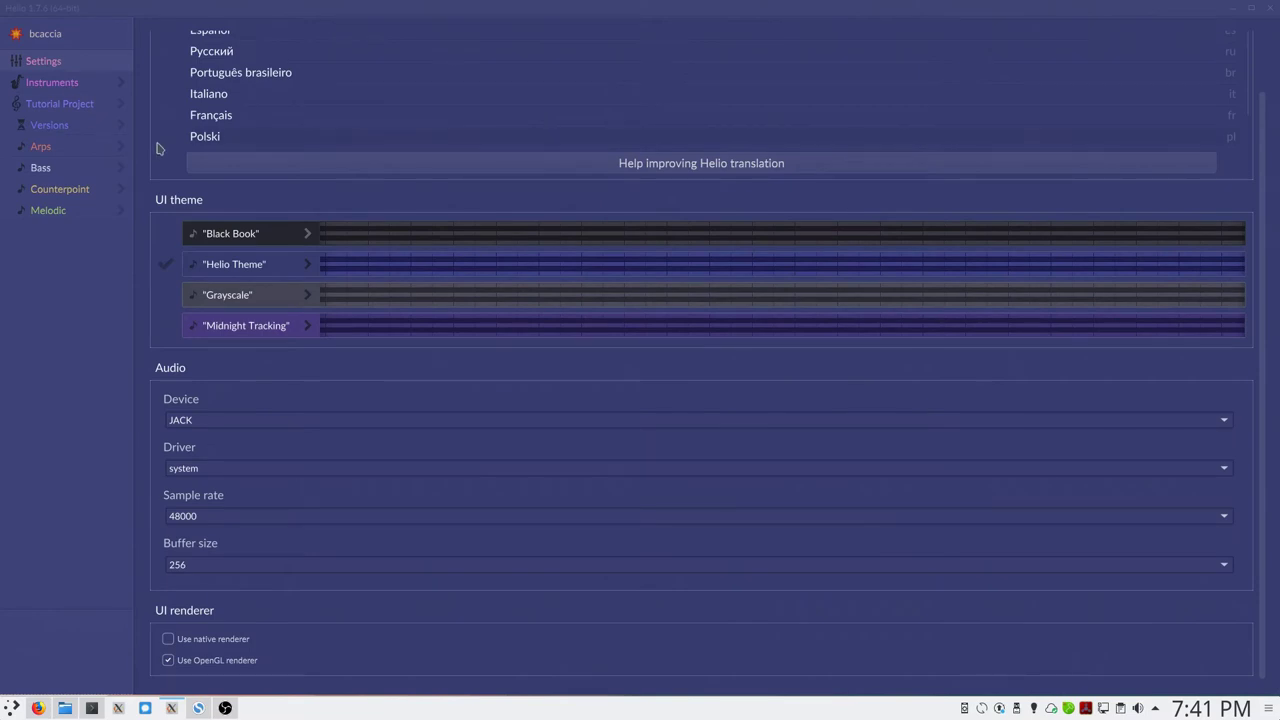
drag(1268, 130, 1266, 66)
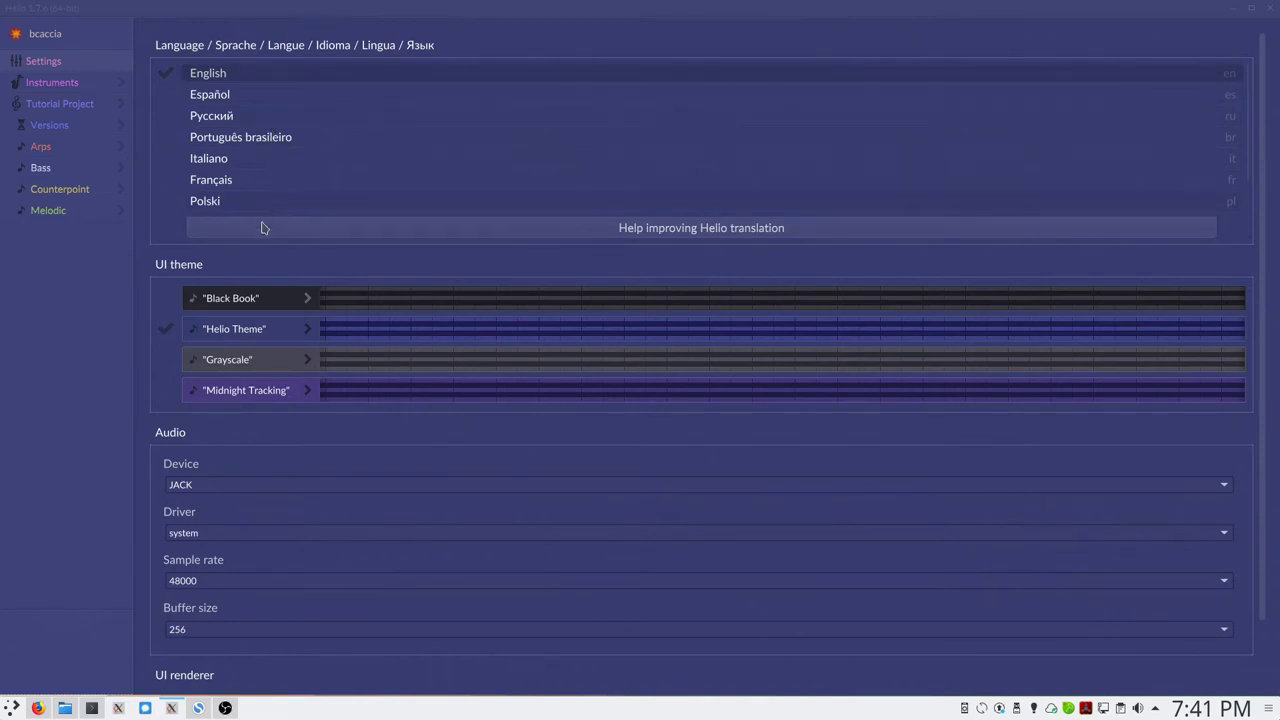
click(232, 298)
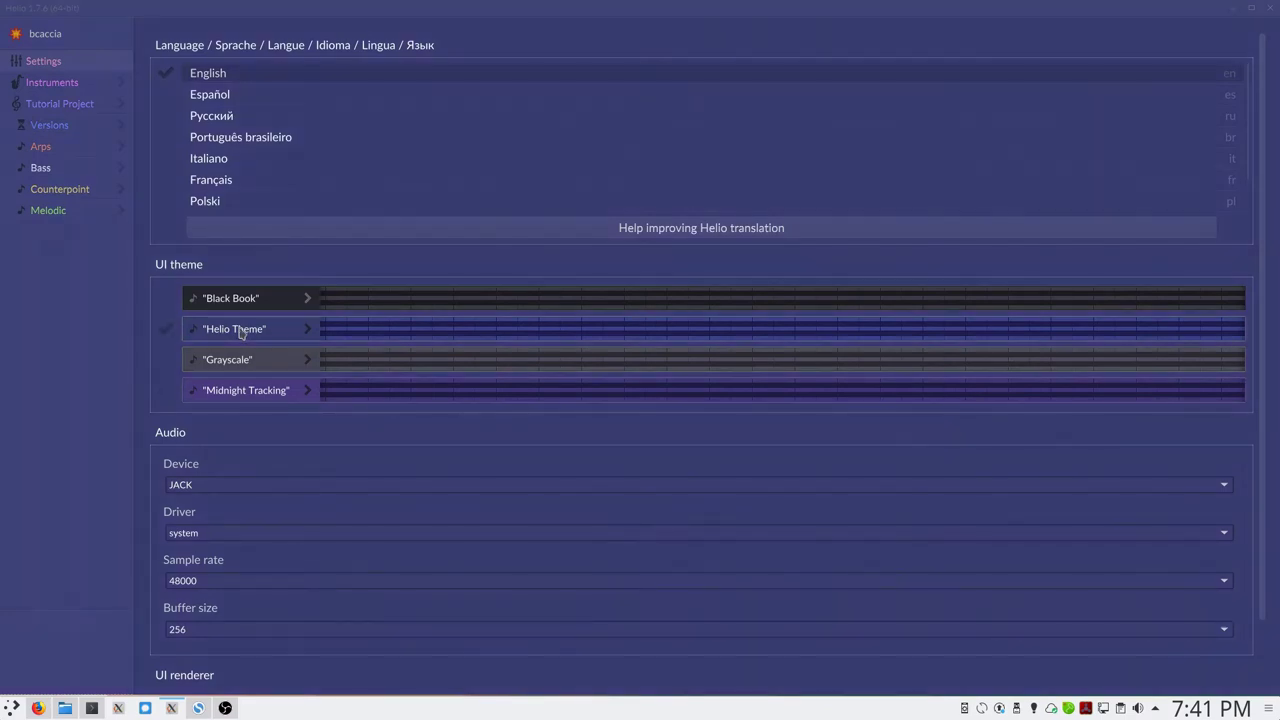
scroll(157, 428, down, 2)
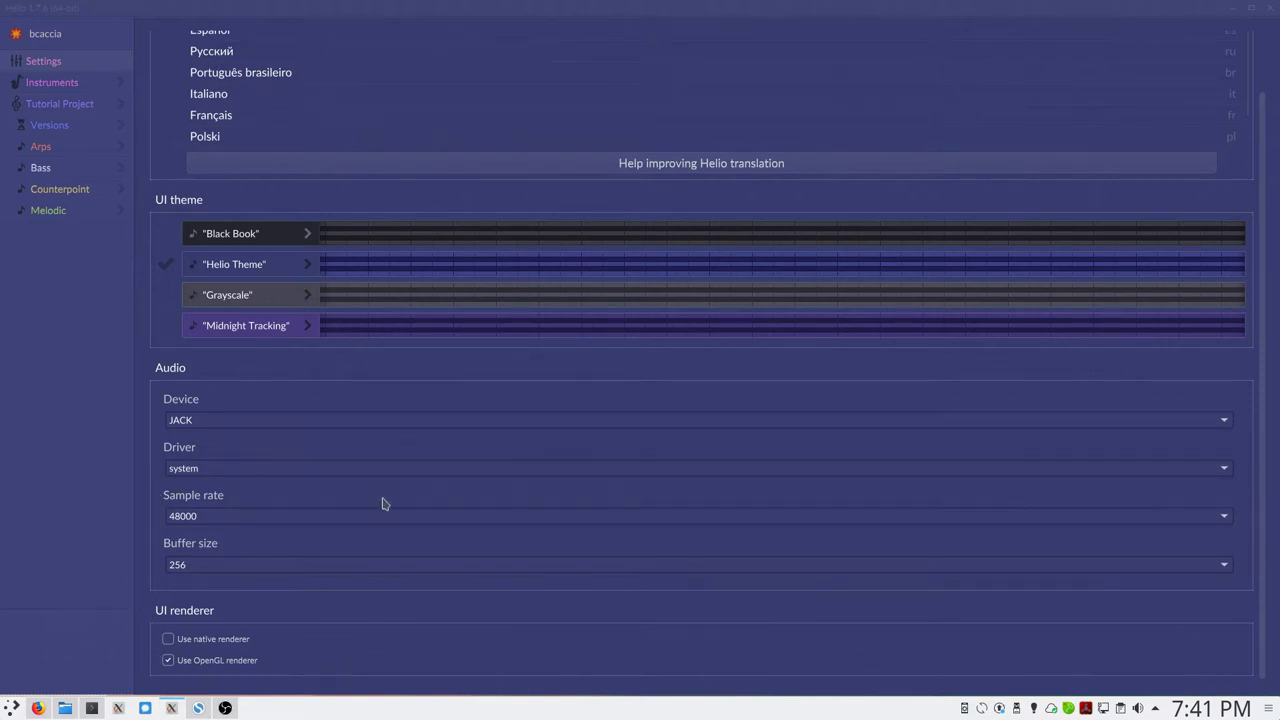
click(53, 84)
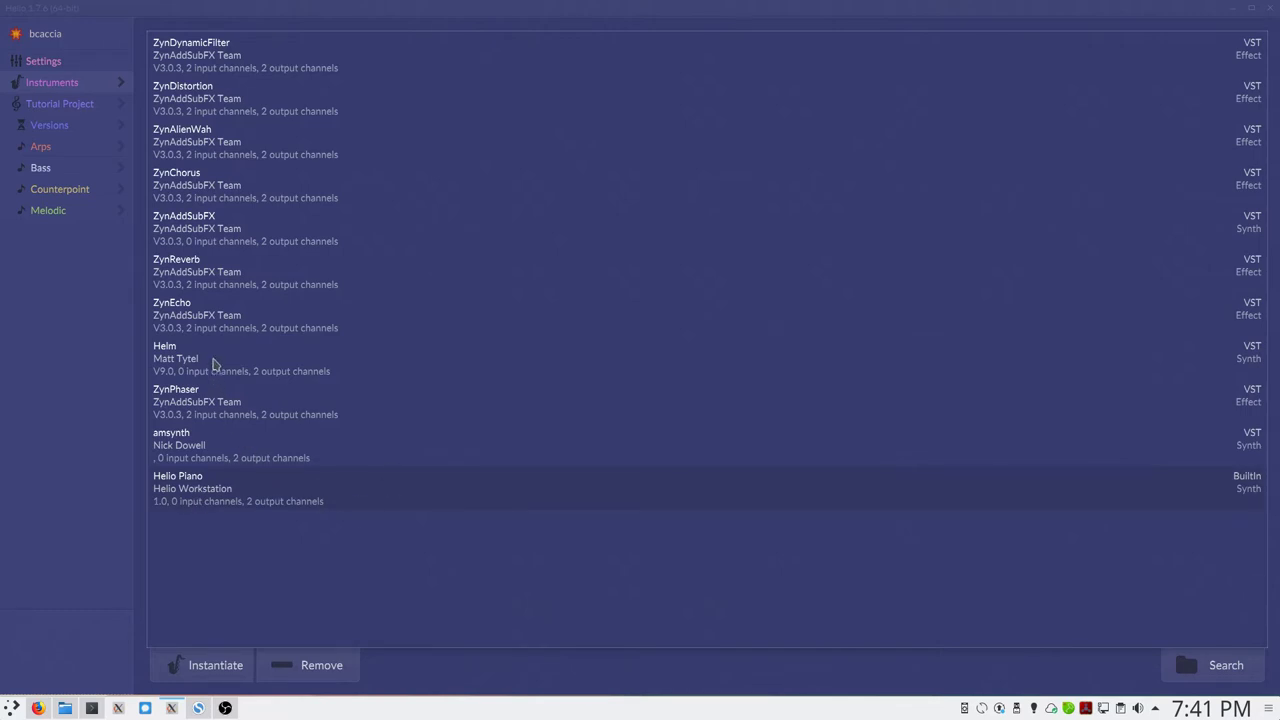
Instantiate the Helm synth plugin as a new instrument.
click(184, 356)
click(218, 668)
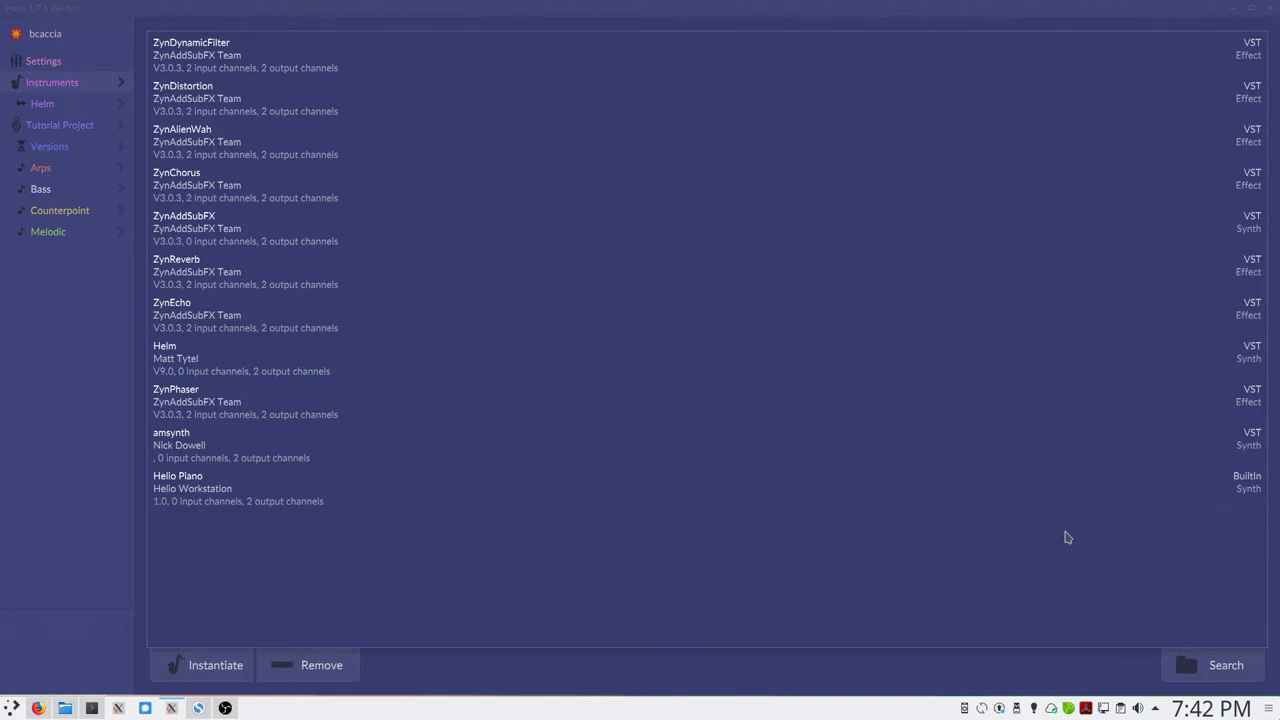
click(1208, 667)
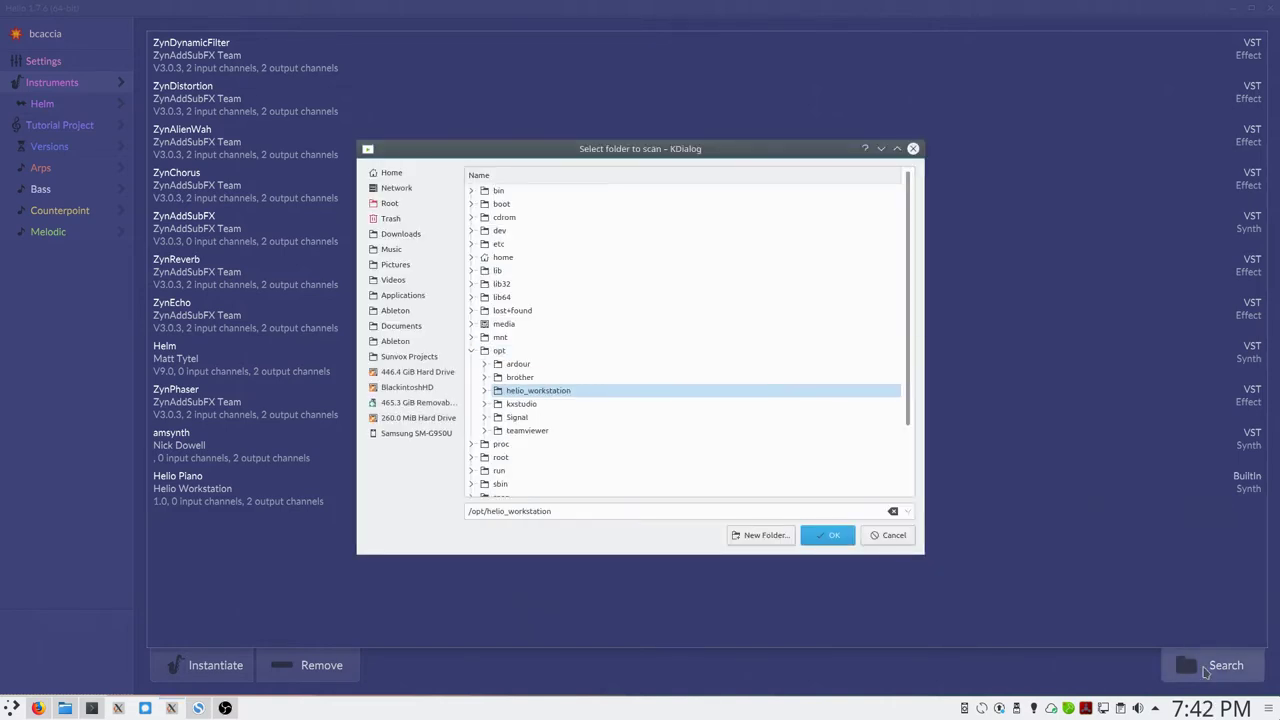
click(900, 536)
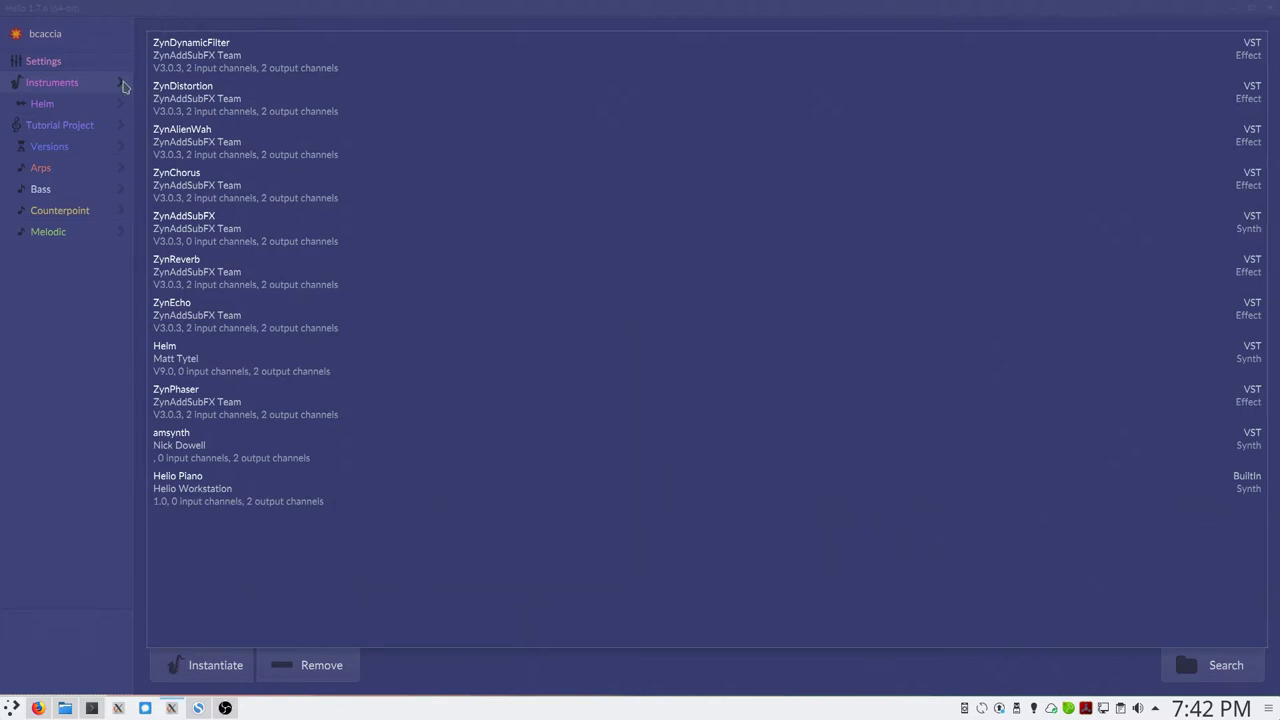
click(123, 86)
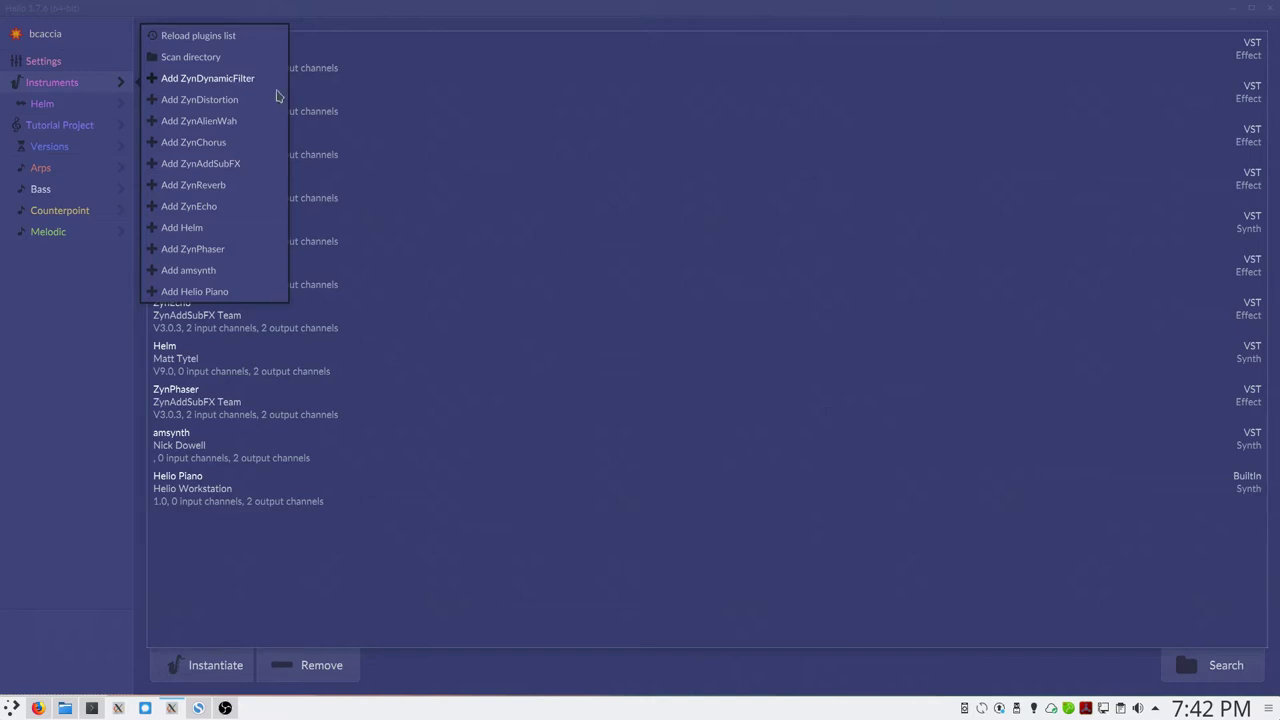
click(78, 292)
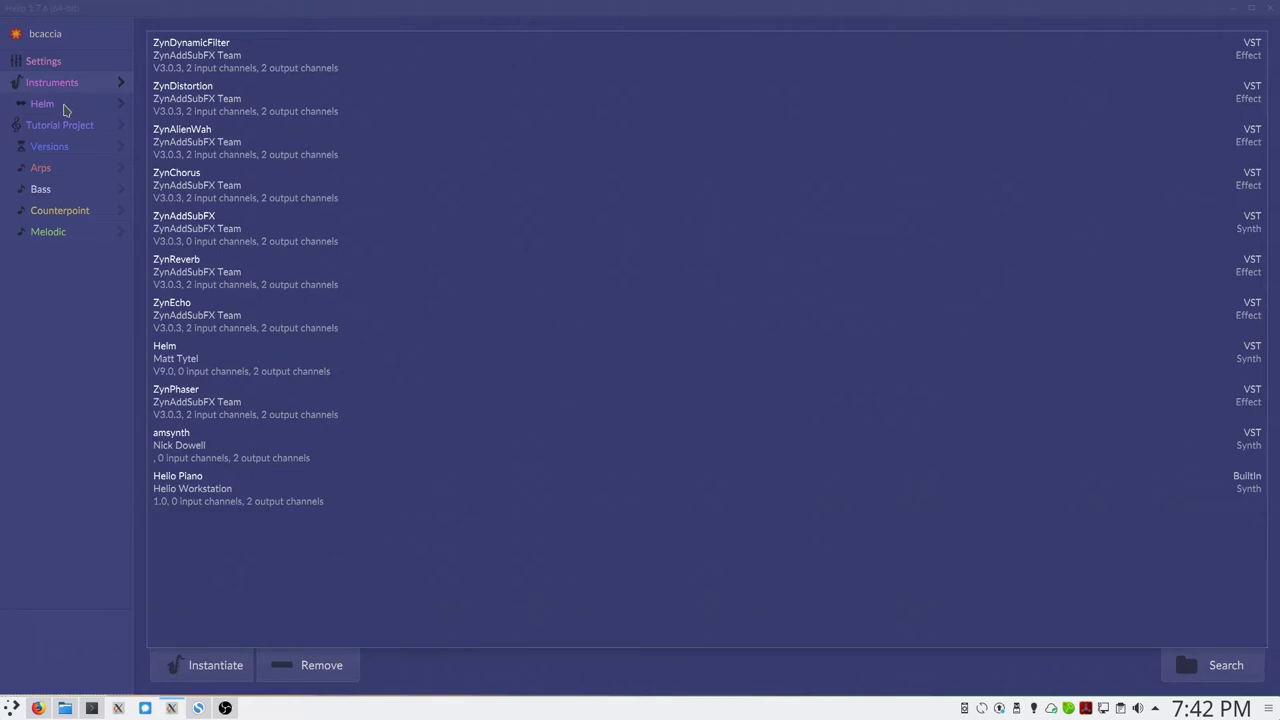
Move Helm's node in its routing graph, then delete the Helm instrument.
click(63, 108)
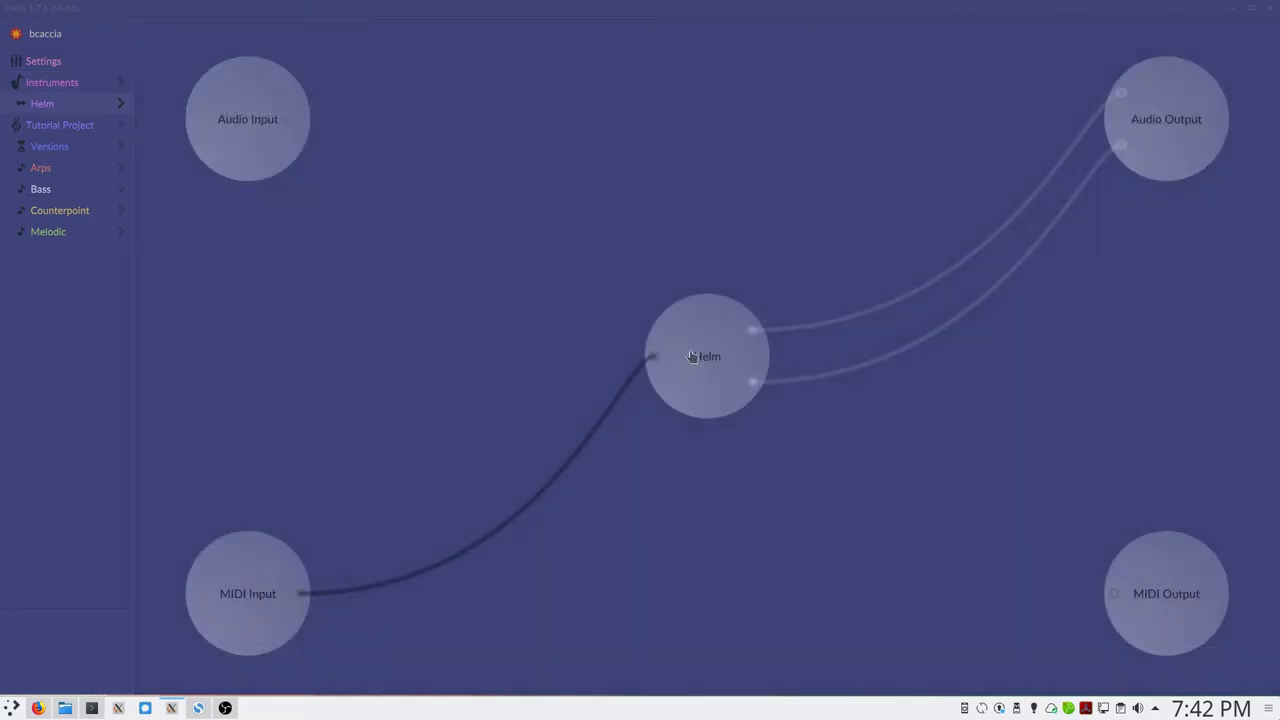
drag(688, 358, 595, 338)
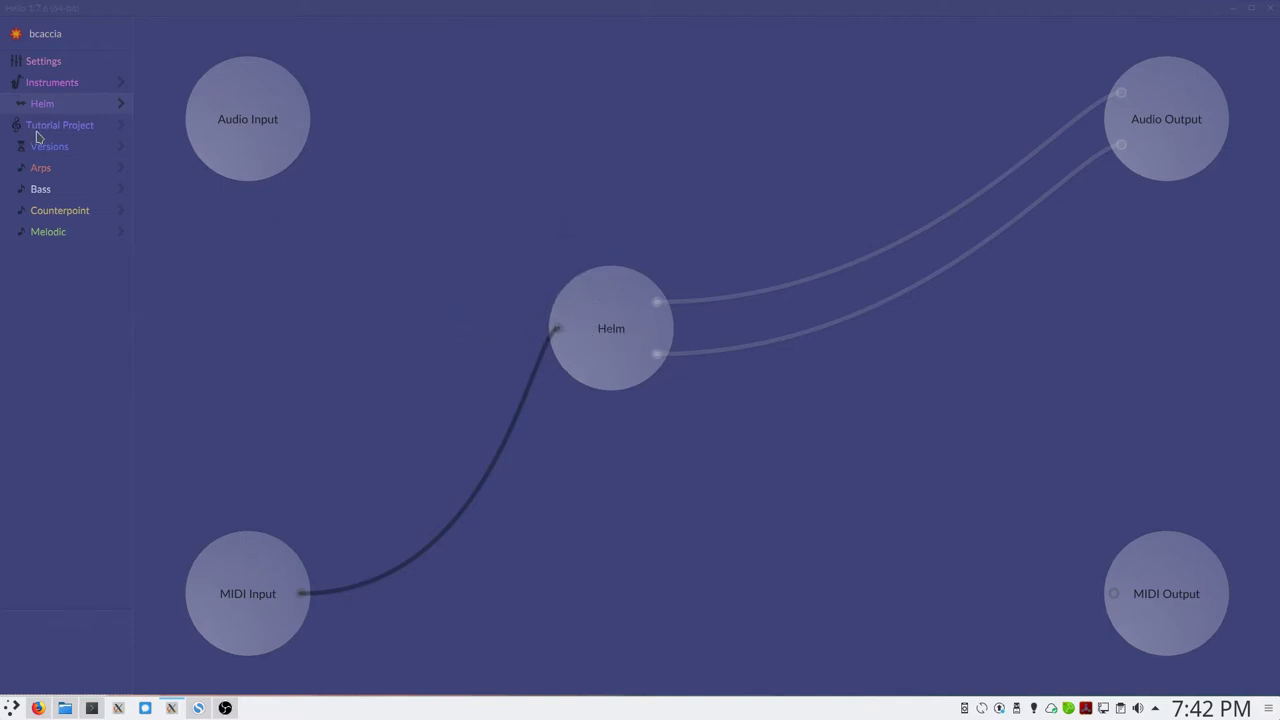
click(123, 106)
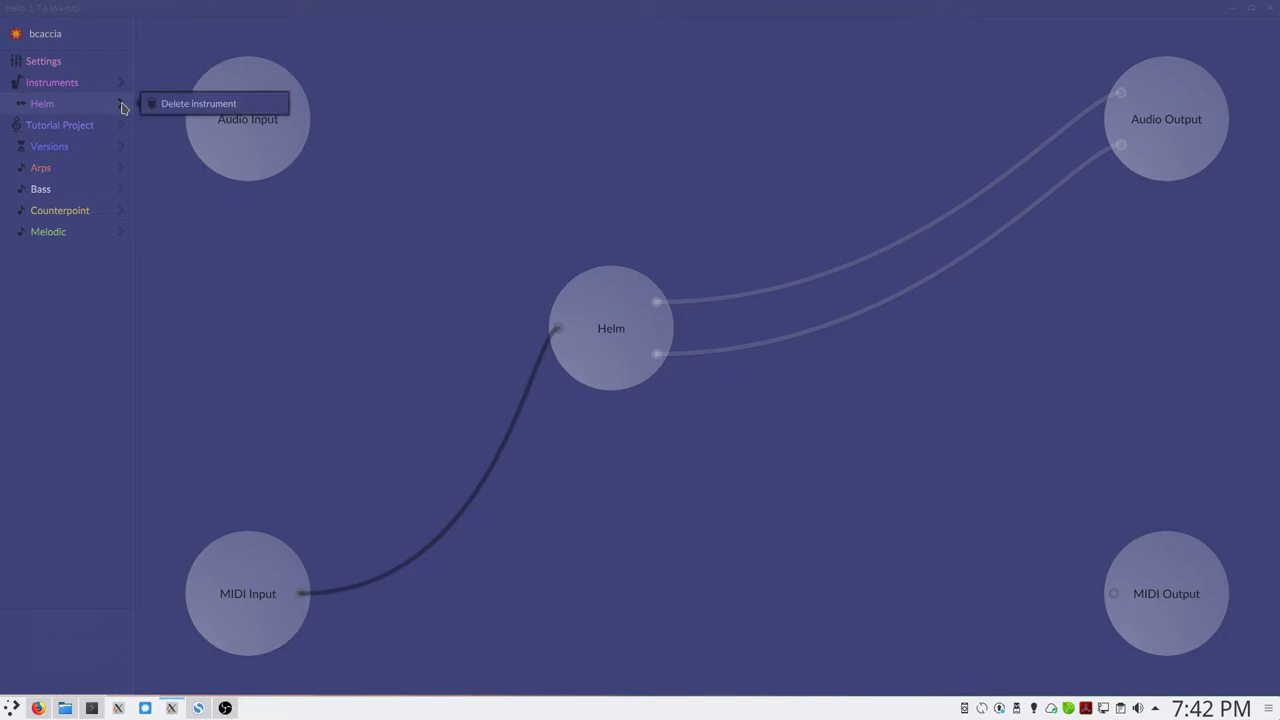
click(218, 105)
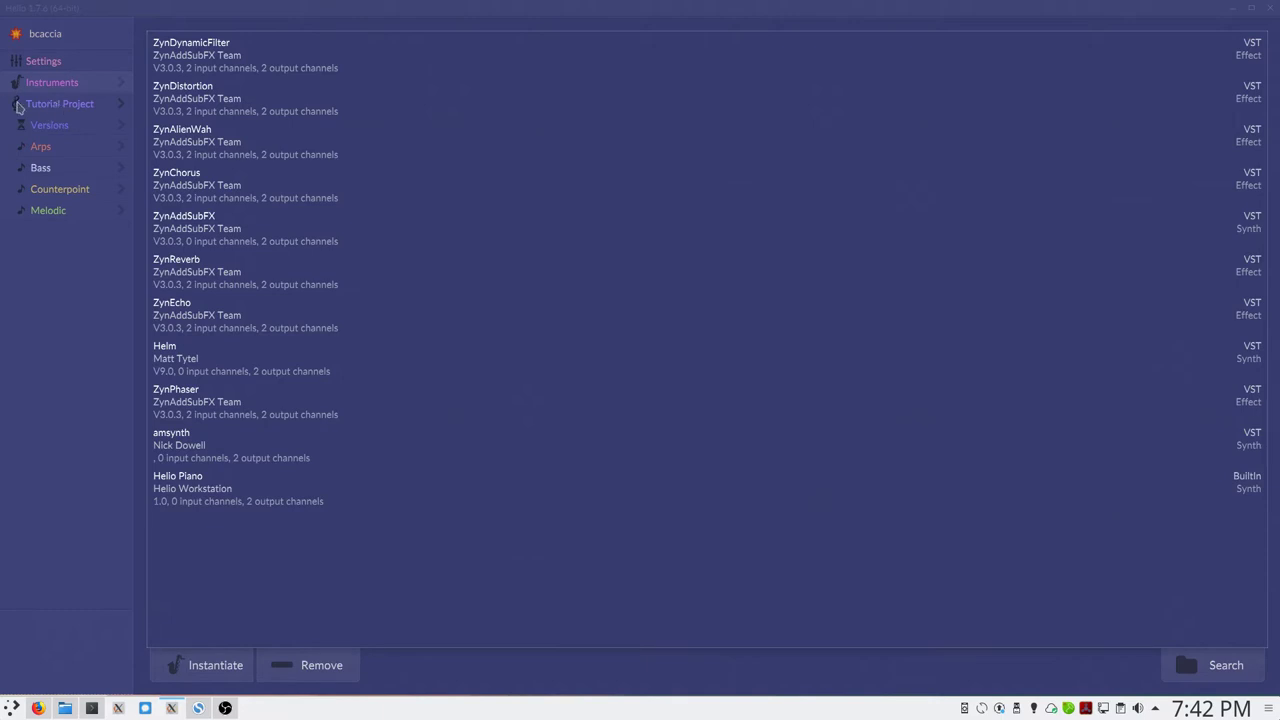
click(51, 104)
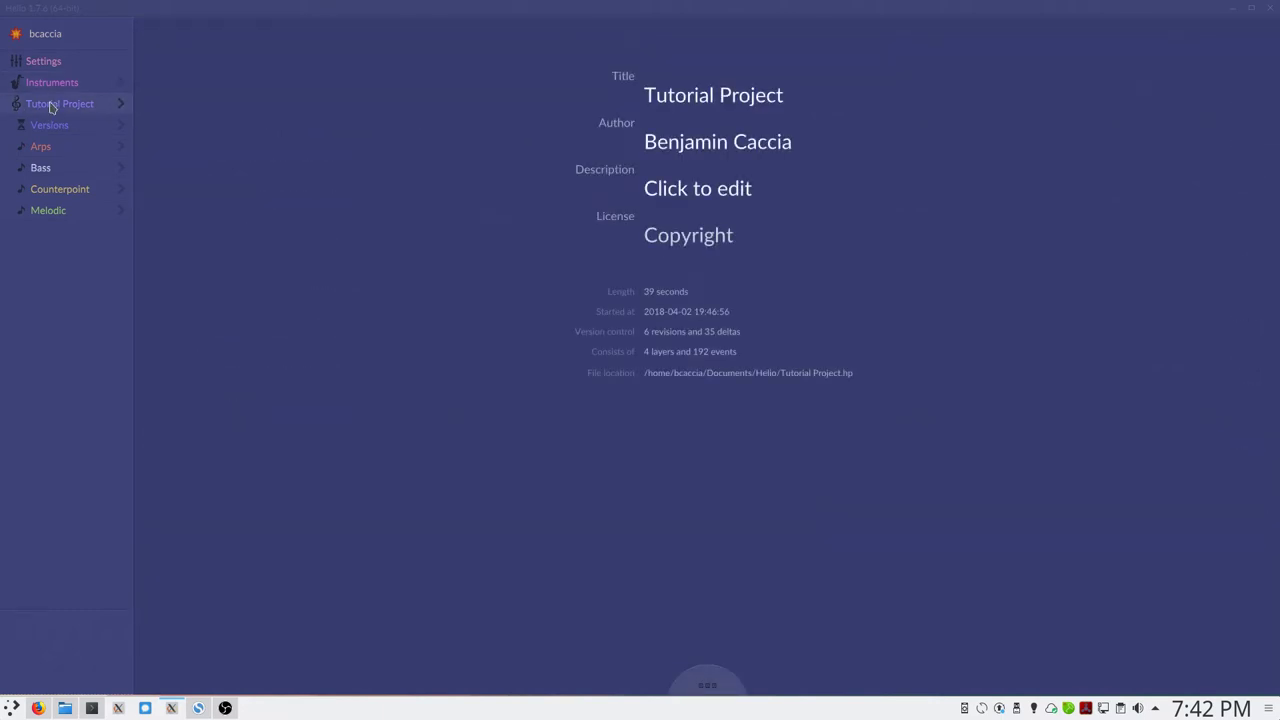
Retitle the project to 'Tutorial Project 4/5/18'.
click(785, 97)
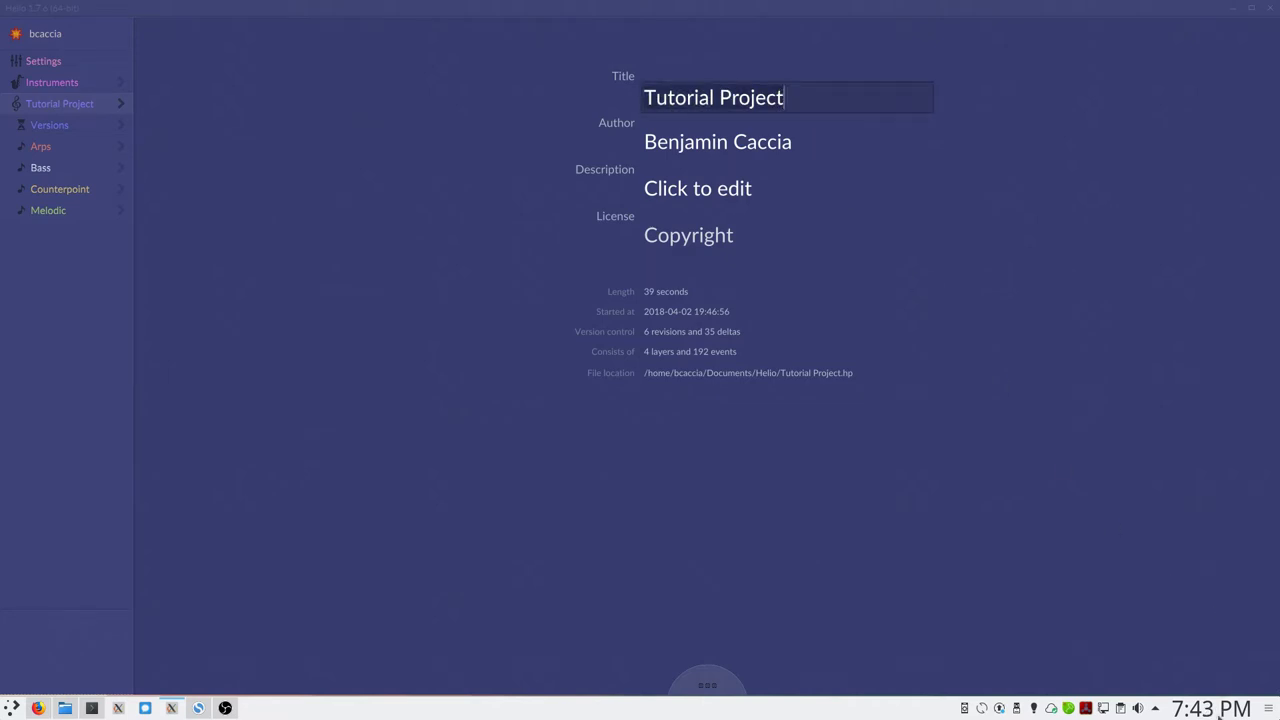
click(1199, 711)
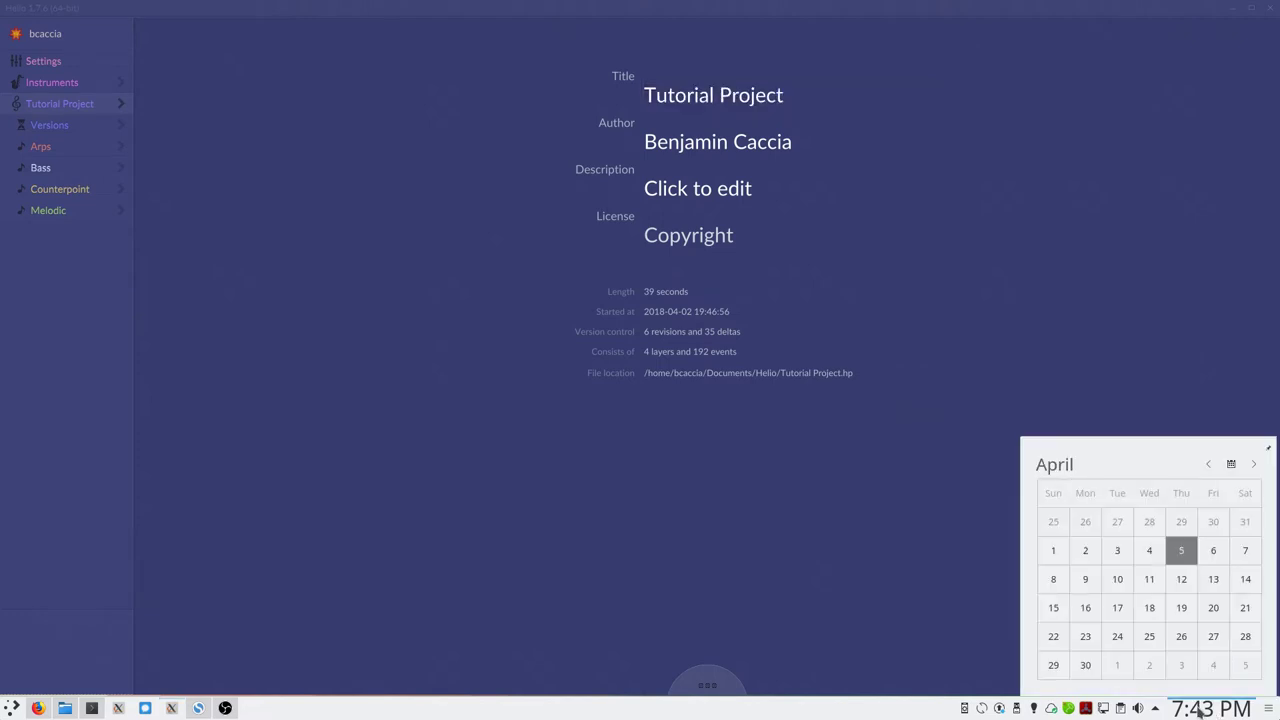
click(715, 98)
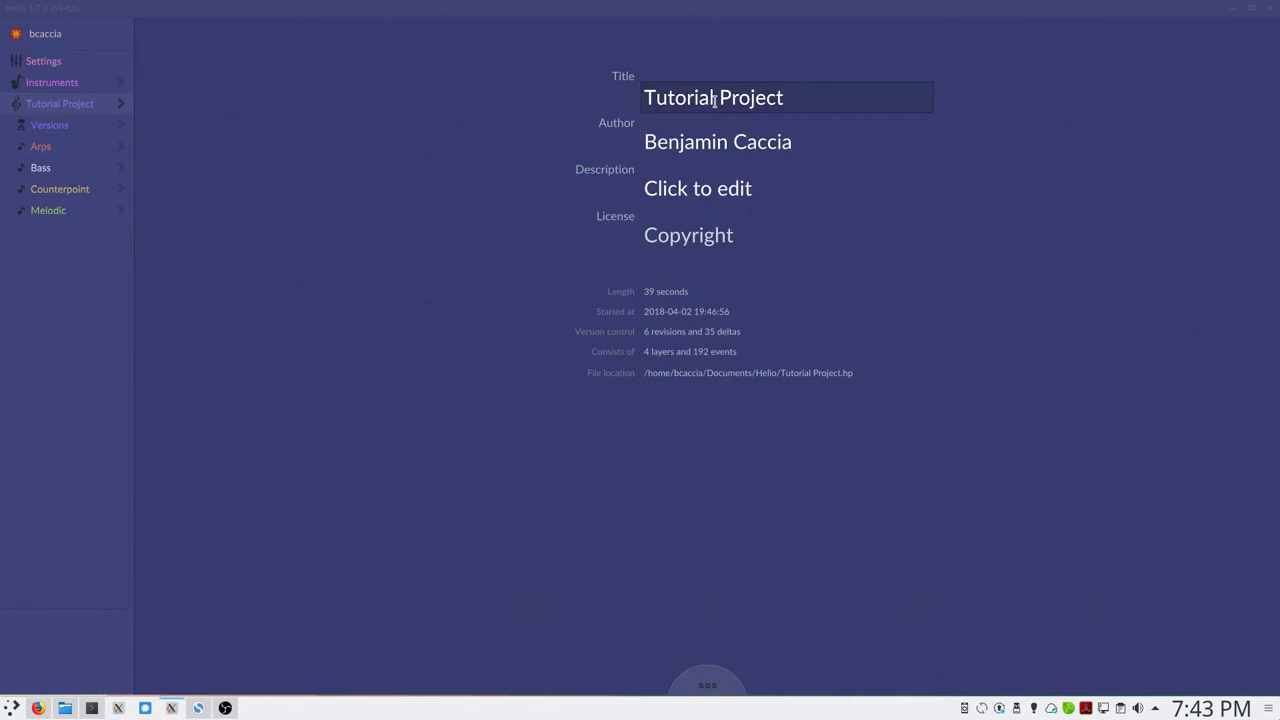
text(4/5/18)
click(714, 144)
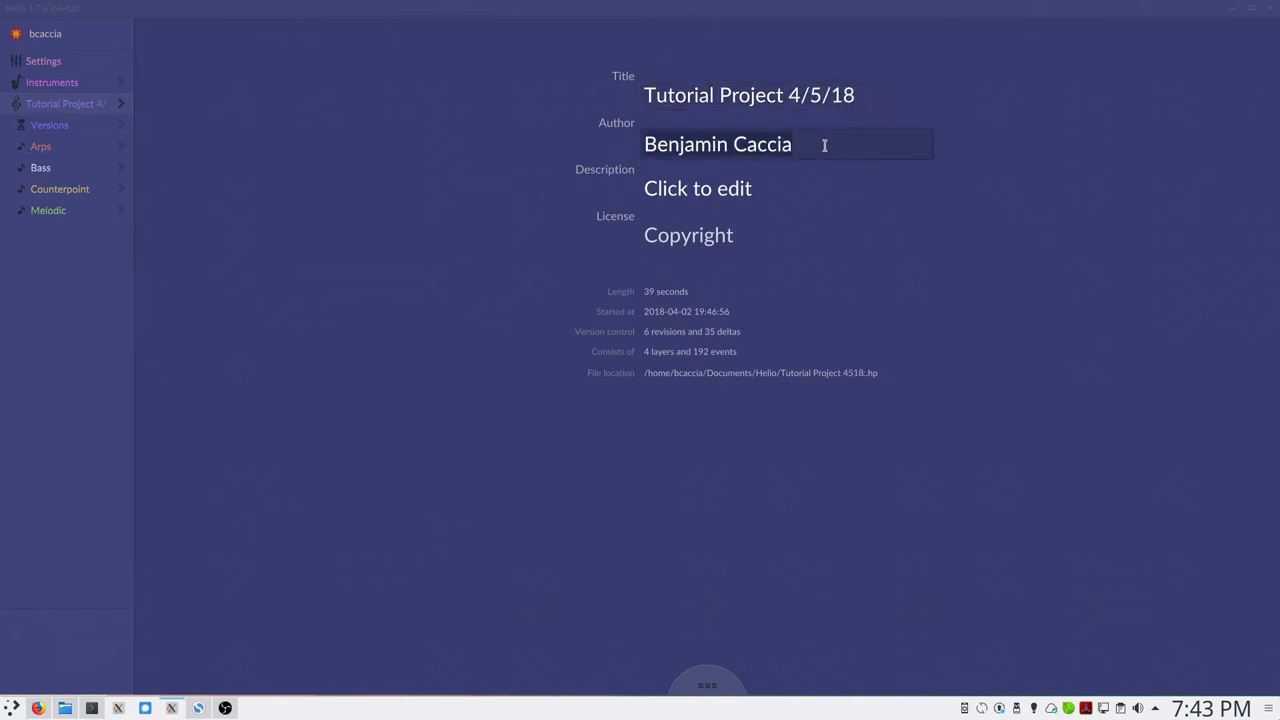
Set the description to 'This project is for a tutorial' and license to 'Copyright 2018'.
click(764, 190)
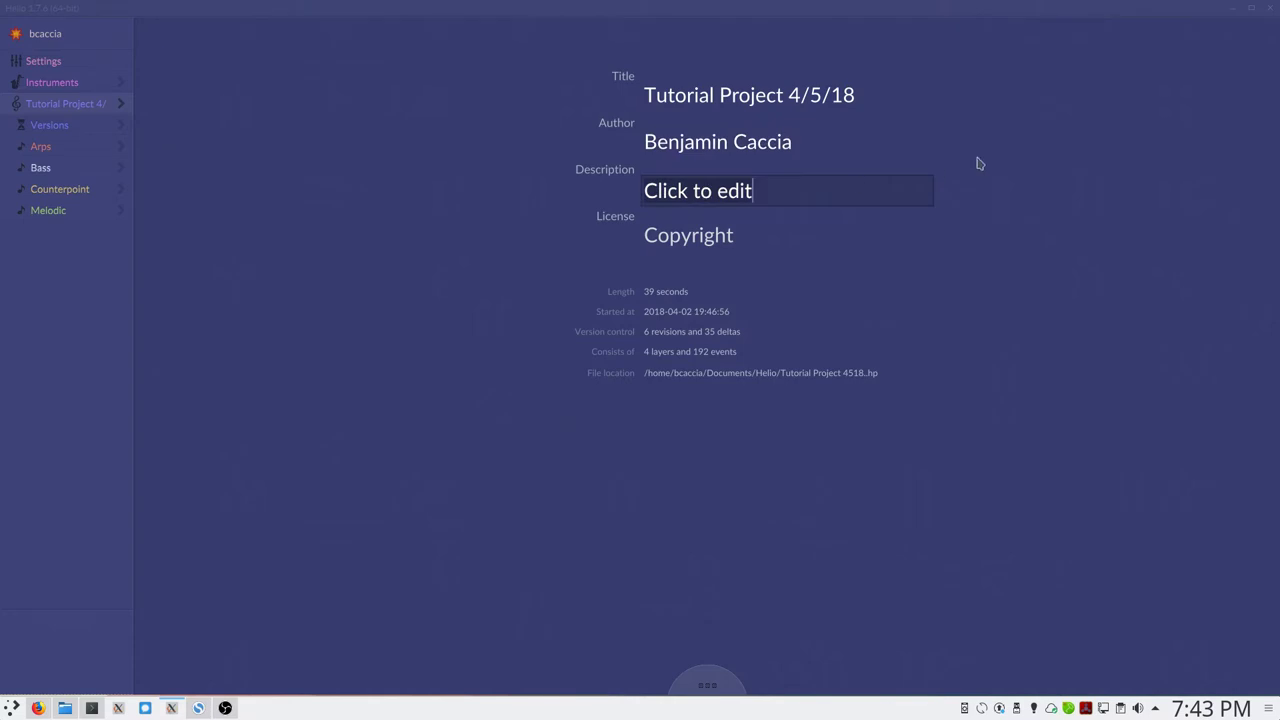
text(This project is f)
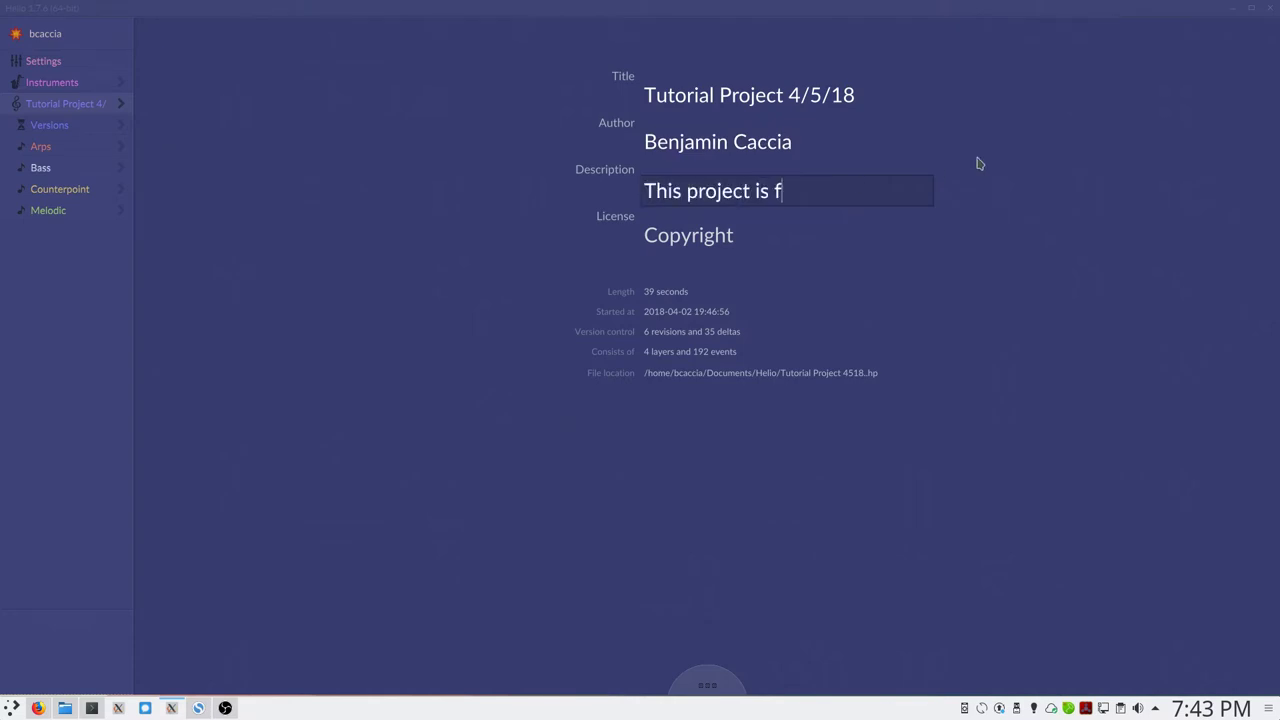
text(or a tutorial)
key(Return)
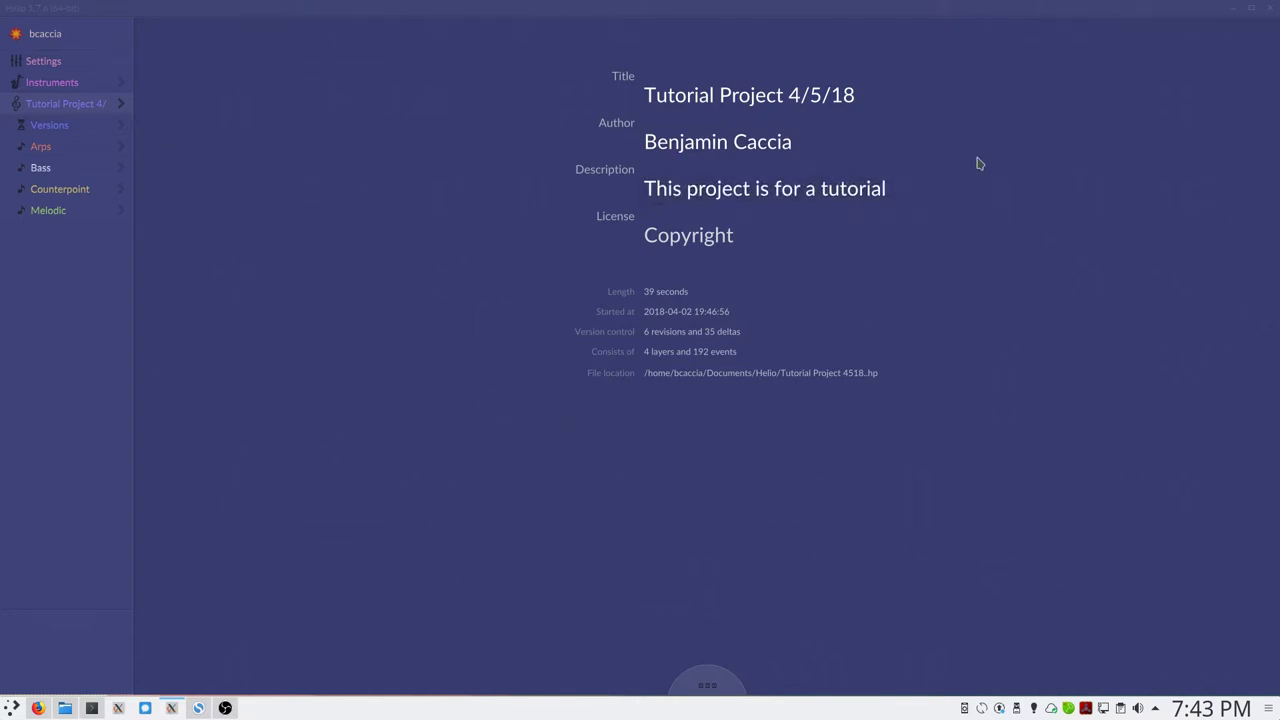
click(734, 241)
key(BackSpace)
key(BackSpace)
key(BackSpace)
key(BackSpace)
key(BackSpace)
key(BackSpace)
key(BackSpace)
key(BackSpace)
key(BackSpace)
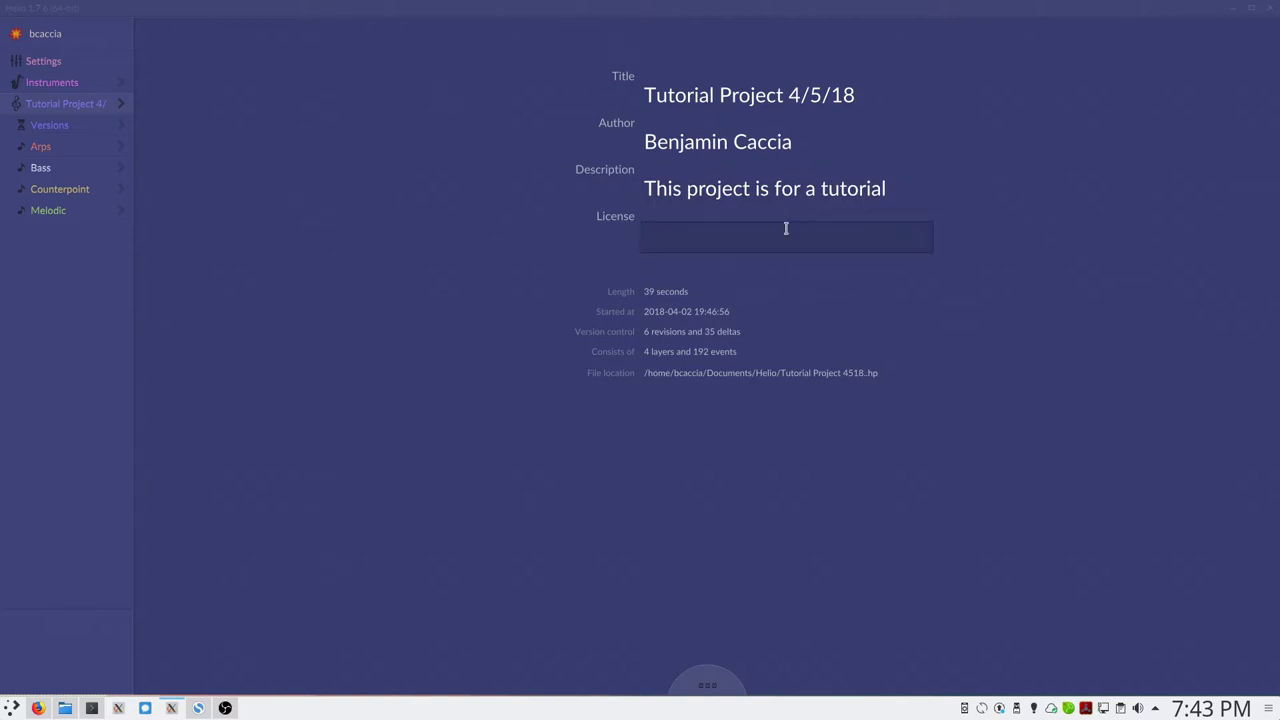
text(Copyright 2018)
key(Return)
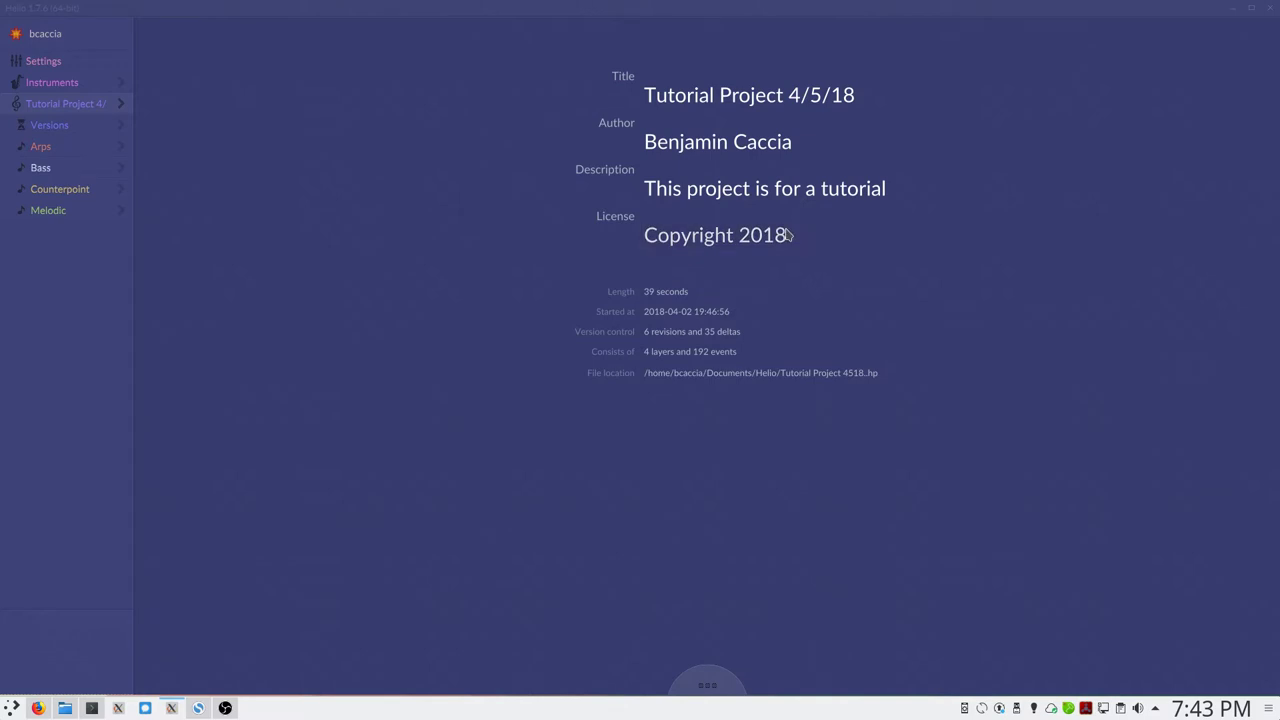
click(712, 686)
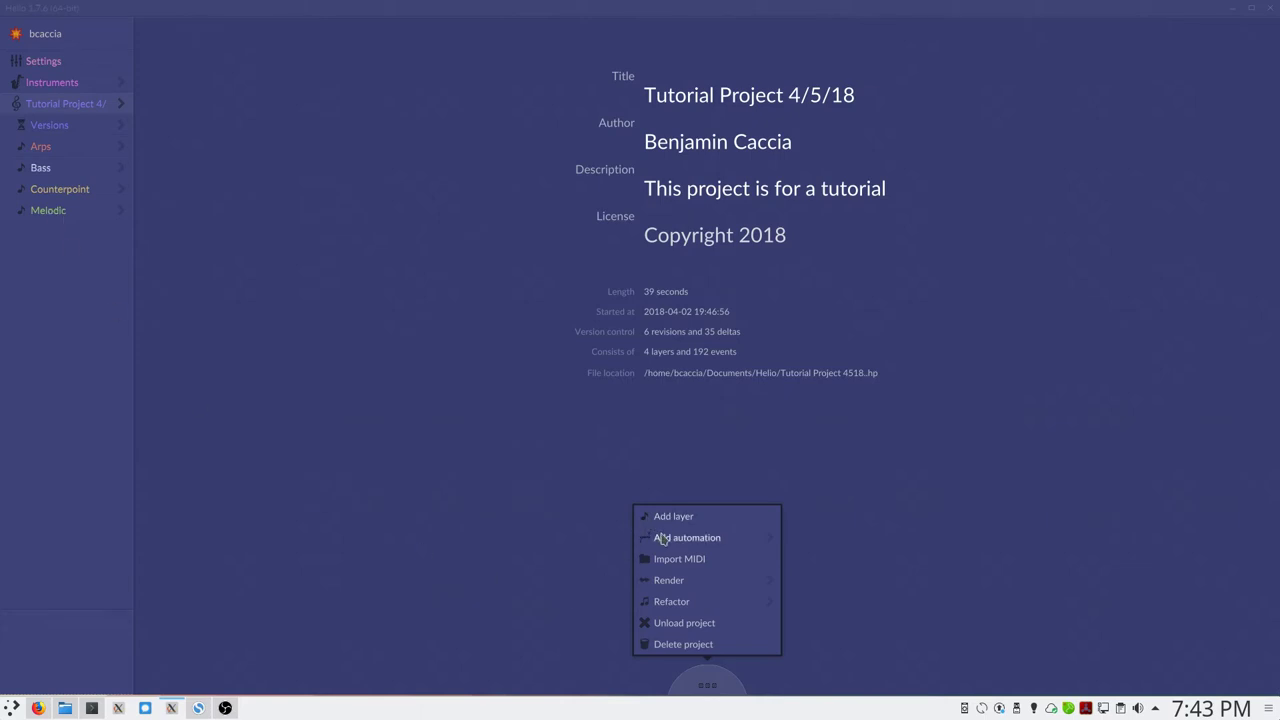
Browse the project menu's Render and Refactor options, then dismiss the menu.
click(687, 585)
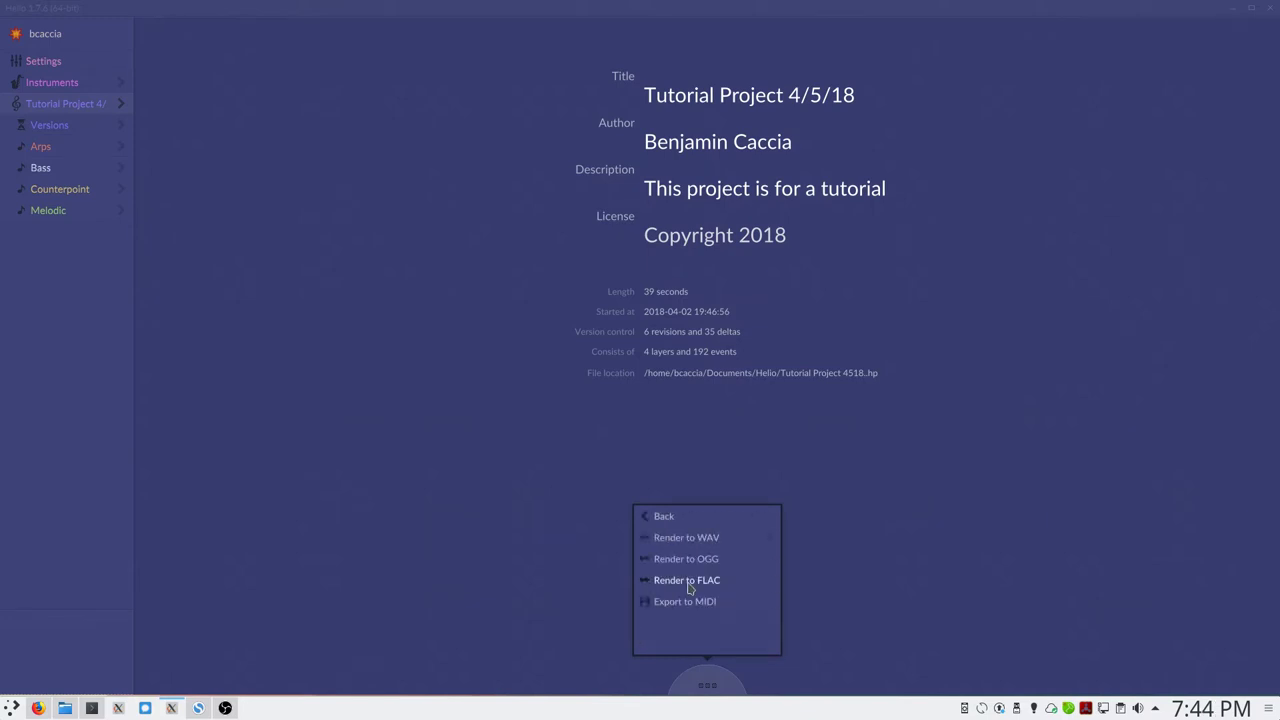
click(647, 518)
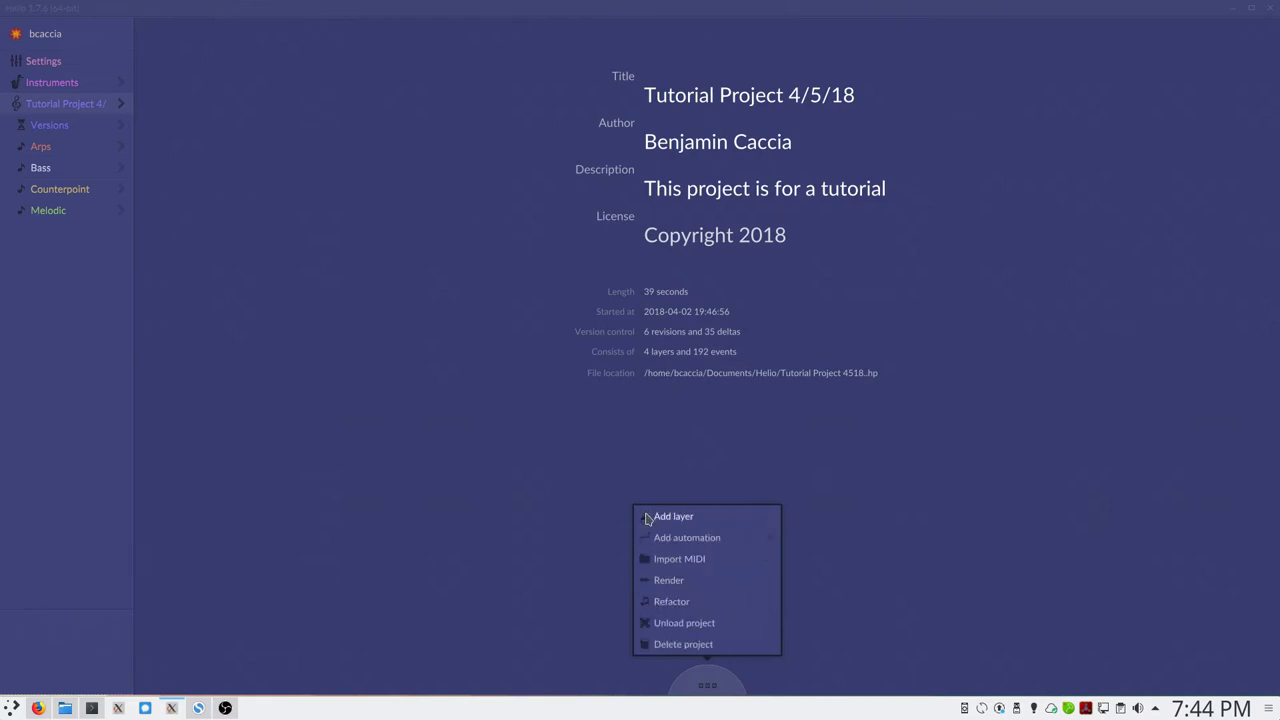
click(678, 603)
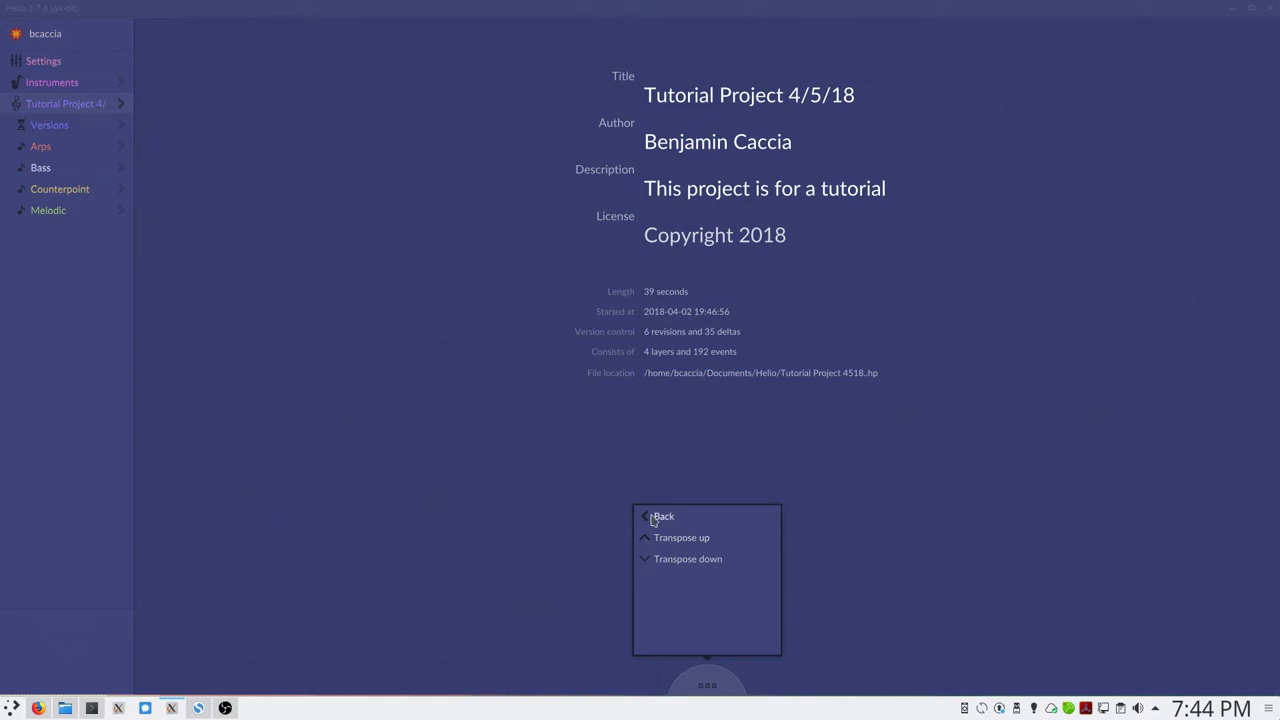
click(650, 517)
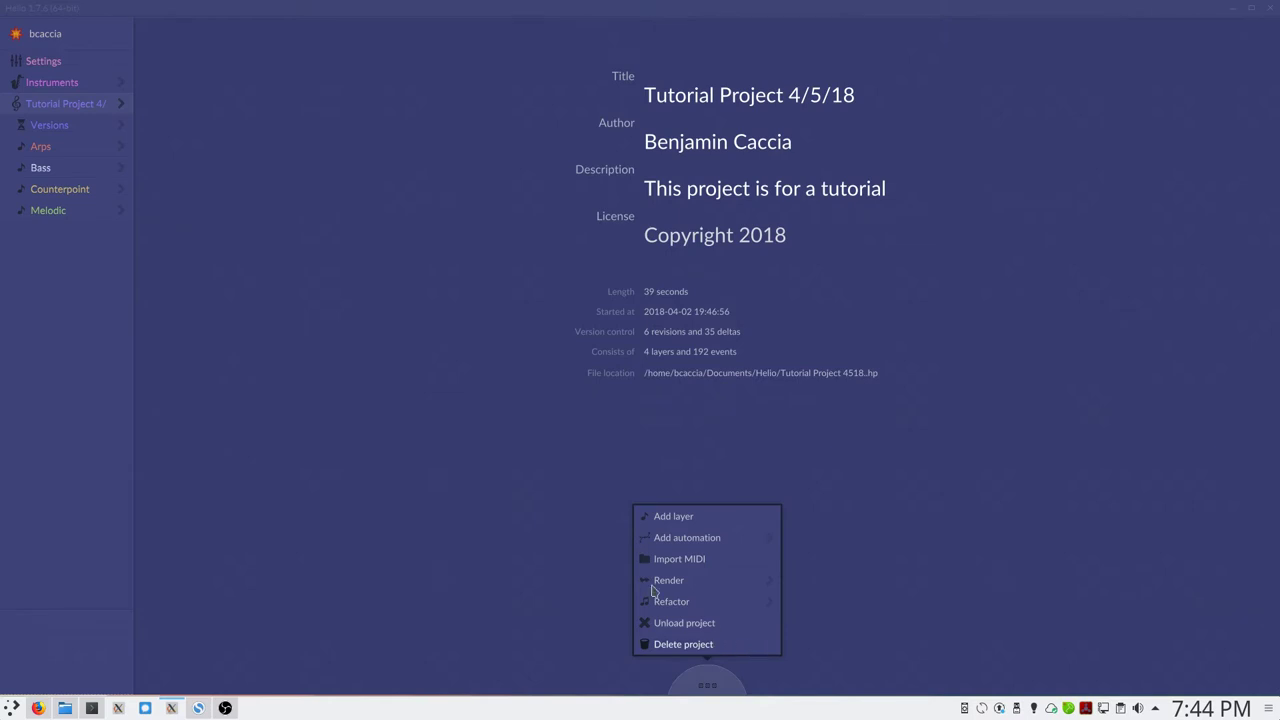
click(583, 563)
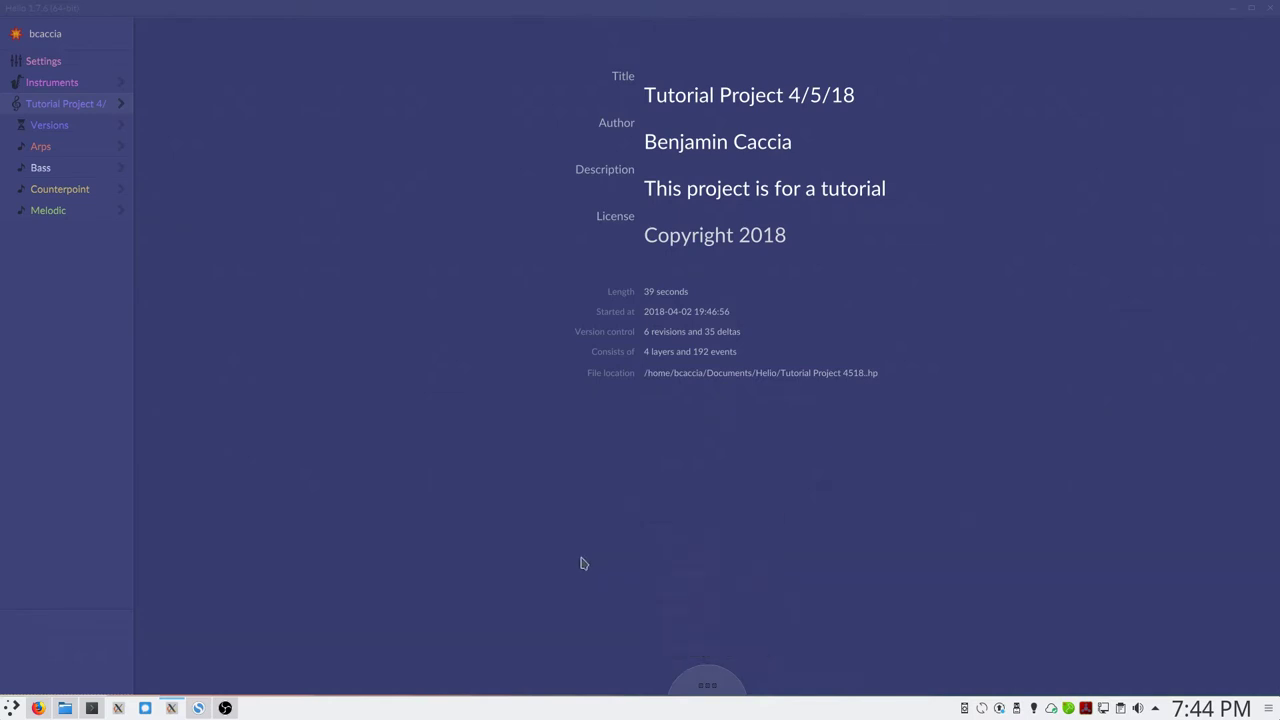
Go to the Versions page and unstage the pending title, description and license changes.
click(124, 105)
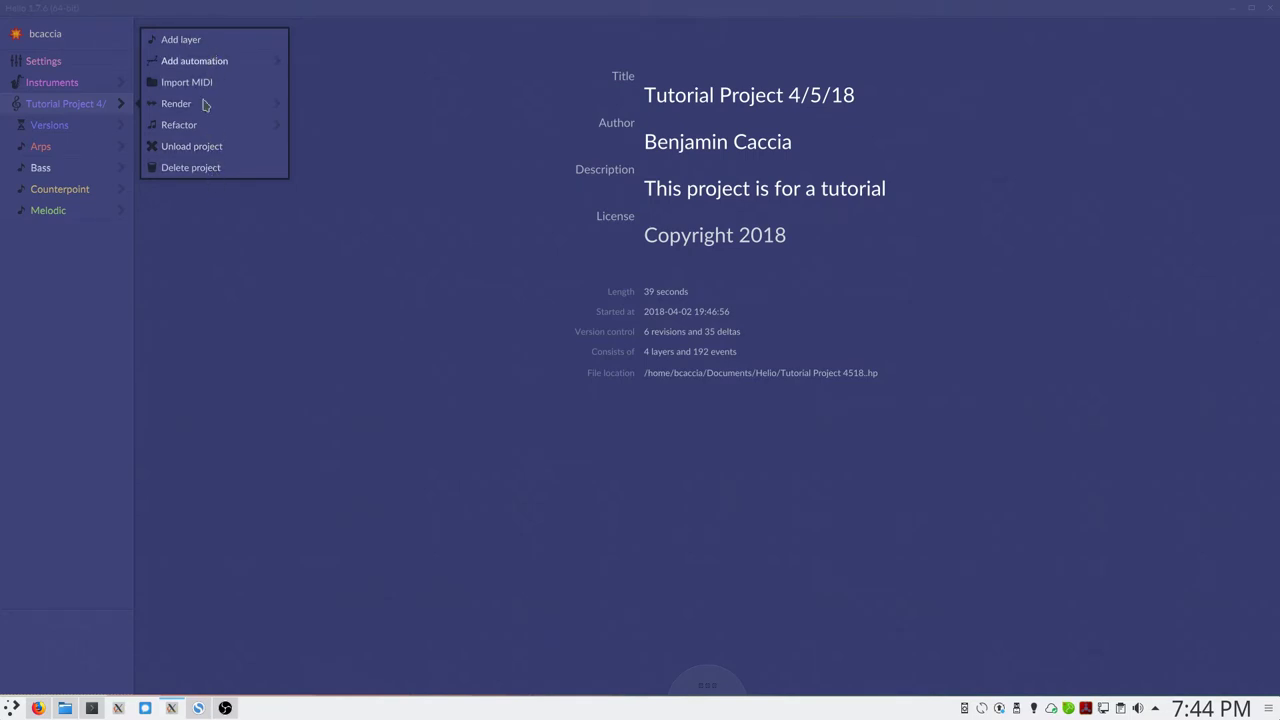
click(280, 295)
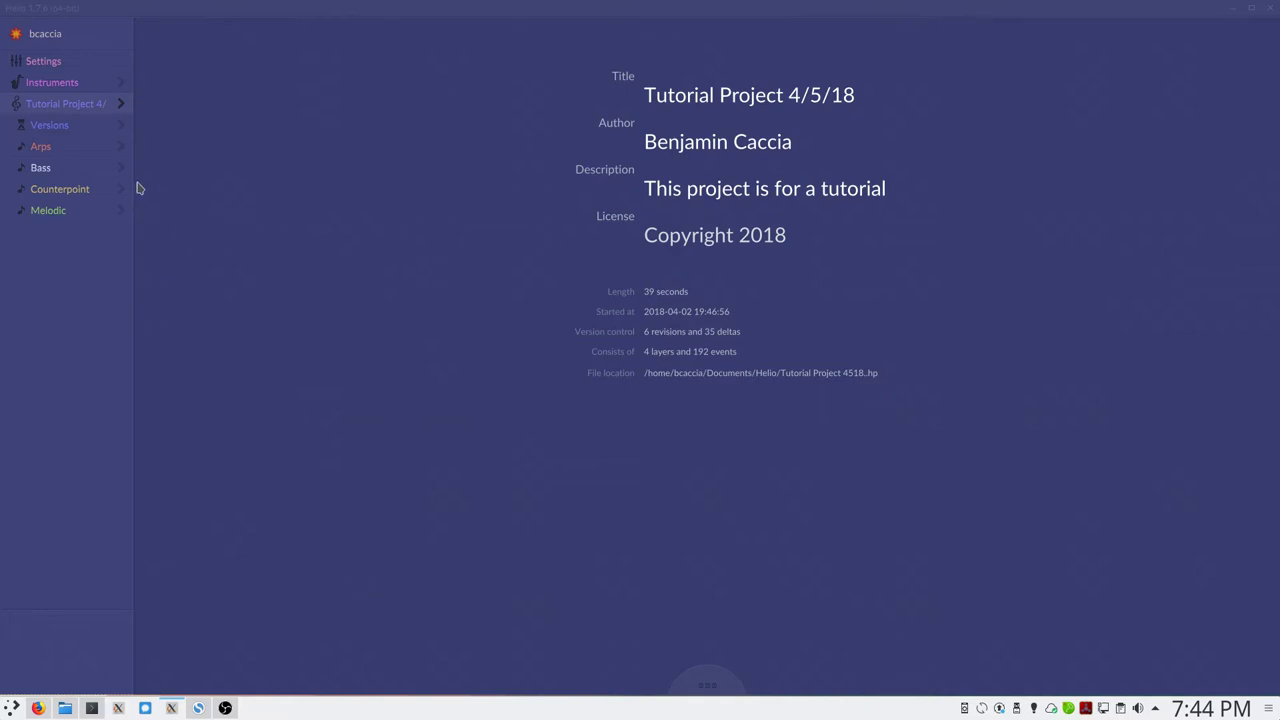
click(55, 128)
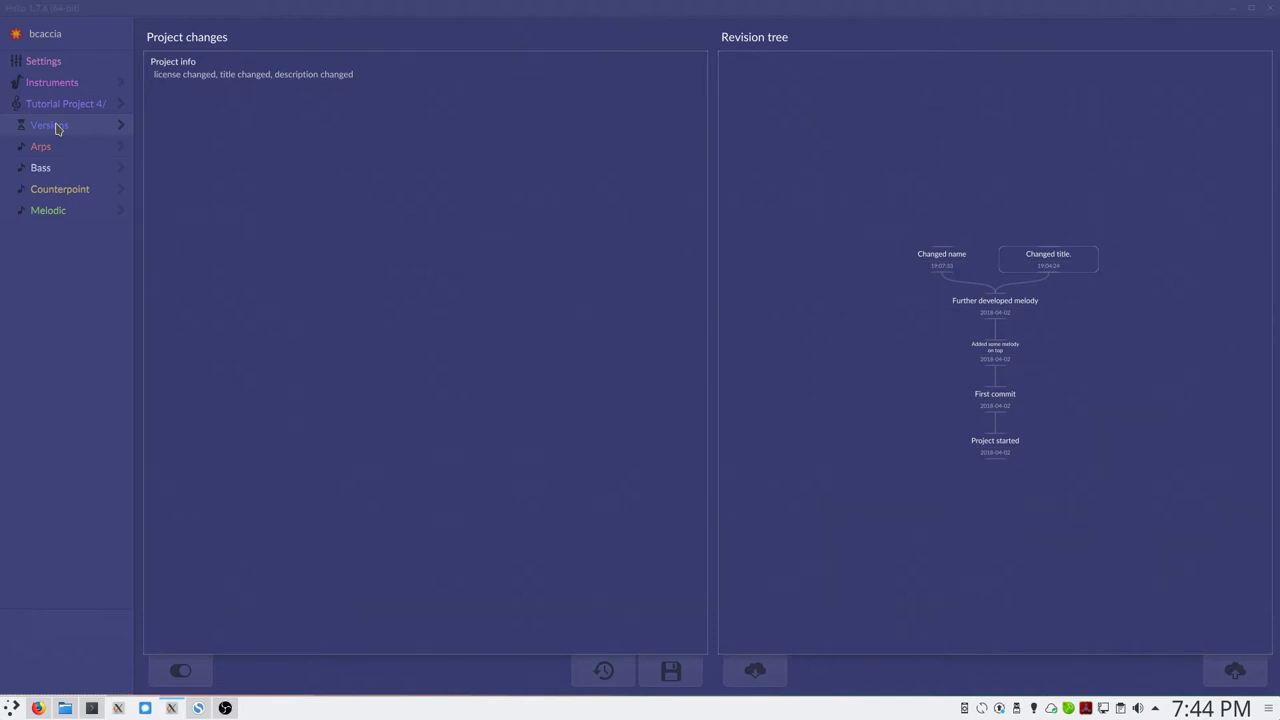
click(188, 676)
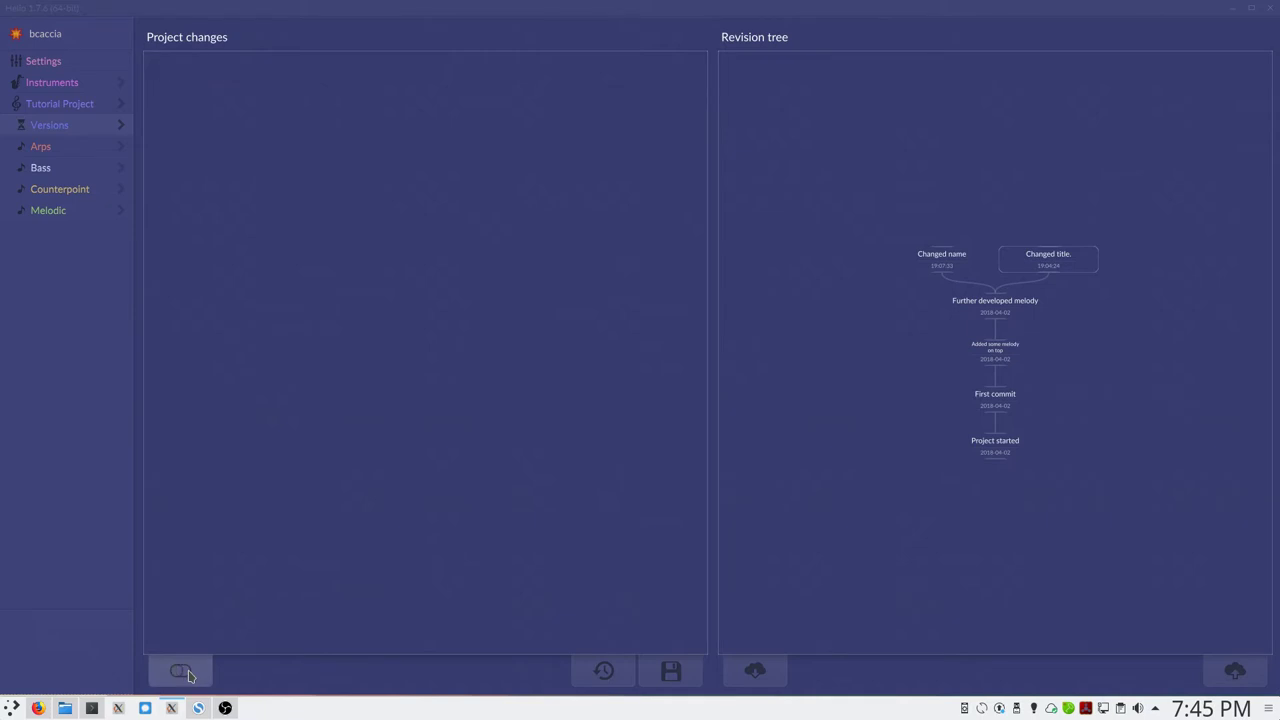
Restage the project info changes and begin a commit.
click(188, 676)
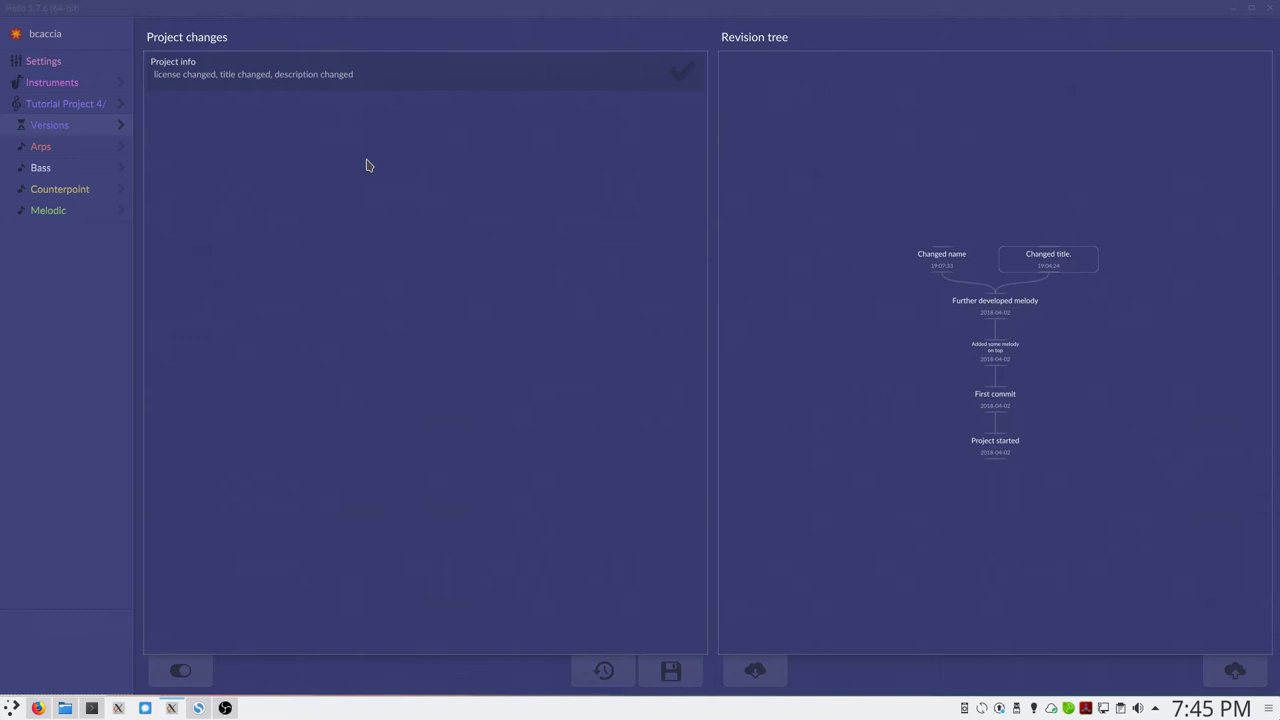
click(670, 672)
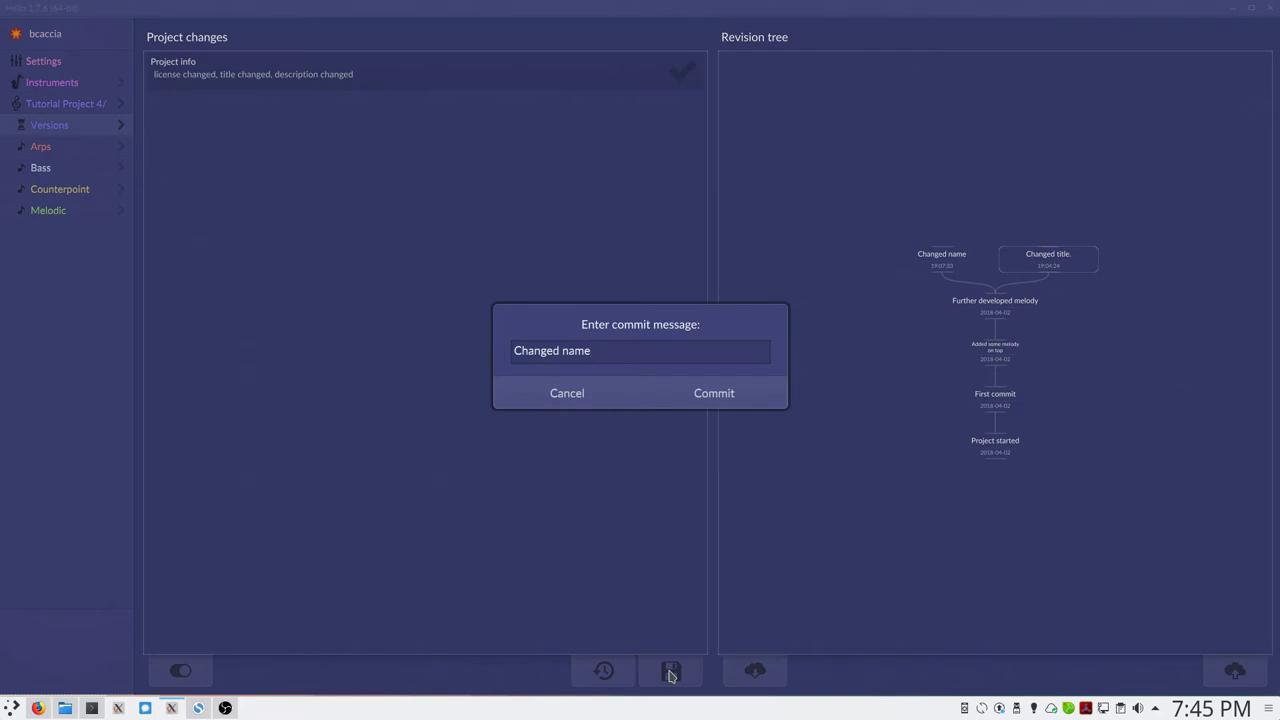
Commit with the message 'Changed project name, updated description.'.
key(ctrl+a)
text(Changed project name, updated desc)
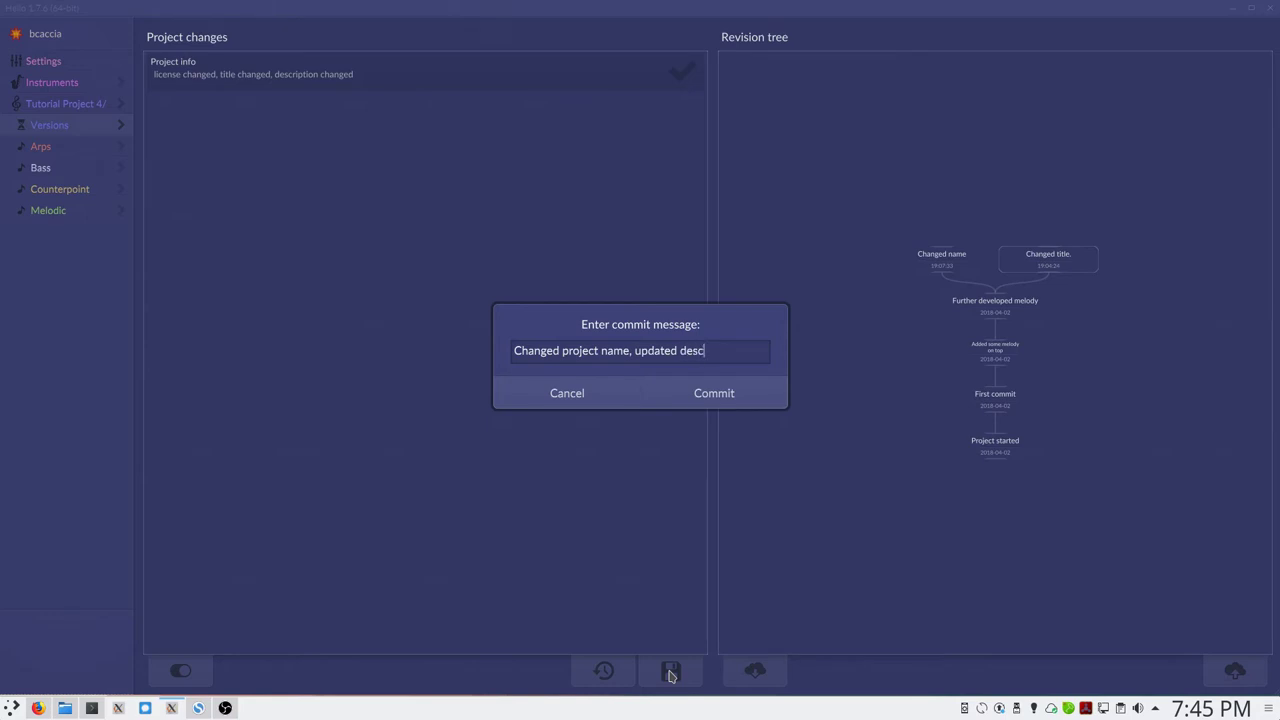
text(ription.)
click(737, 396)
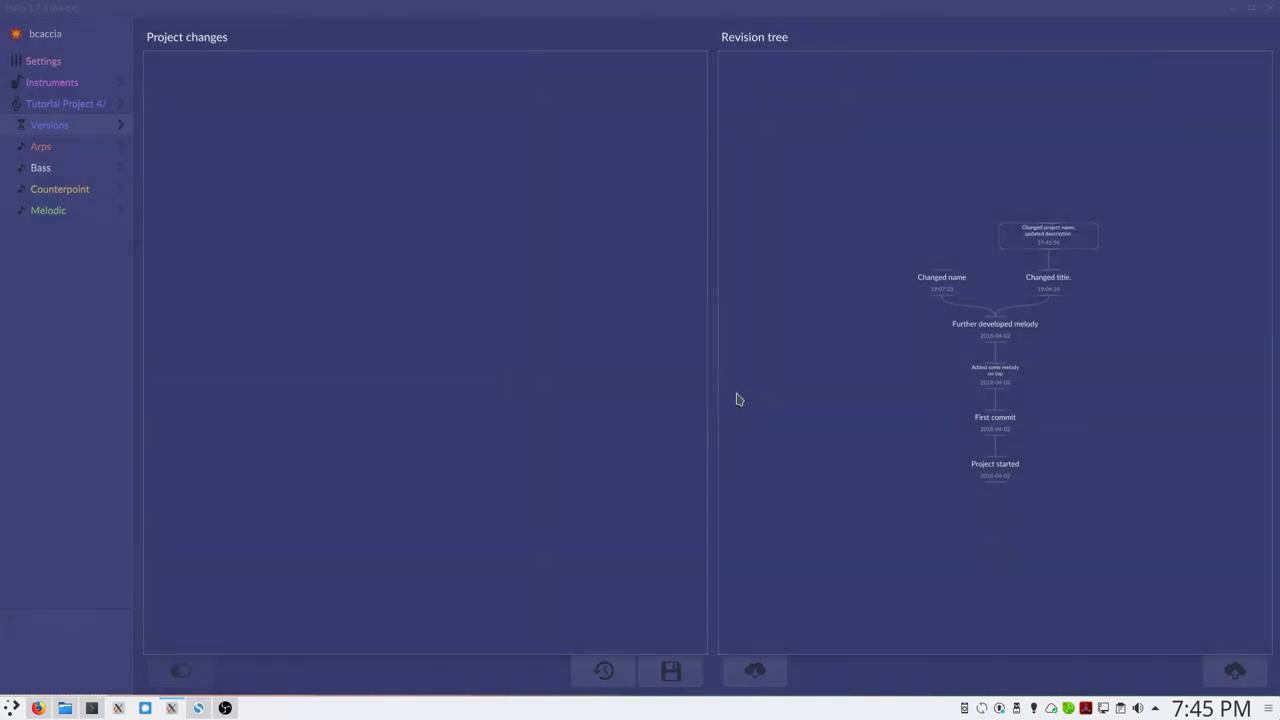
click(1055, 244)
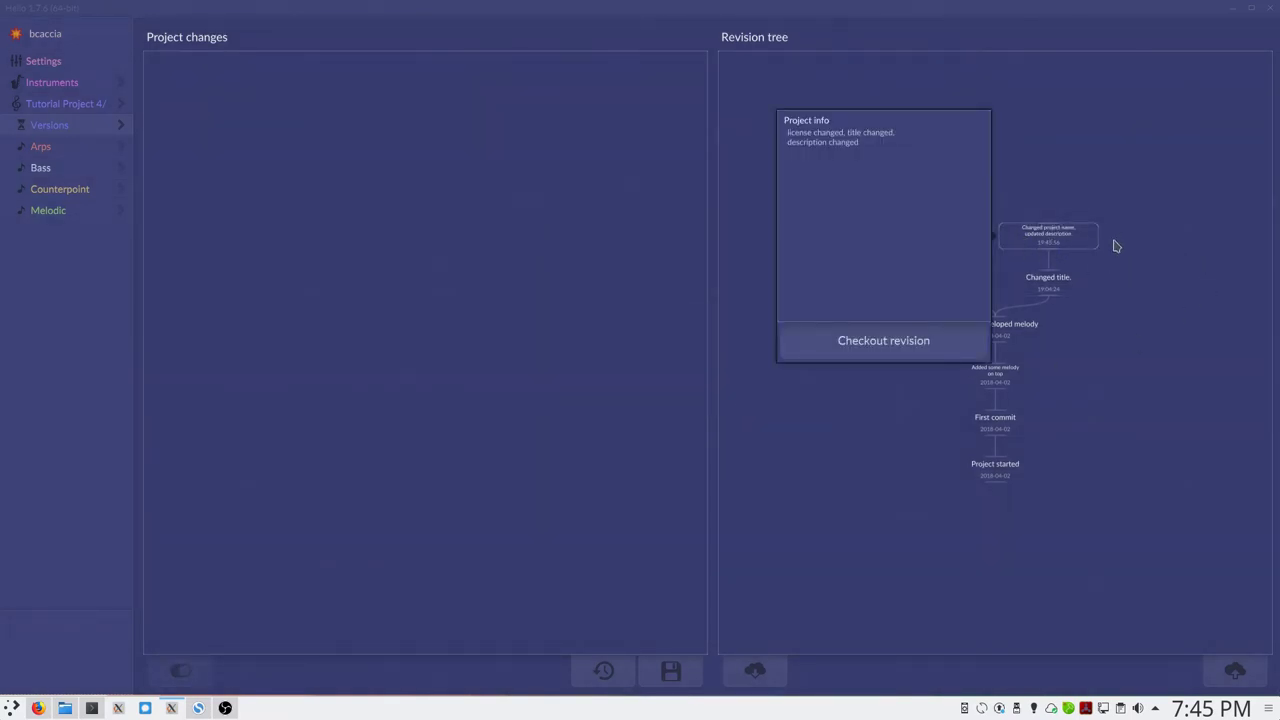
Push history to the cloud, check out 'Added some melody on top', and fetch.
click(1094, 190)
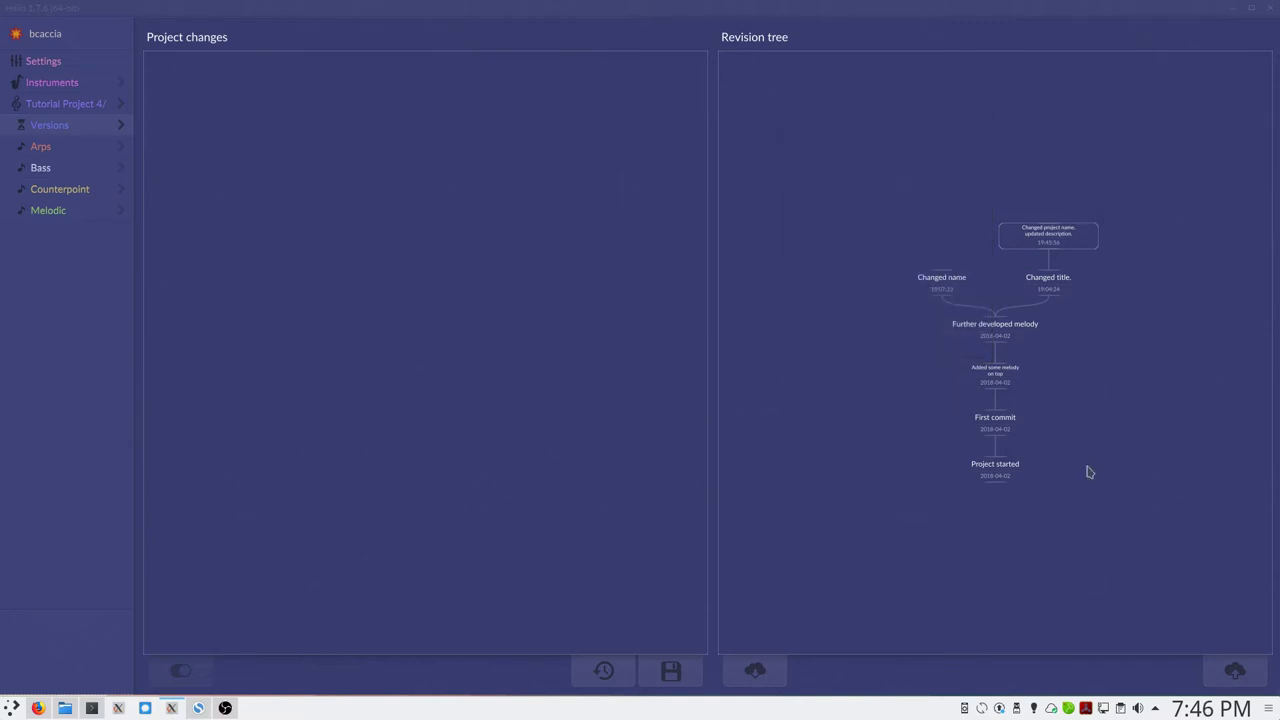
click(1243, 681)
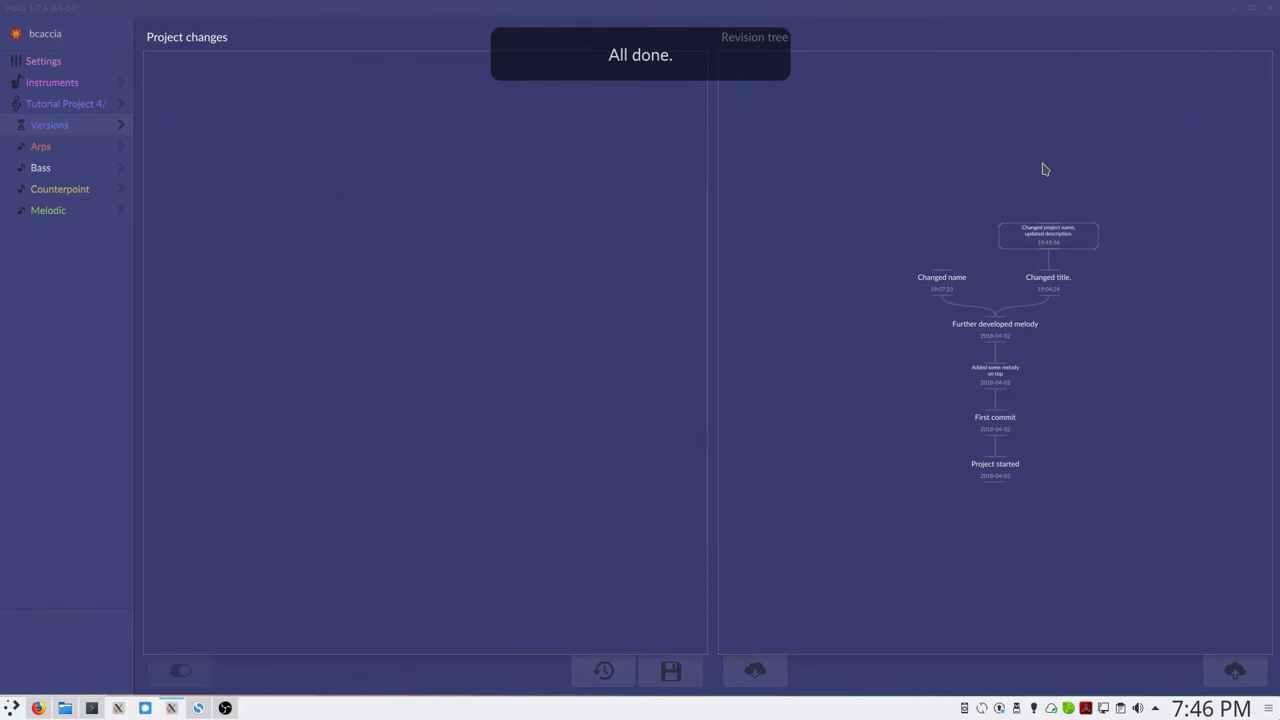
click(996, 374)
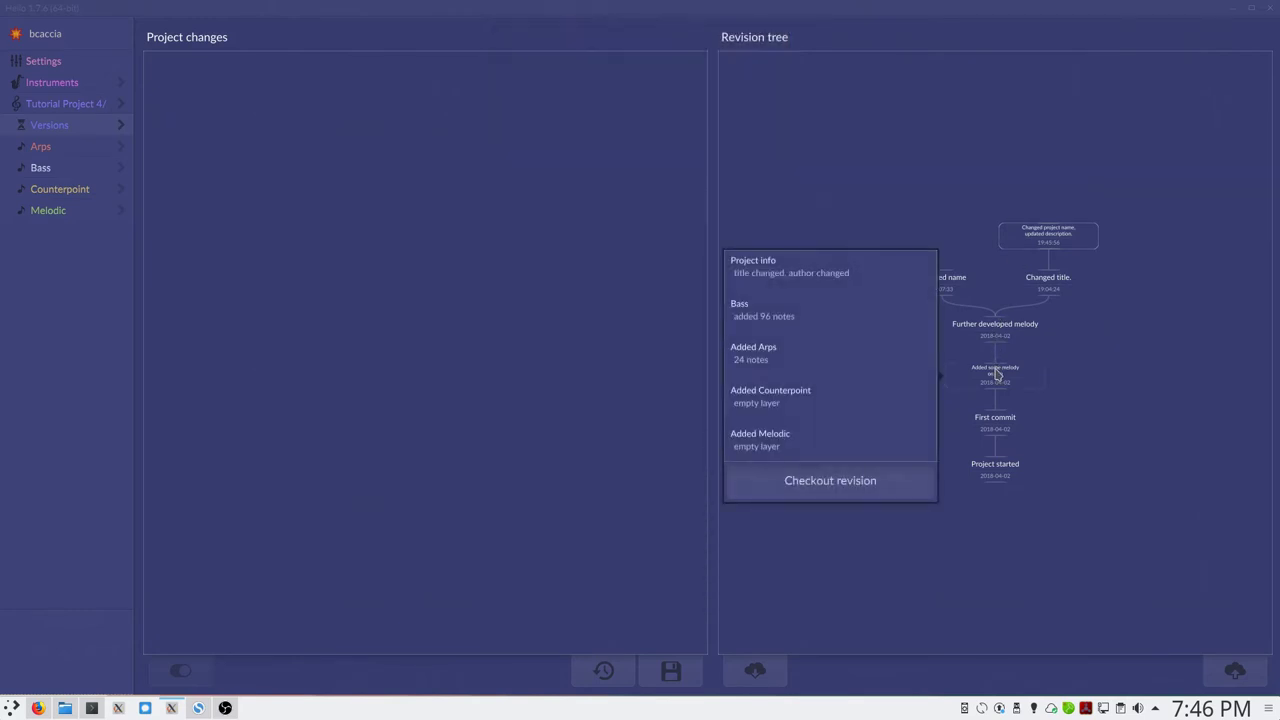
click(840, 484)
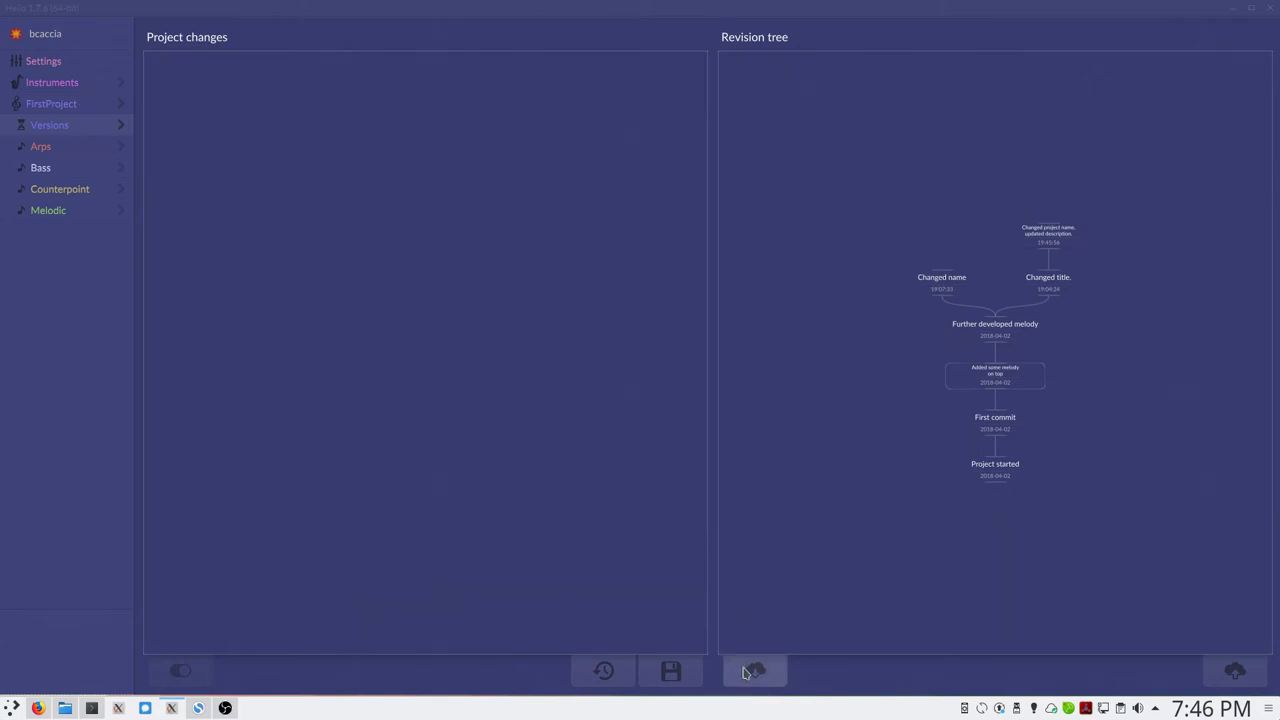
click(745, 673)
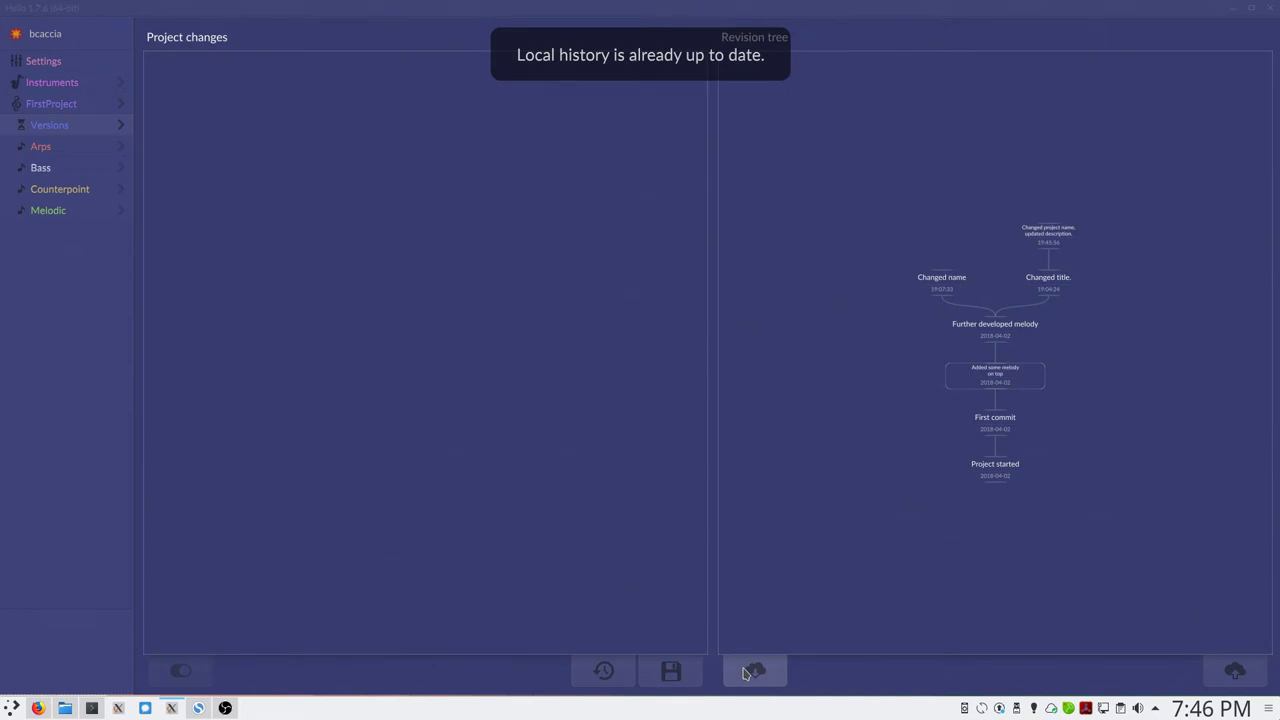
Check out the newest revision again and fetch history from the cloud.
click(1045, 236)
click(923, 352)
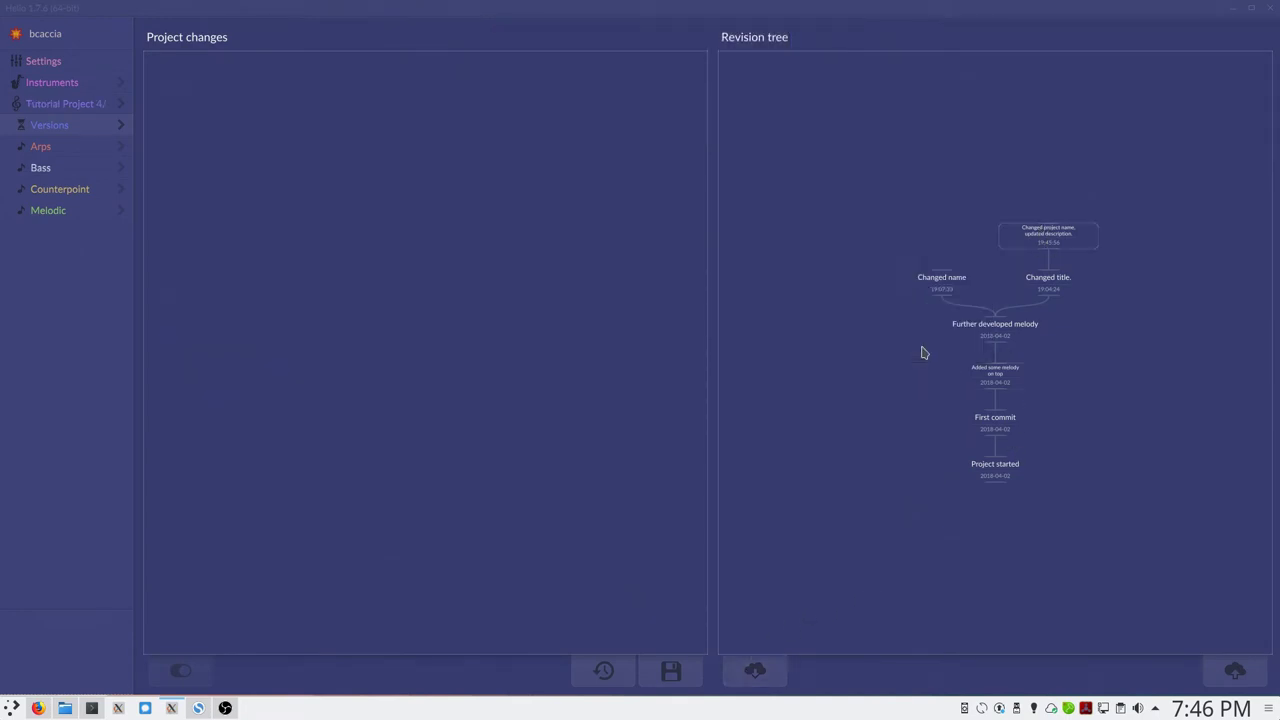
click(760, 683)
click(85, 152)
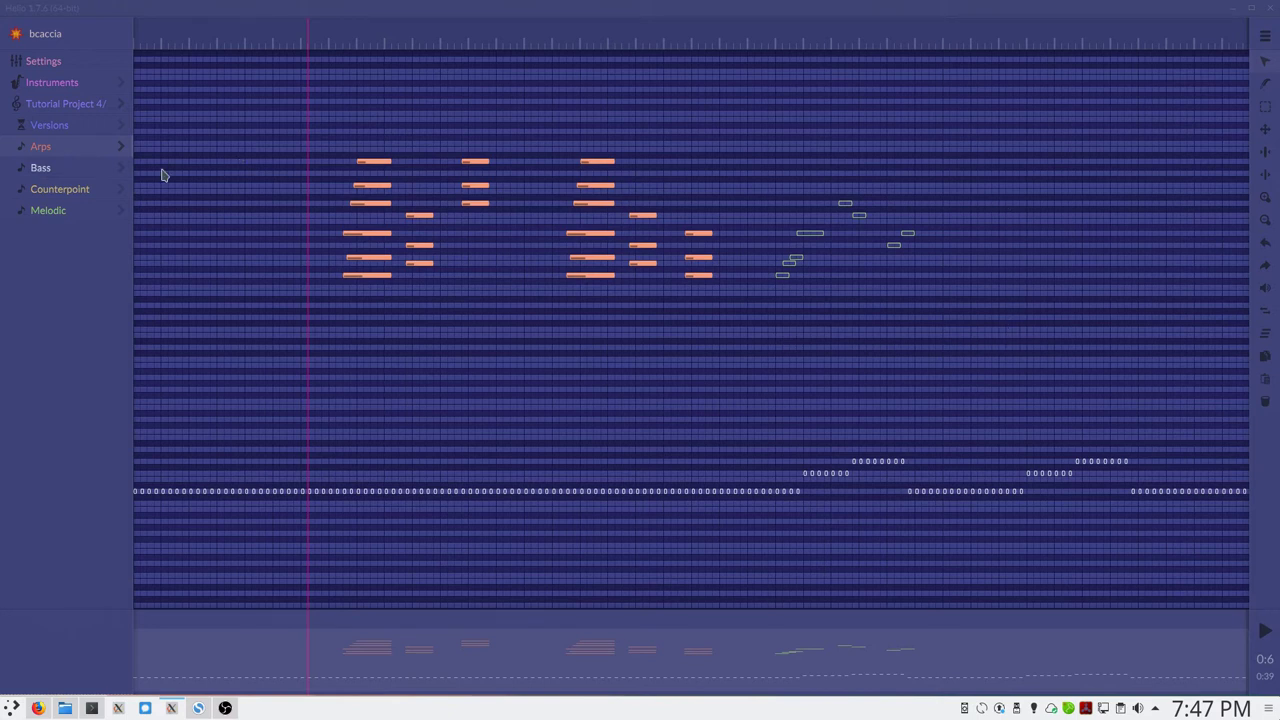
Cycle the active layer through Bass and Melodic back to Arps, then show the Arps layer's actions menu.
click(47, 168)
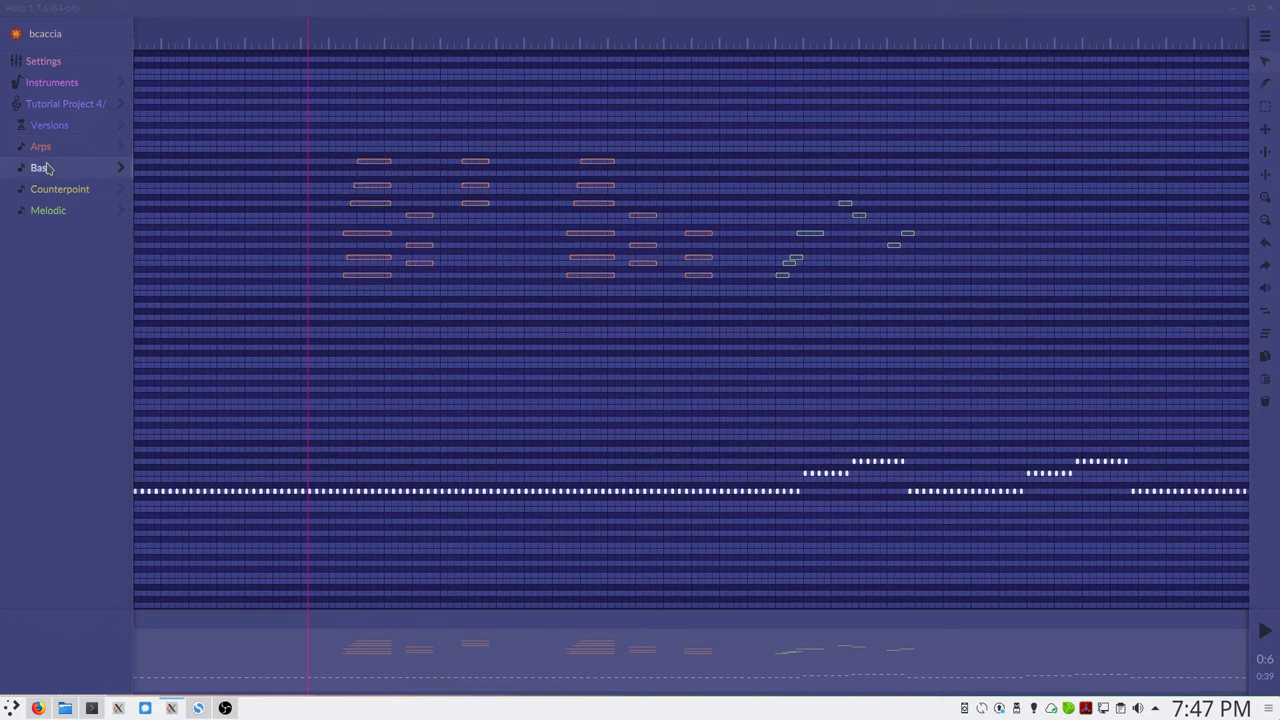
click(49, 214)
click(45, 147)
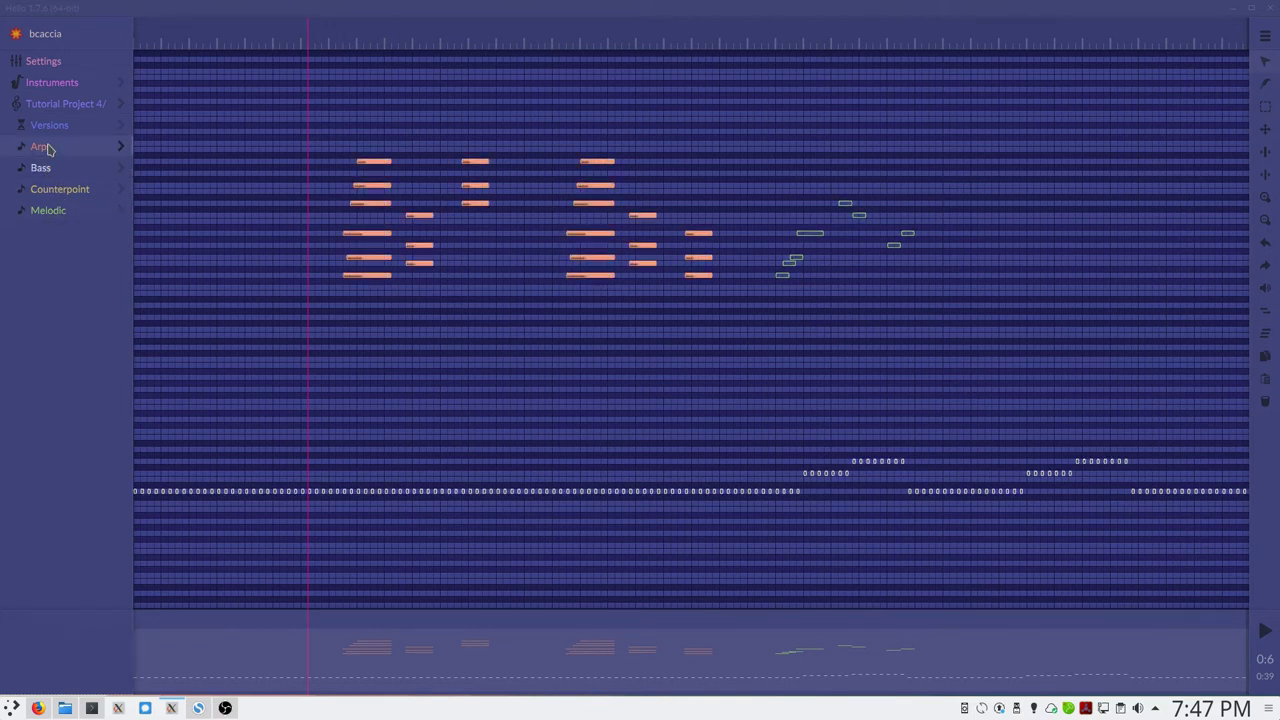
click(380, 207)
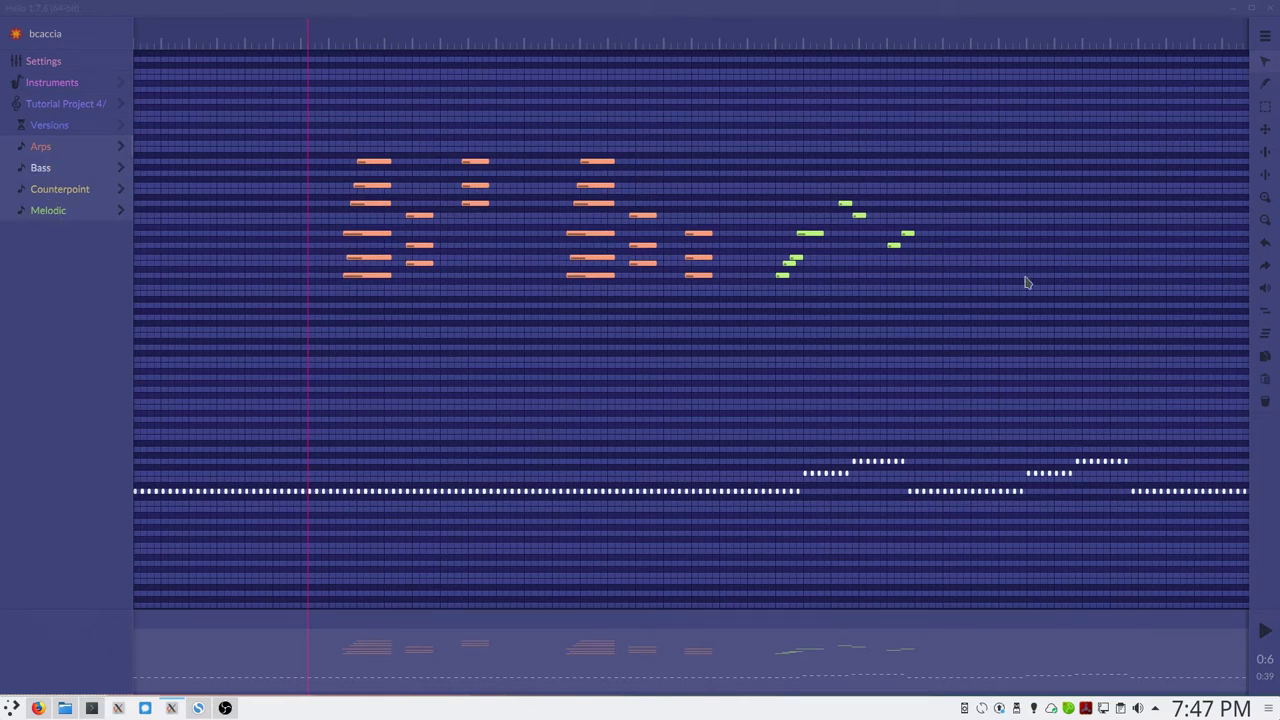
click(80, 153)
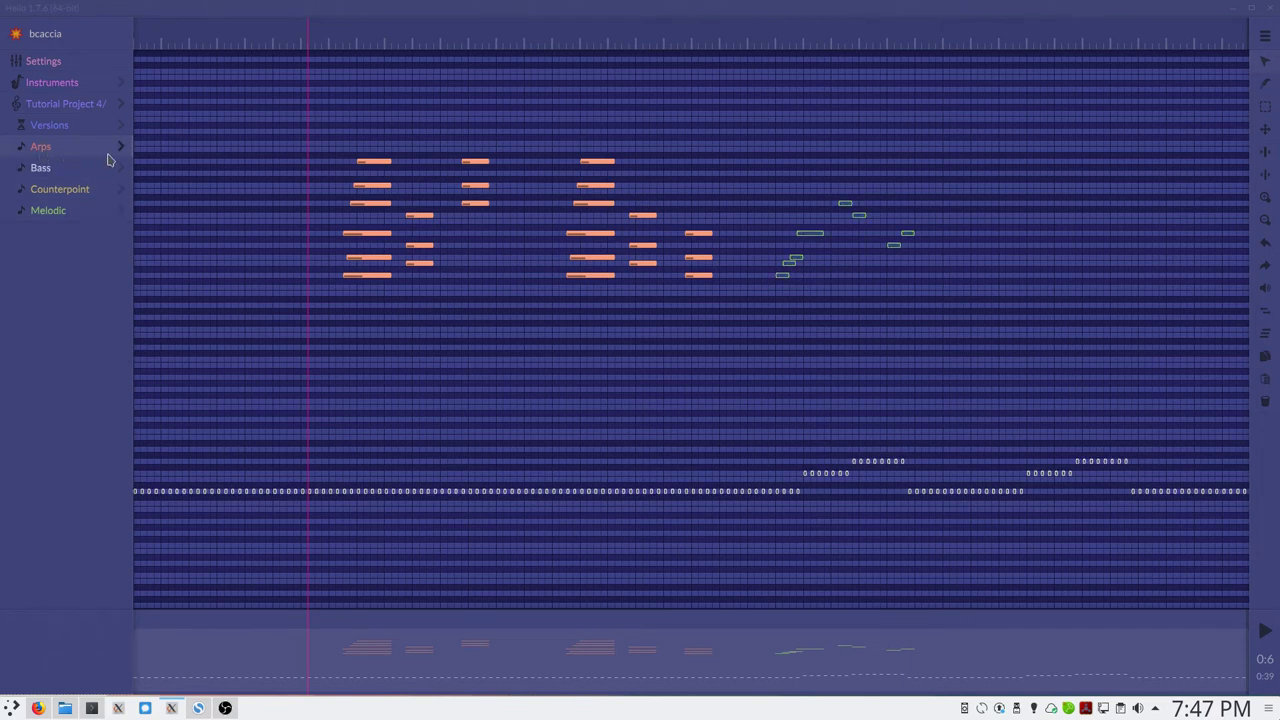
click(122, 150)
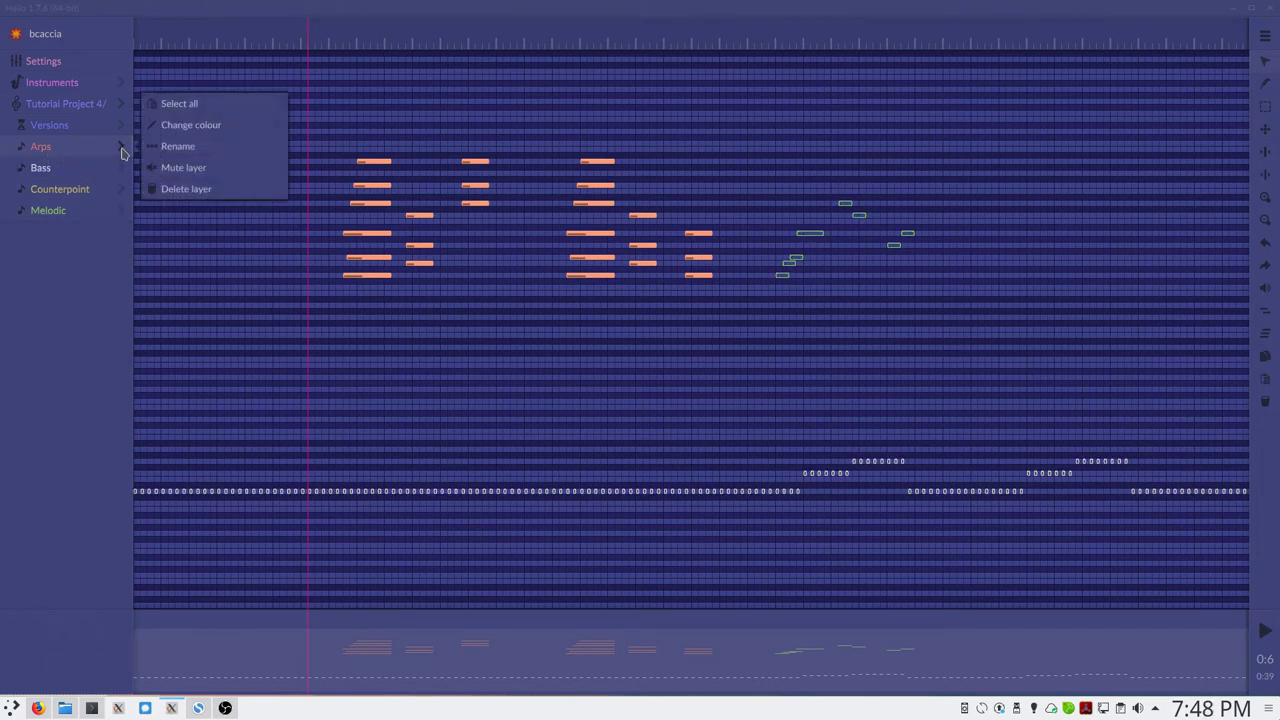
Browse the Arps layer's colour list, then back out and close the menu without changing the colour.
click(190, 128)
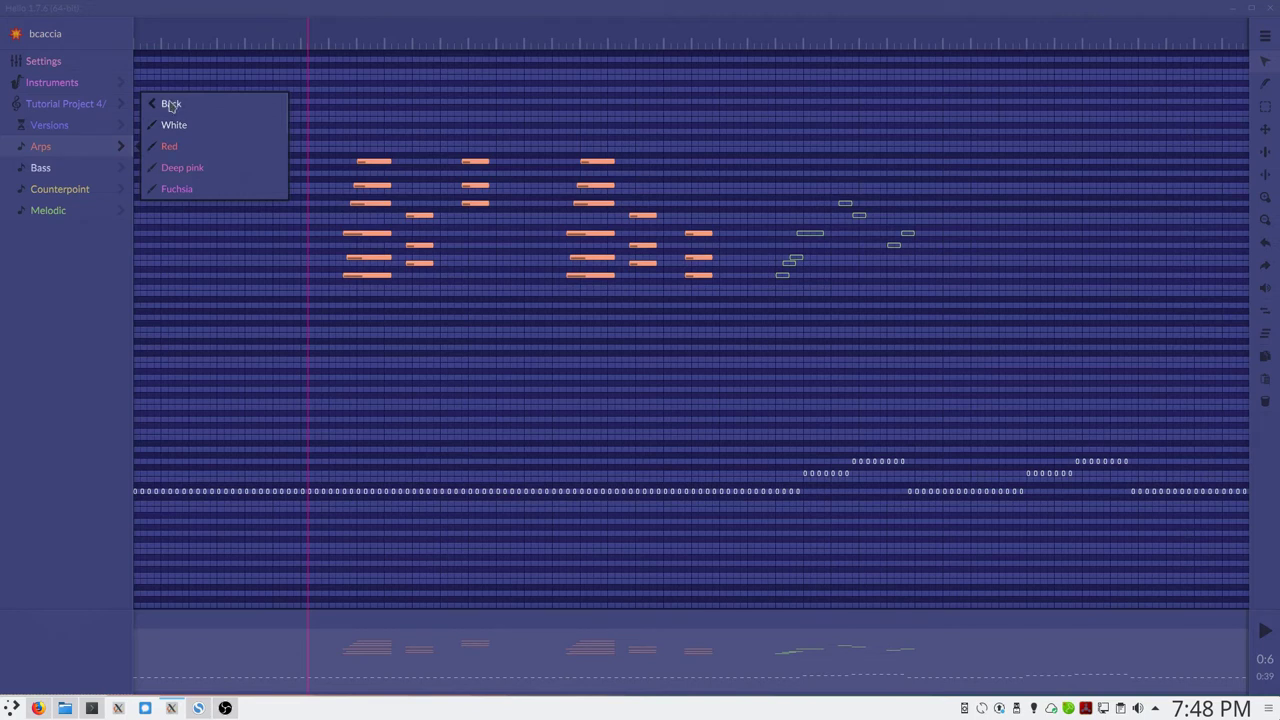
scroll(170, 104, down, 2)
scroll(168, 104, up, 2)
click(167, 104)
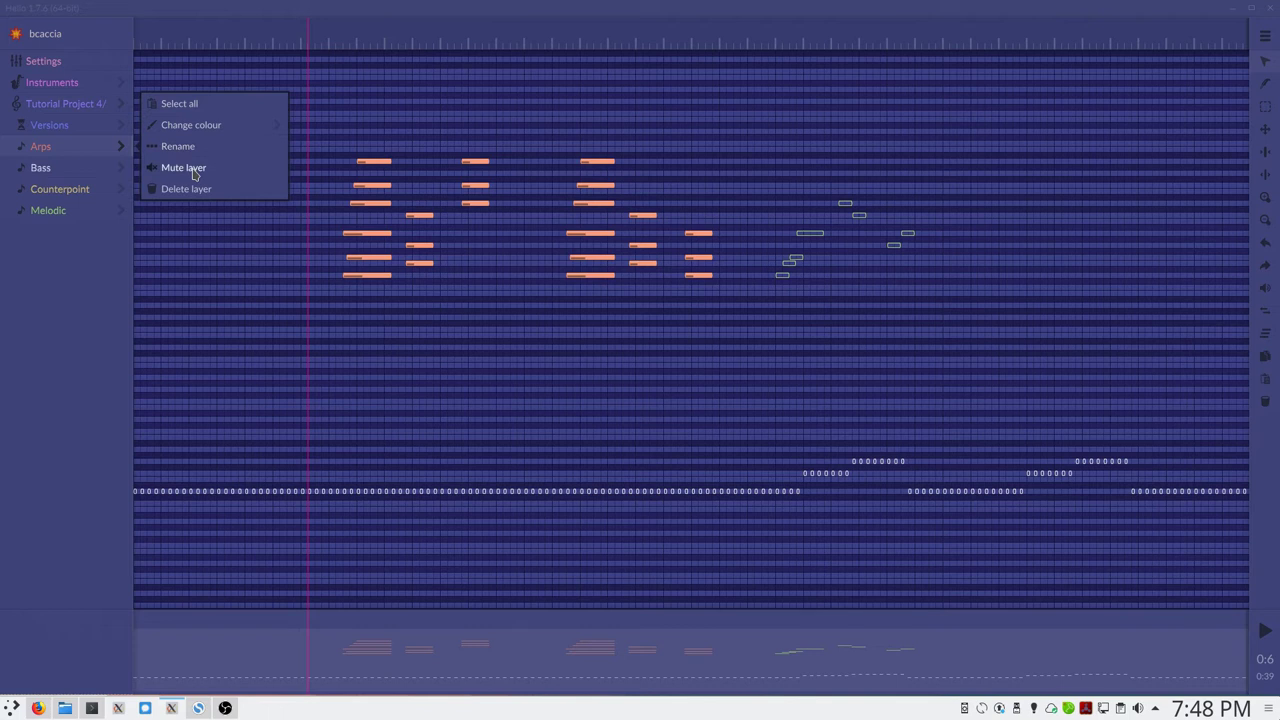
click(42, 336)
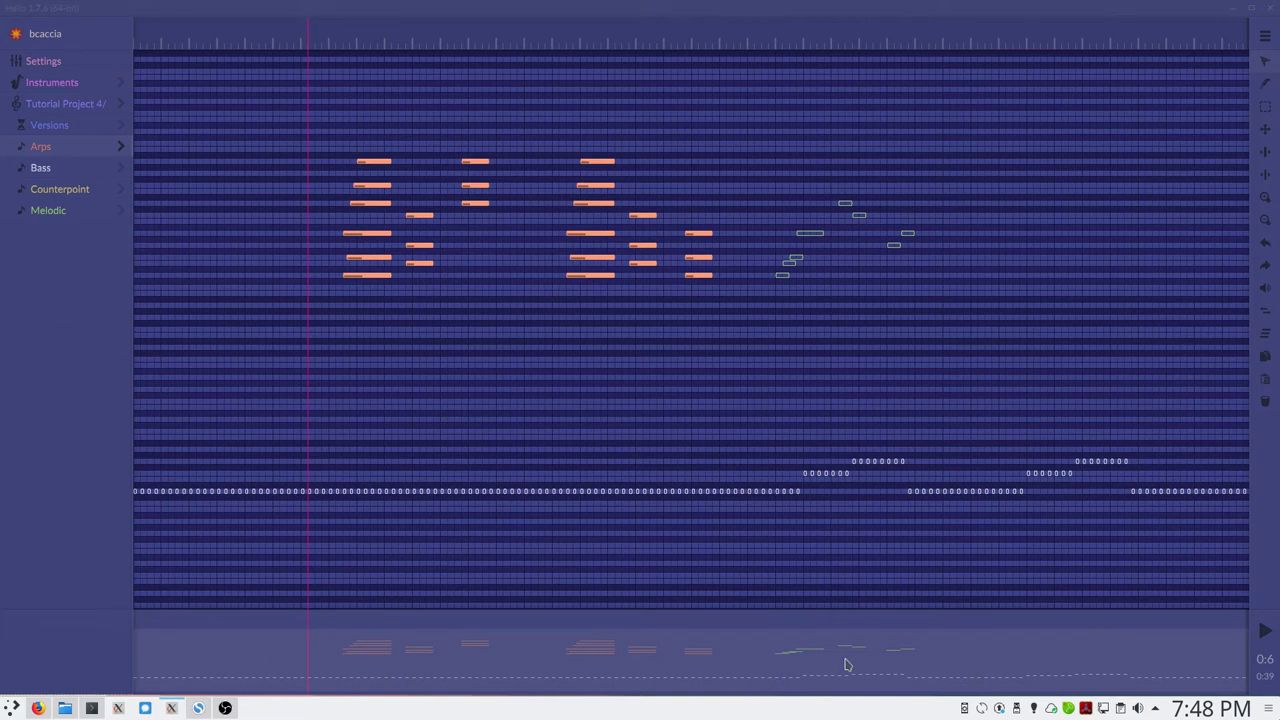
scroll(845, 664, up, 1)
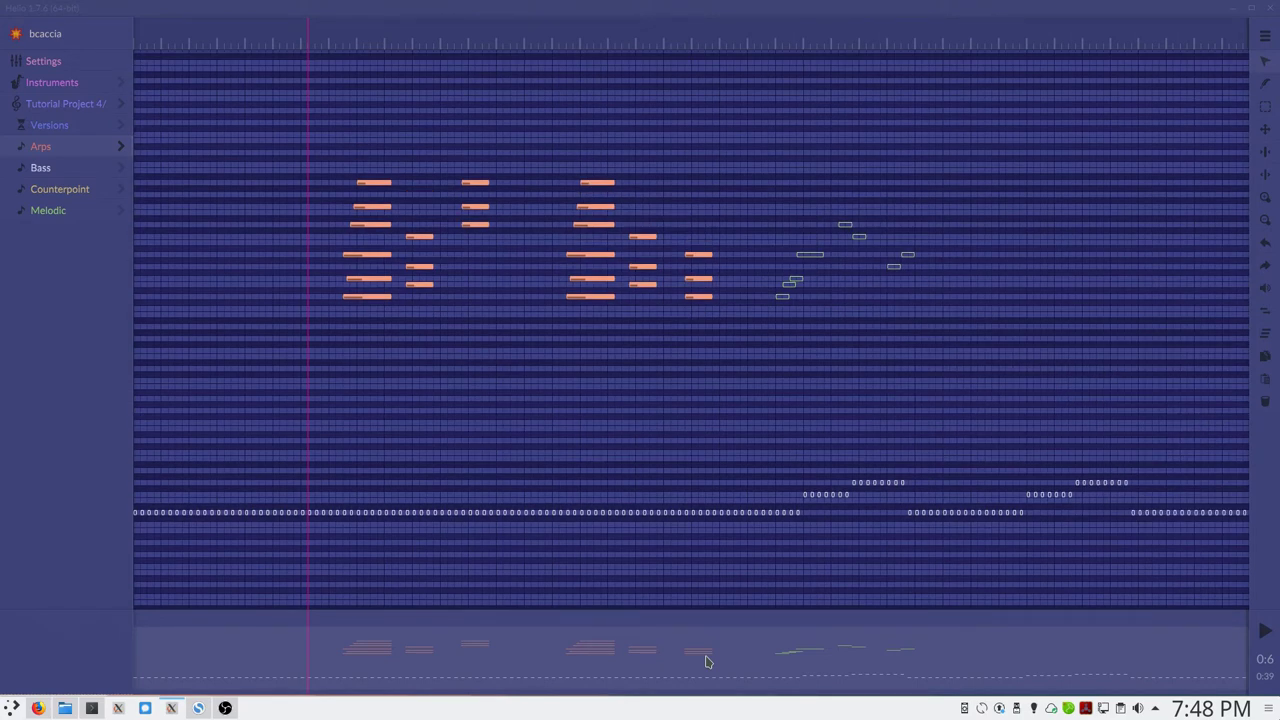
scroll(662, 628, up, 5)
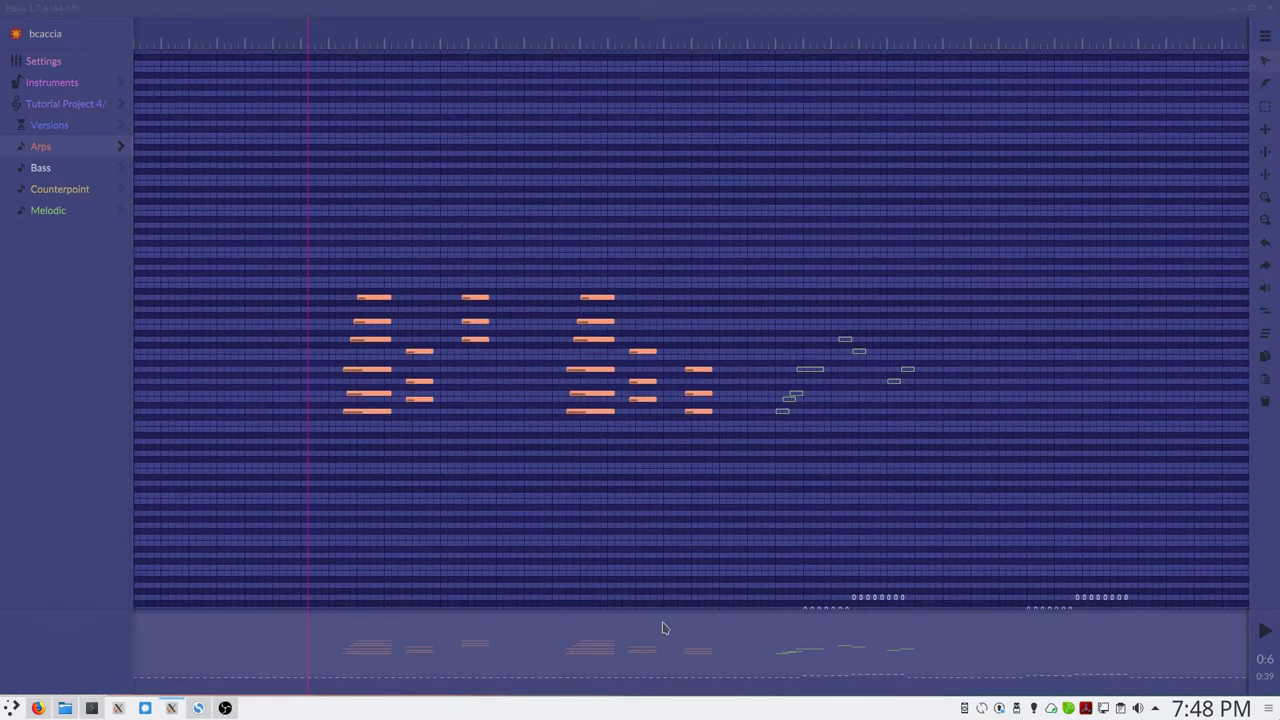
scroll(662, 628, down, 1)
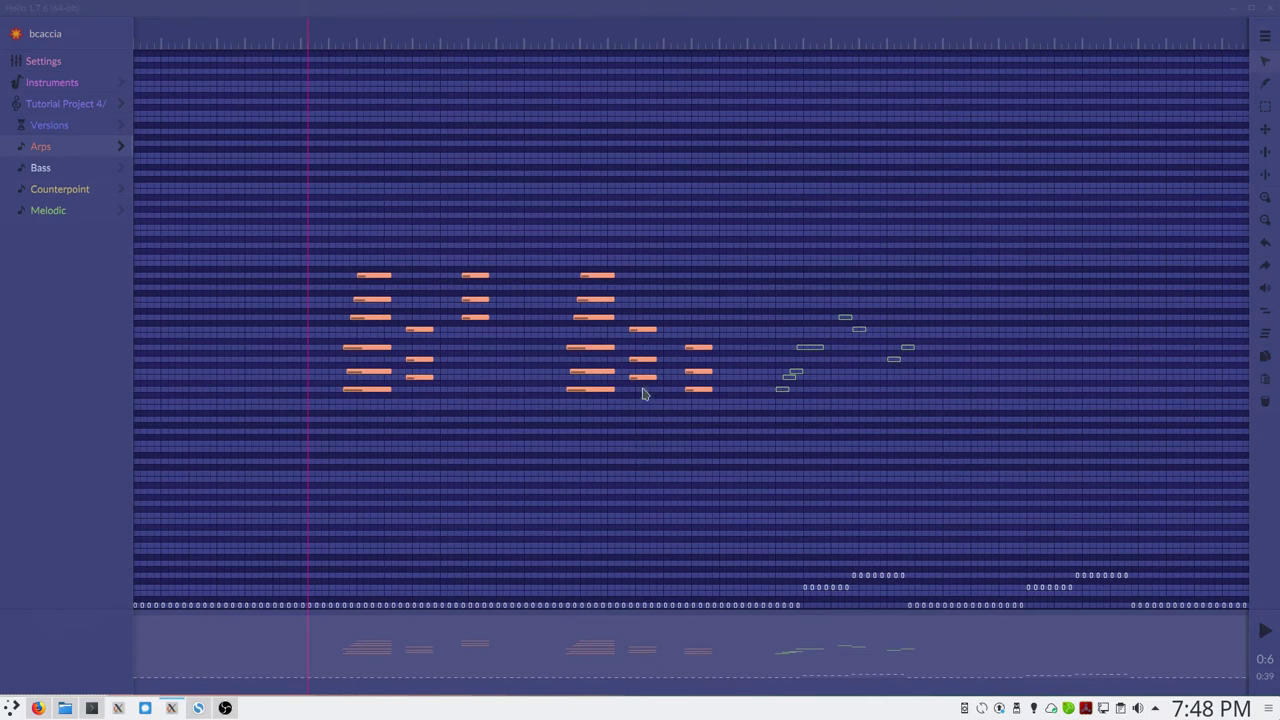
scroll(643, 393, up, 5)
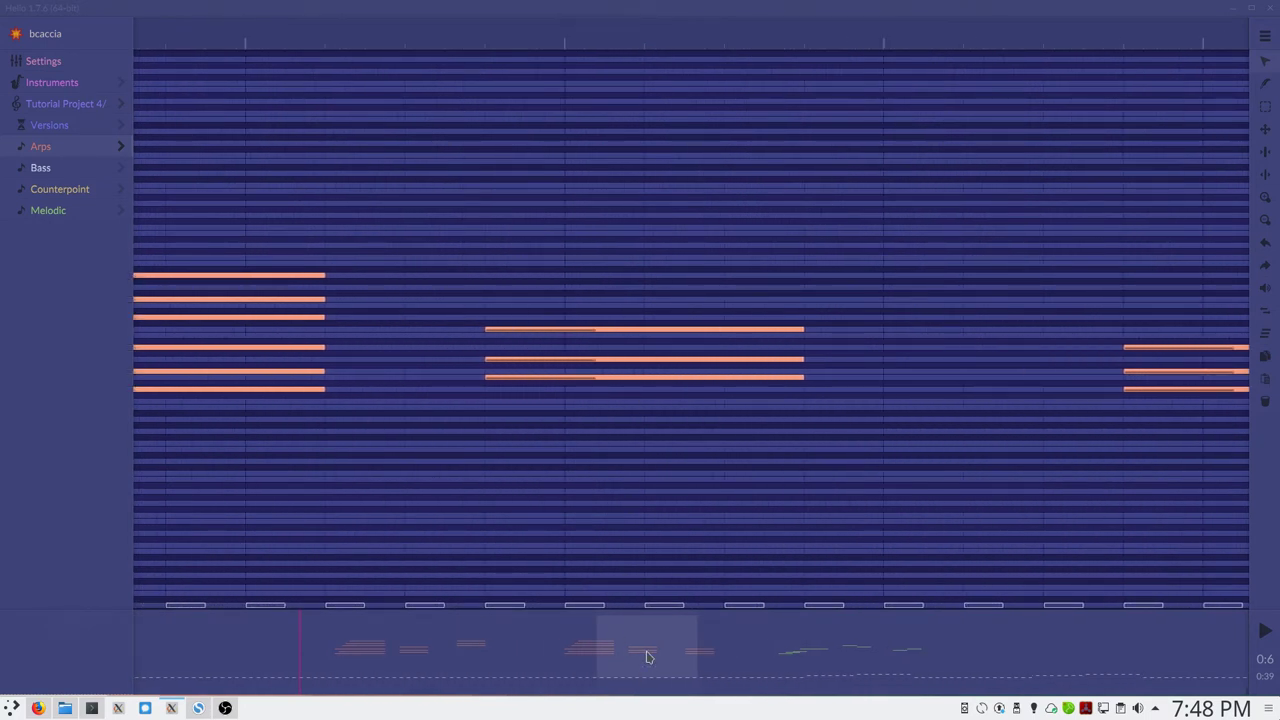
scroll(631, 423, down, 5)
scroll(640, 666, up, 2)
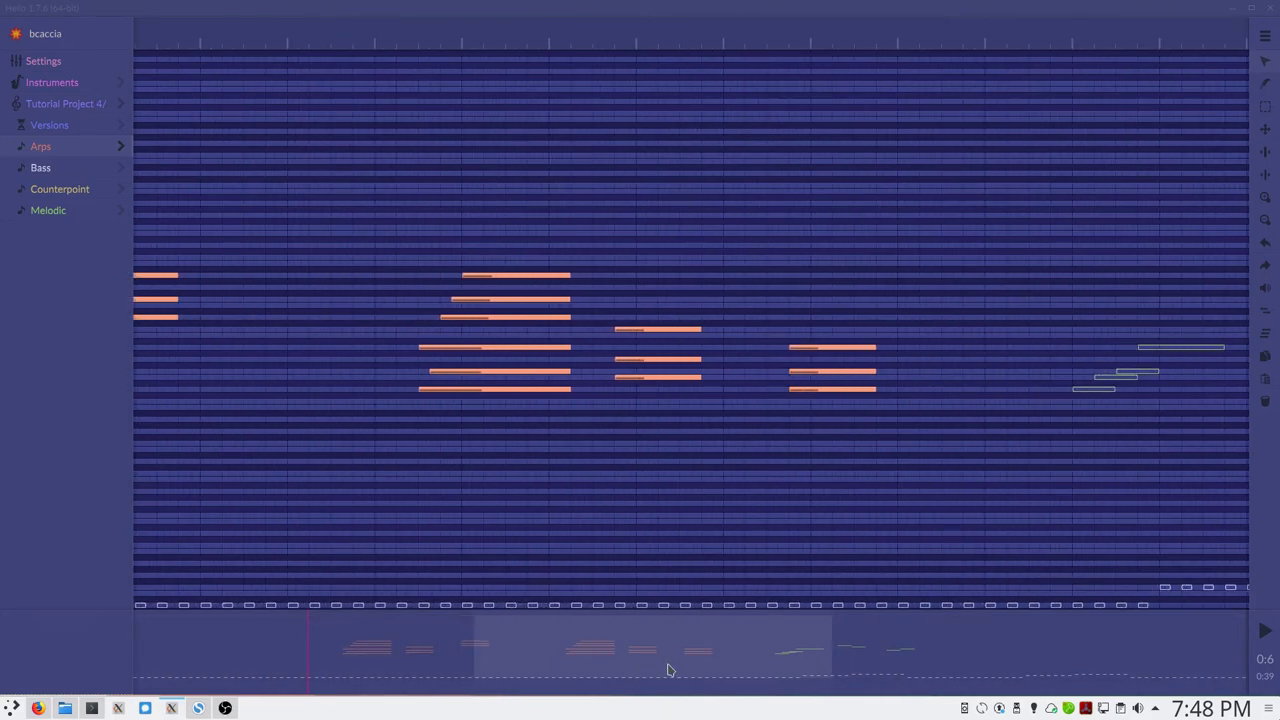
drag(669, 669, 500, 662)
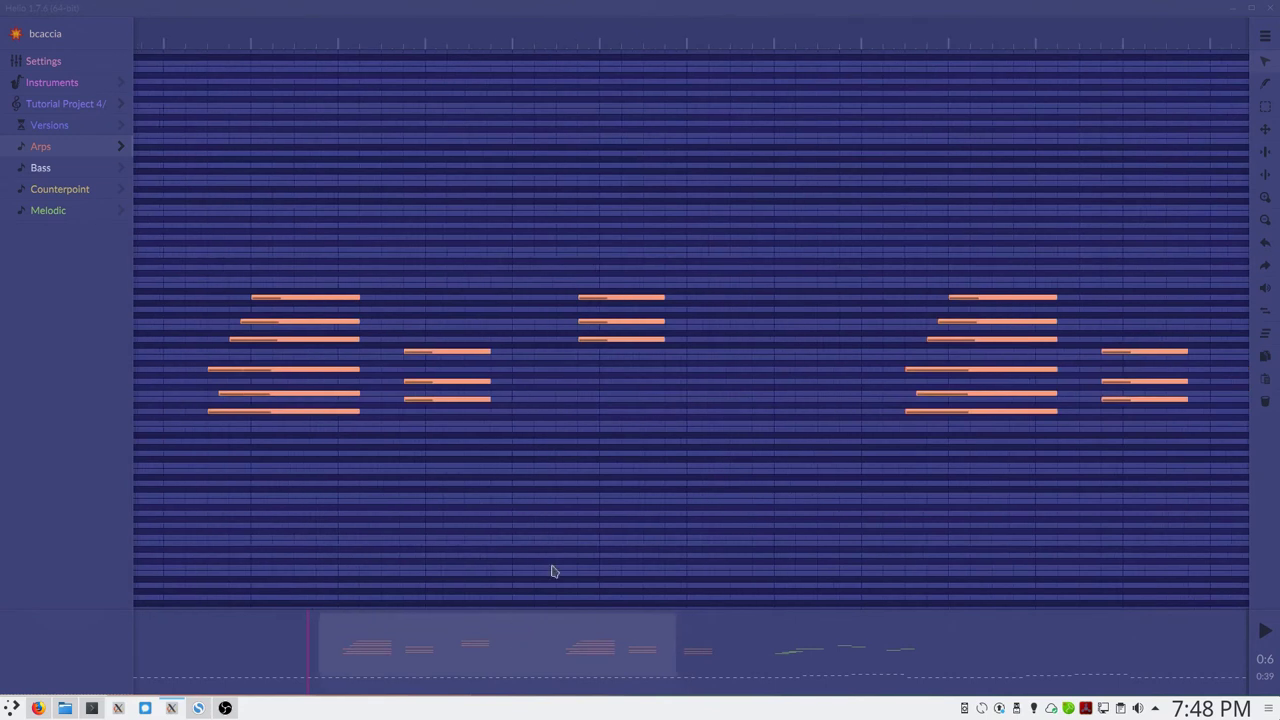
scroll(626, 446, down, 5)
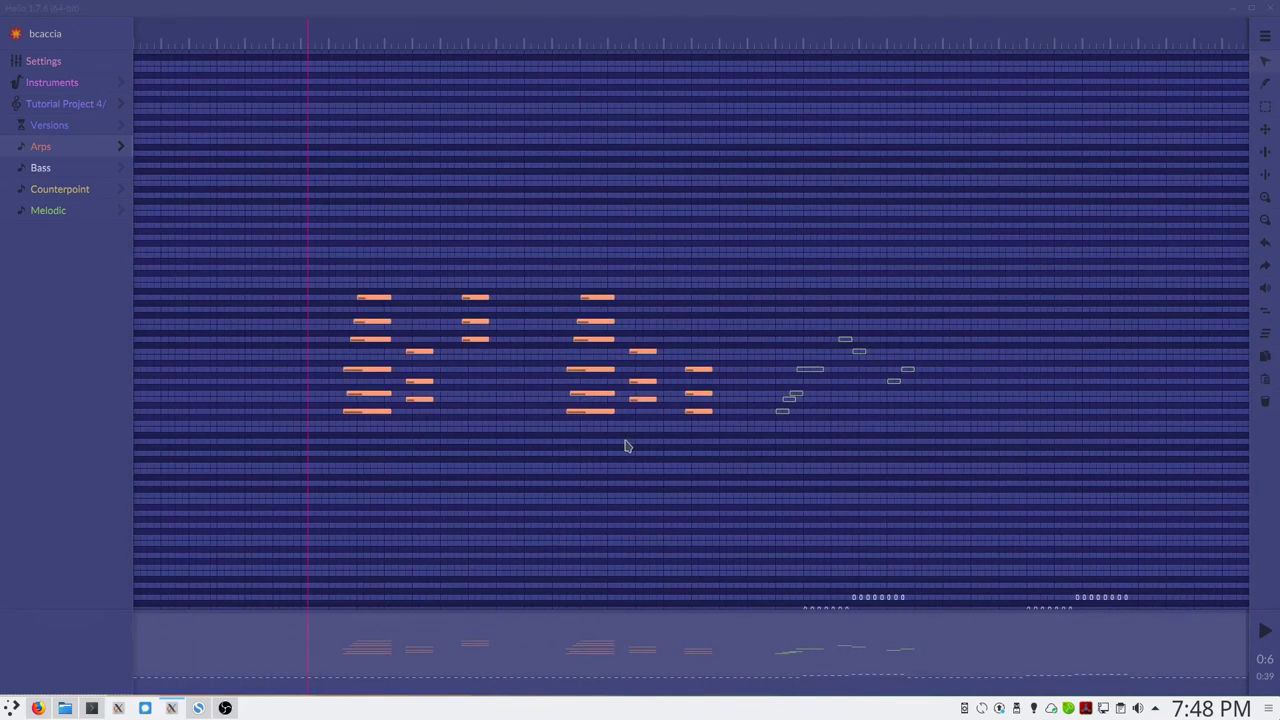
click(1265, 635)
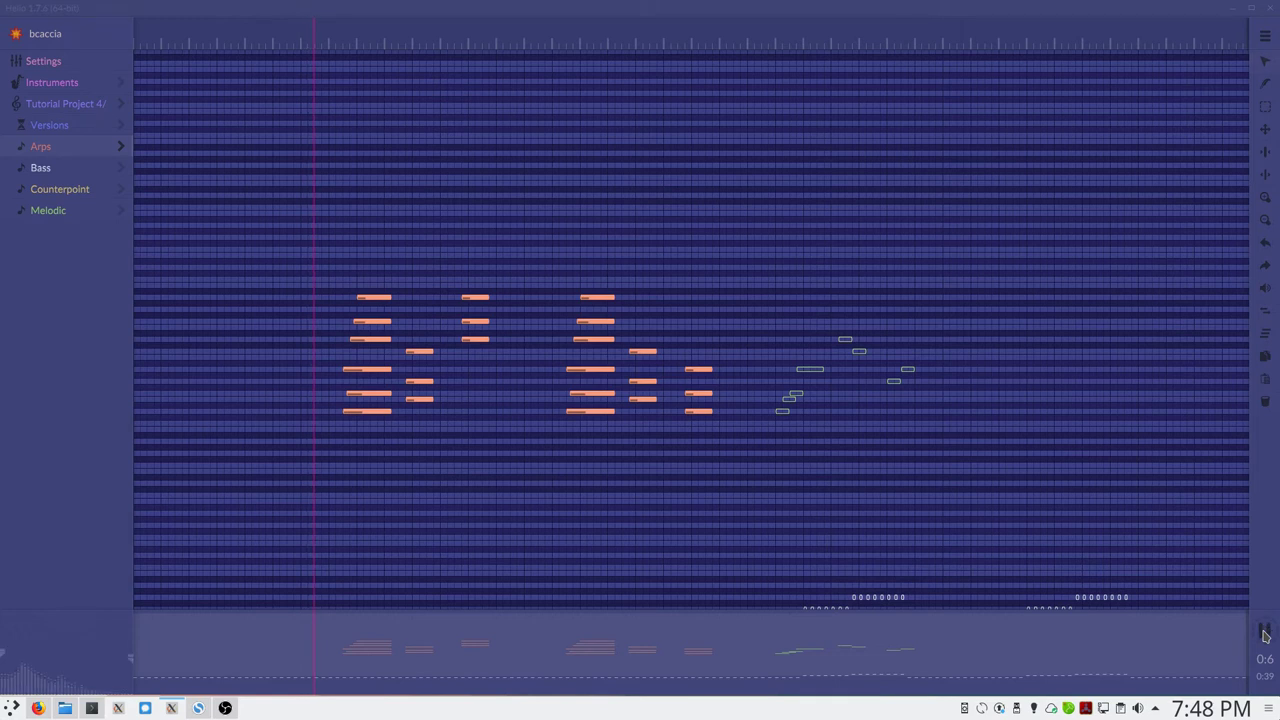
click(1265, 635)
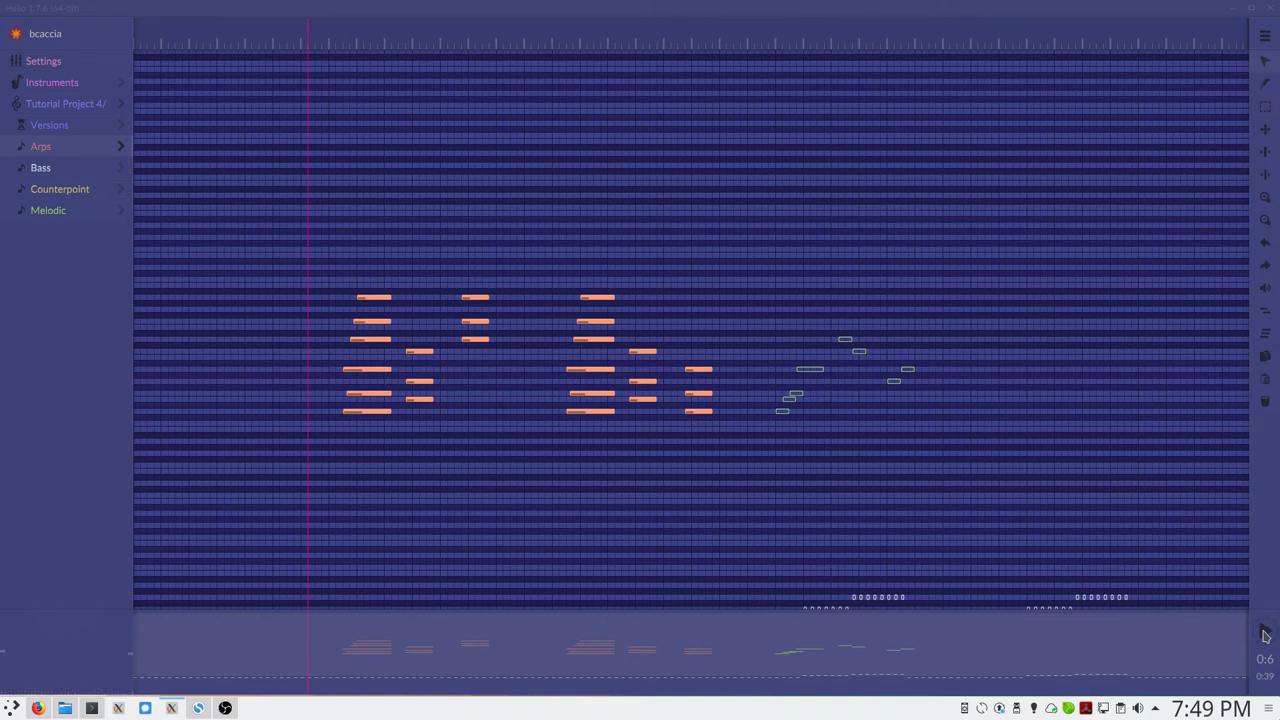
click(1265, 635)
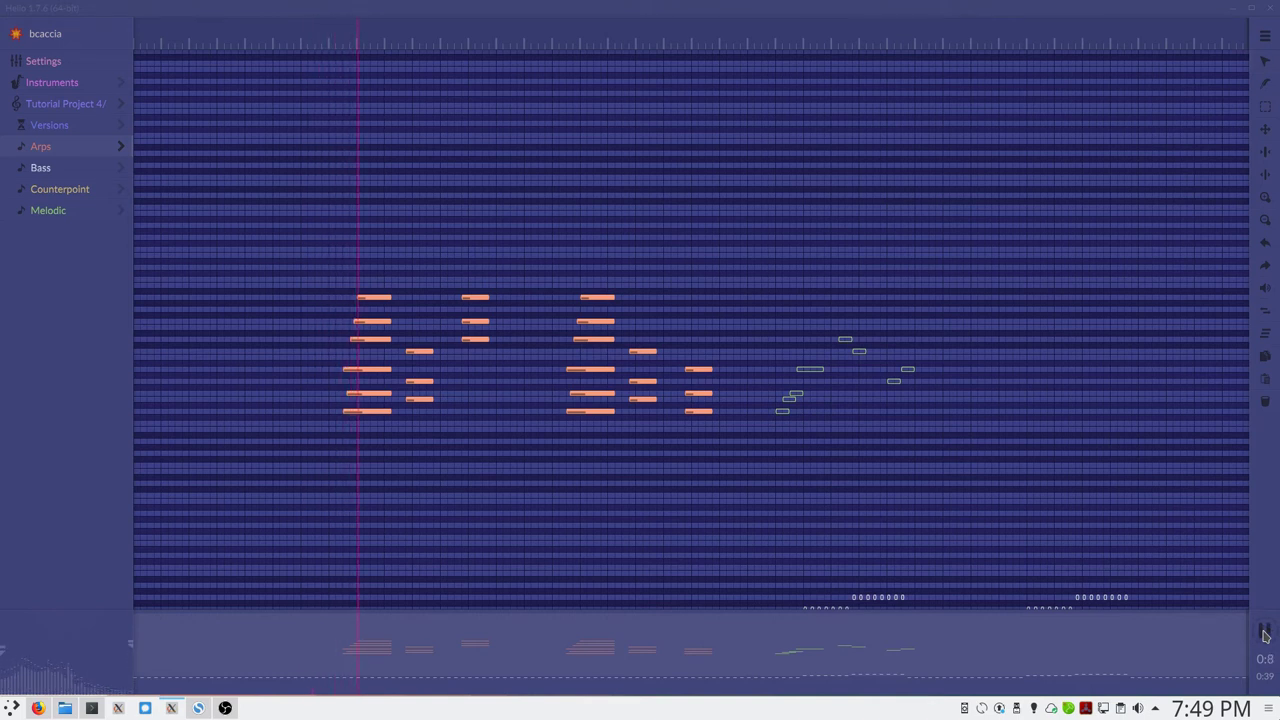
click(1265, 635)
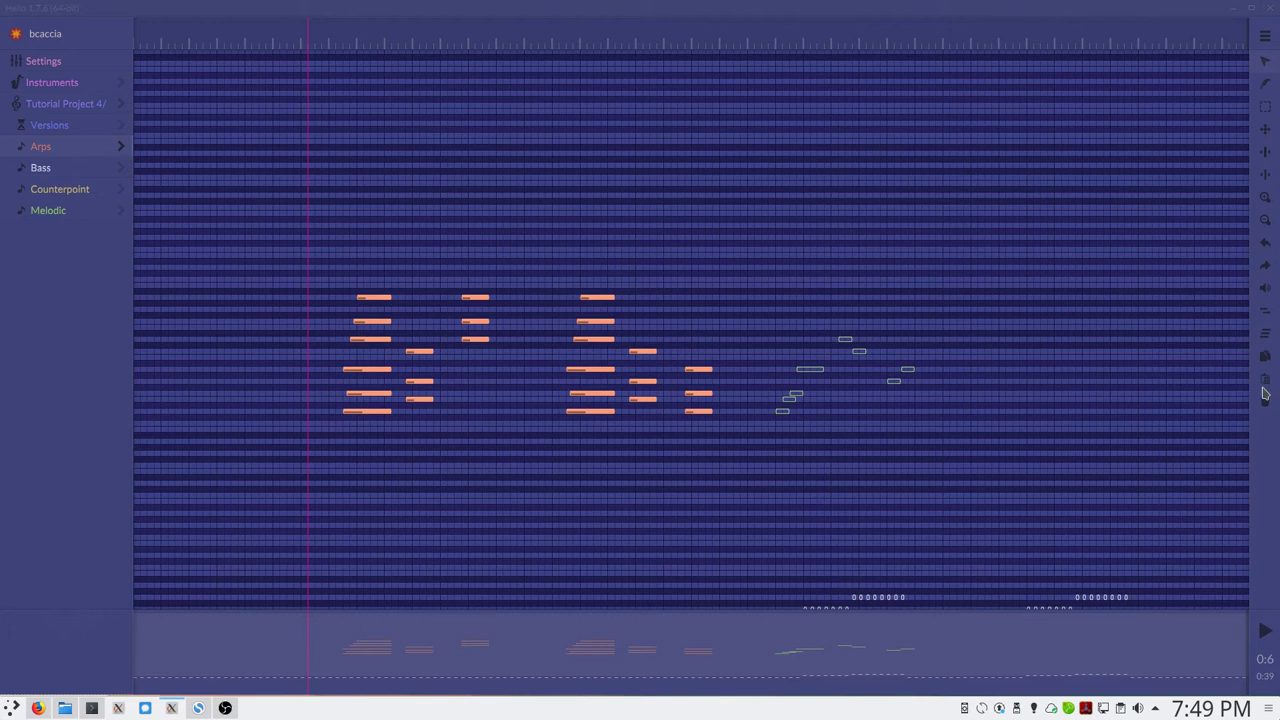
click(1265, 38)
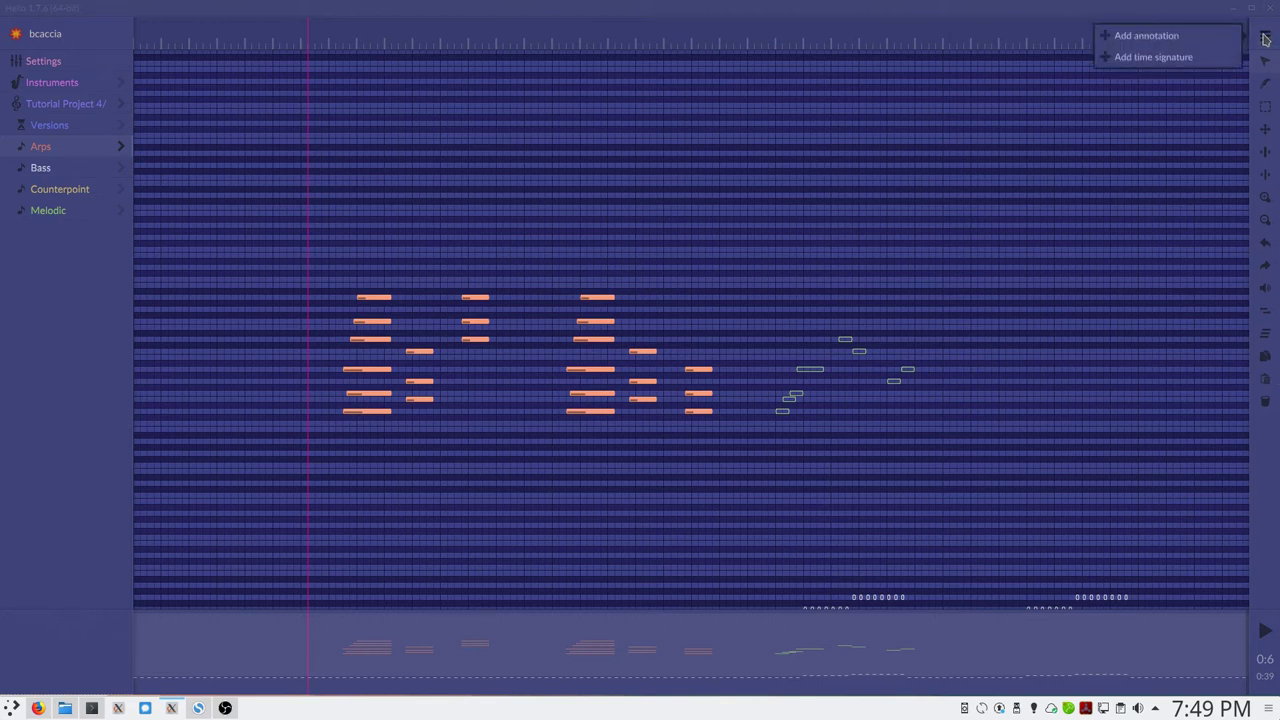
click(1171, 40)
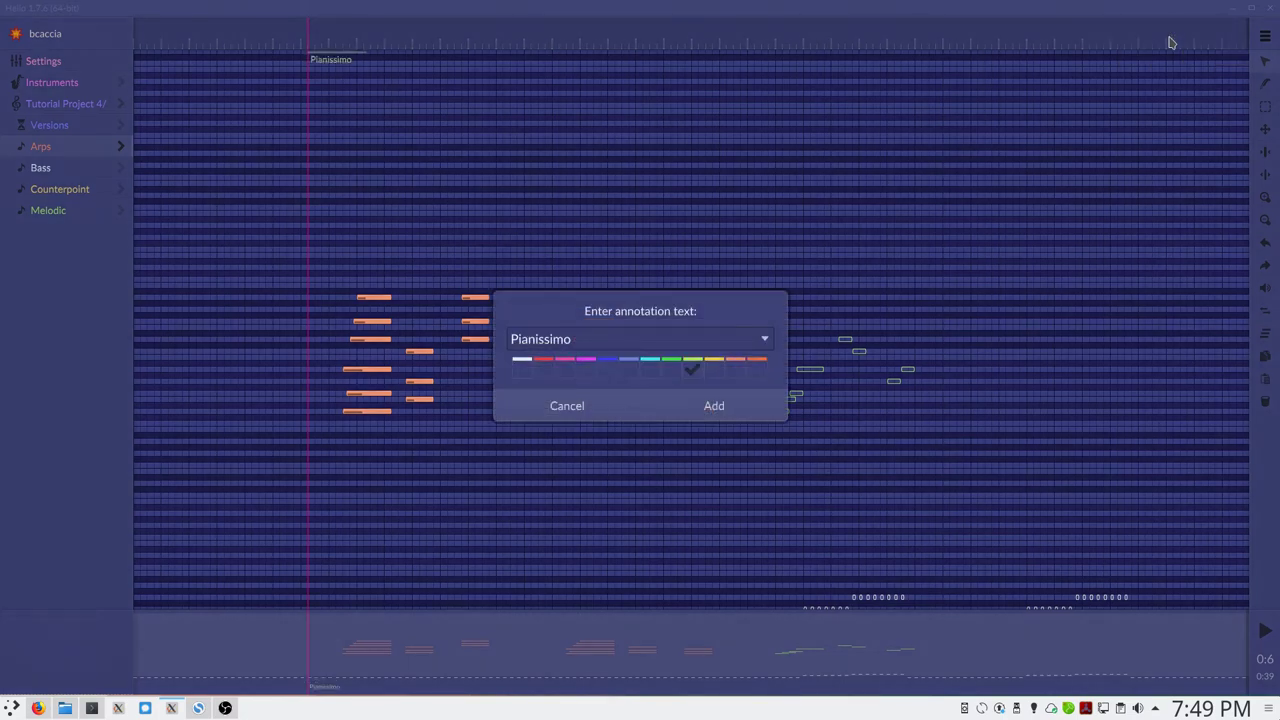
click(578, 419)
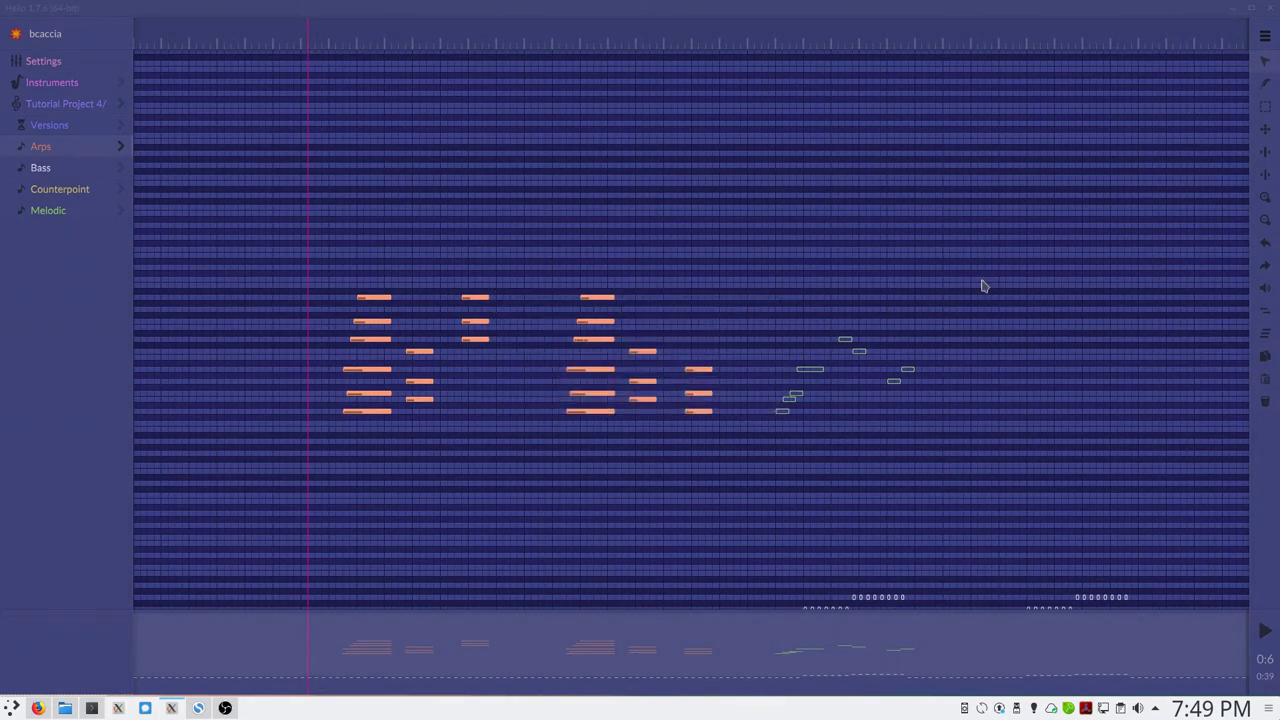
click(1265, 38)
click(1143, 57)
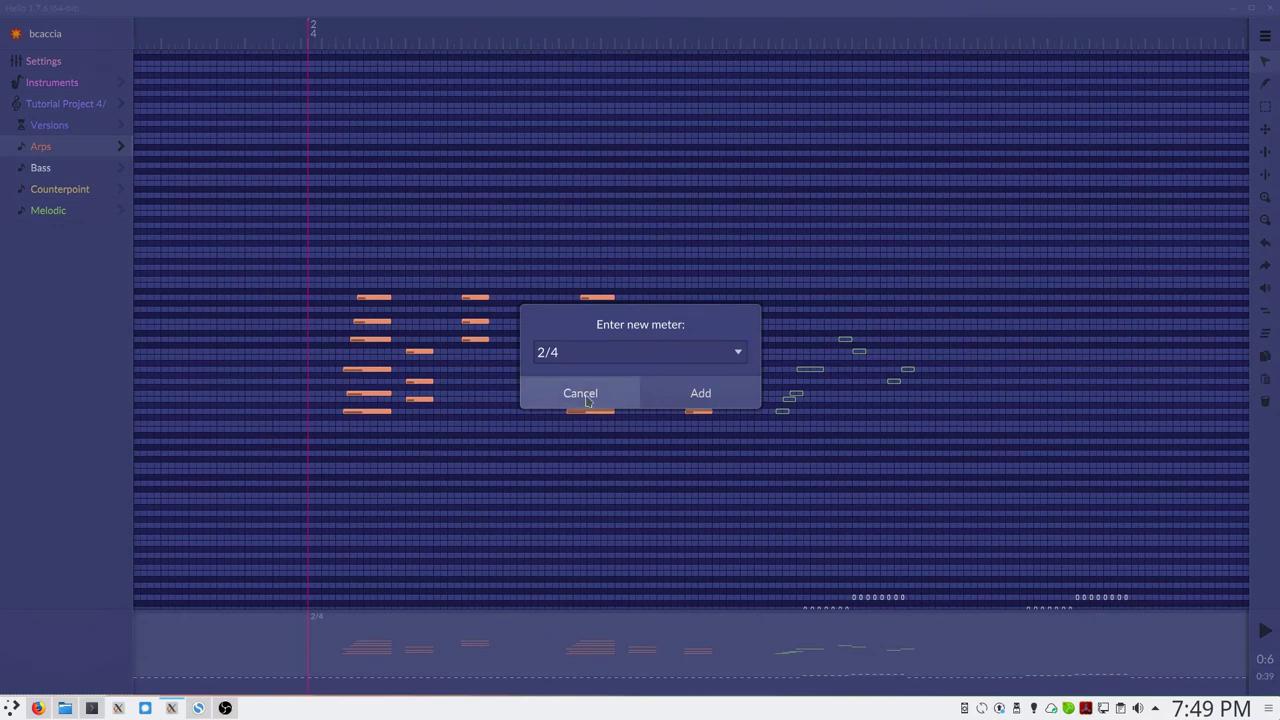
click(587, 400)
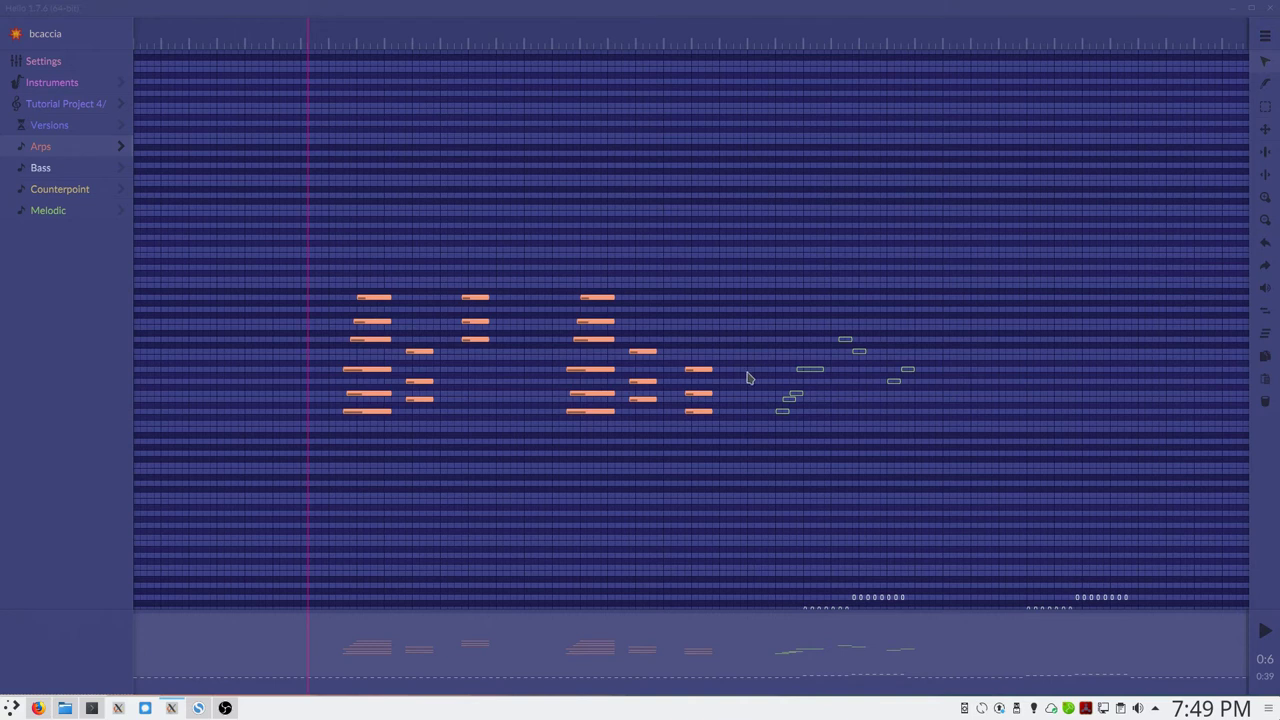
click(597, 297)
click(594, 320)
Try nudging chord notes, undoing the timing shift, then rubber-band select the middle chord groups' twelve notes.
click(597, 298)
drag(597, 298, 597, 298)
click(597, 322)
drag(617, 325, 649, 324)
key(ctrl+z)
click(699, 371)
drag(972, 245, 509, 451)
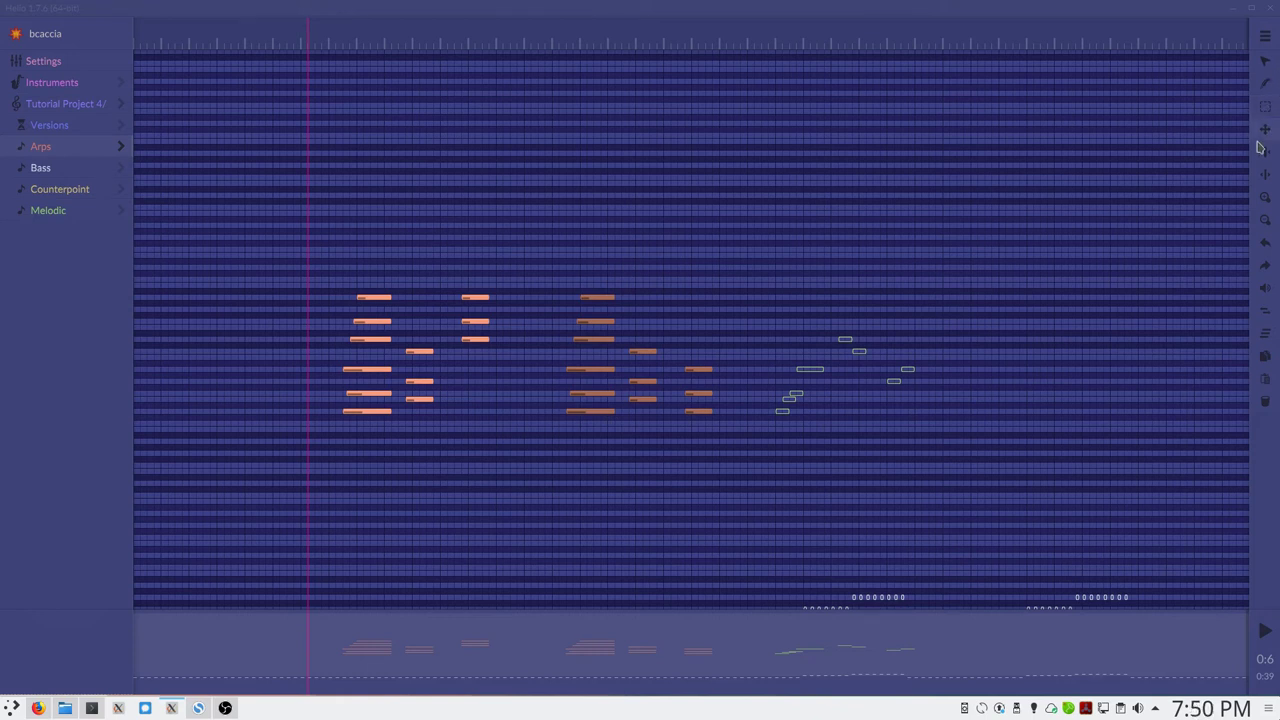
Use the hand tool to pan and zoom out until the chord groups sit mid-roll.
click(1259, 151)
mouse_move(704, 370)
mouse_down()
mouse_move(706, 354)
mouse_move(814, 306)
mouse_move(680, 417)
mouse_move(658, 281)
mouse_move(820, 249)
mouse_move(763, 426)
mouse_move(594, 289)
mouse_move(792, 290)
mouse_move(1031, 314)
mouse_move(823, 217)
mouse_move(603, 371)
mouse_move(914, 397)
mouse_move(823, 231)
mouse_move(727, 363)
mouse_up()
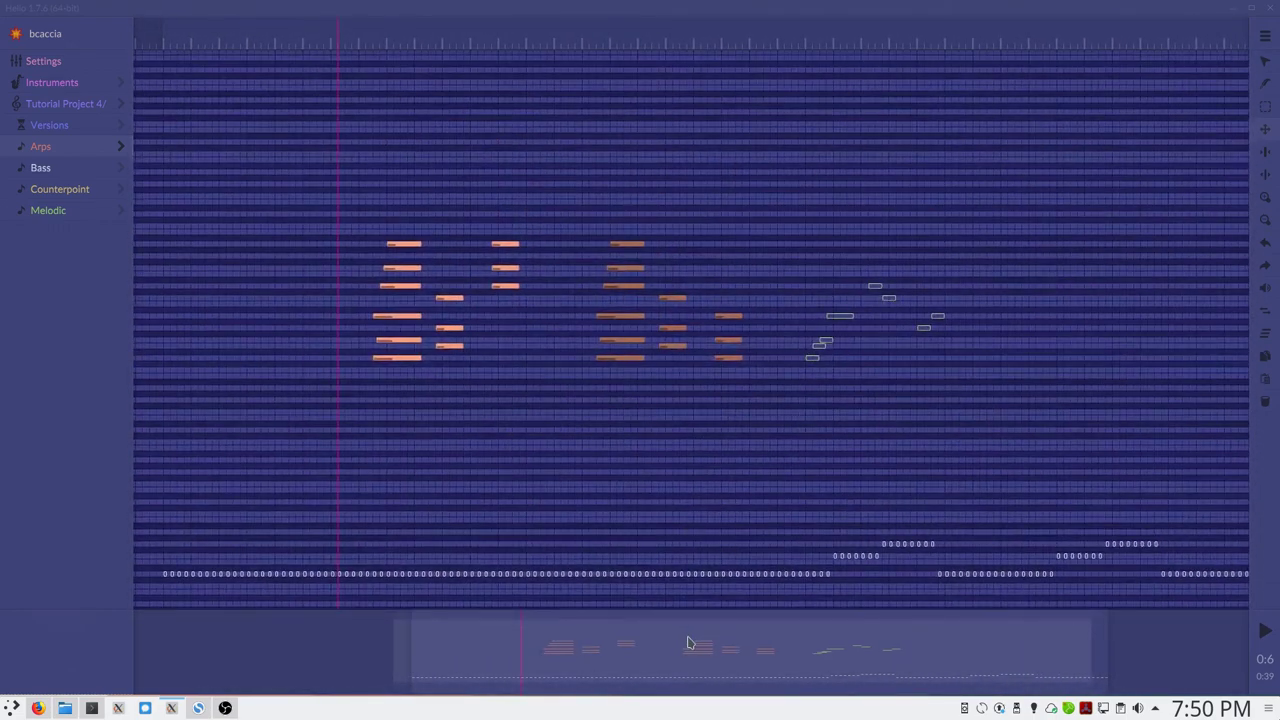
drag(688, 643, 666, 406)
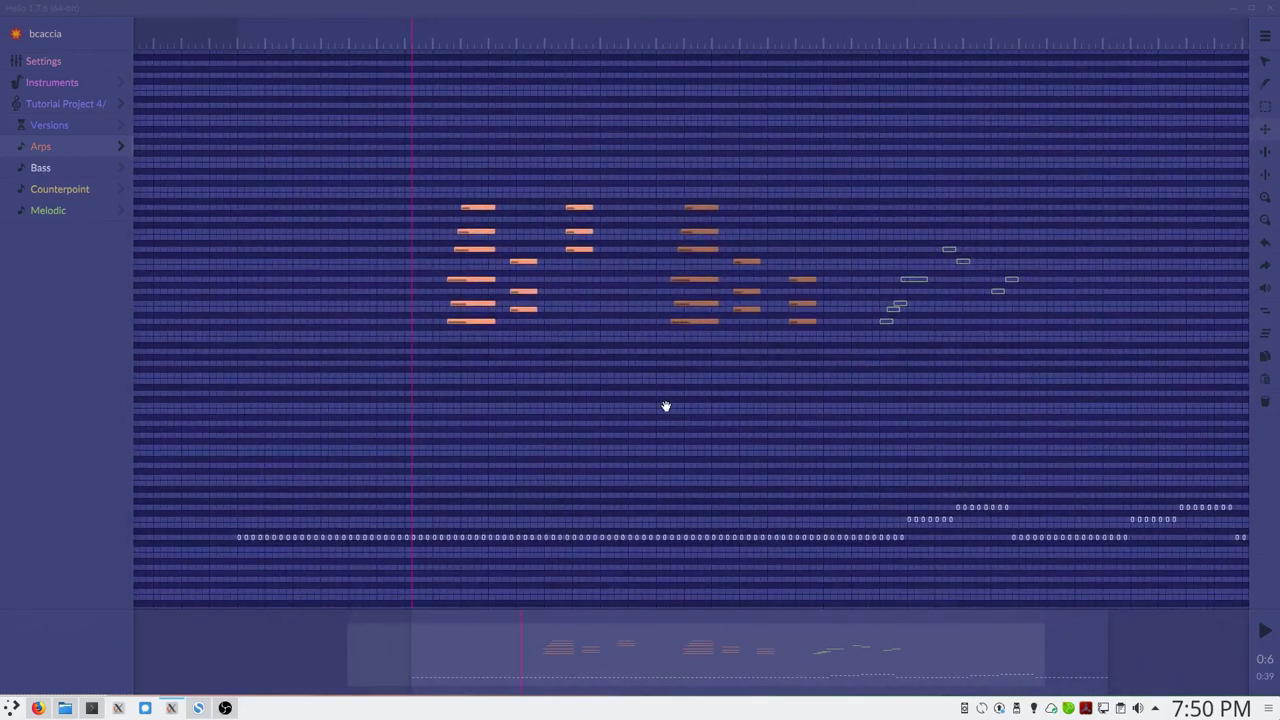
scroll(666, 406, down, 2)
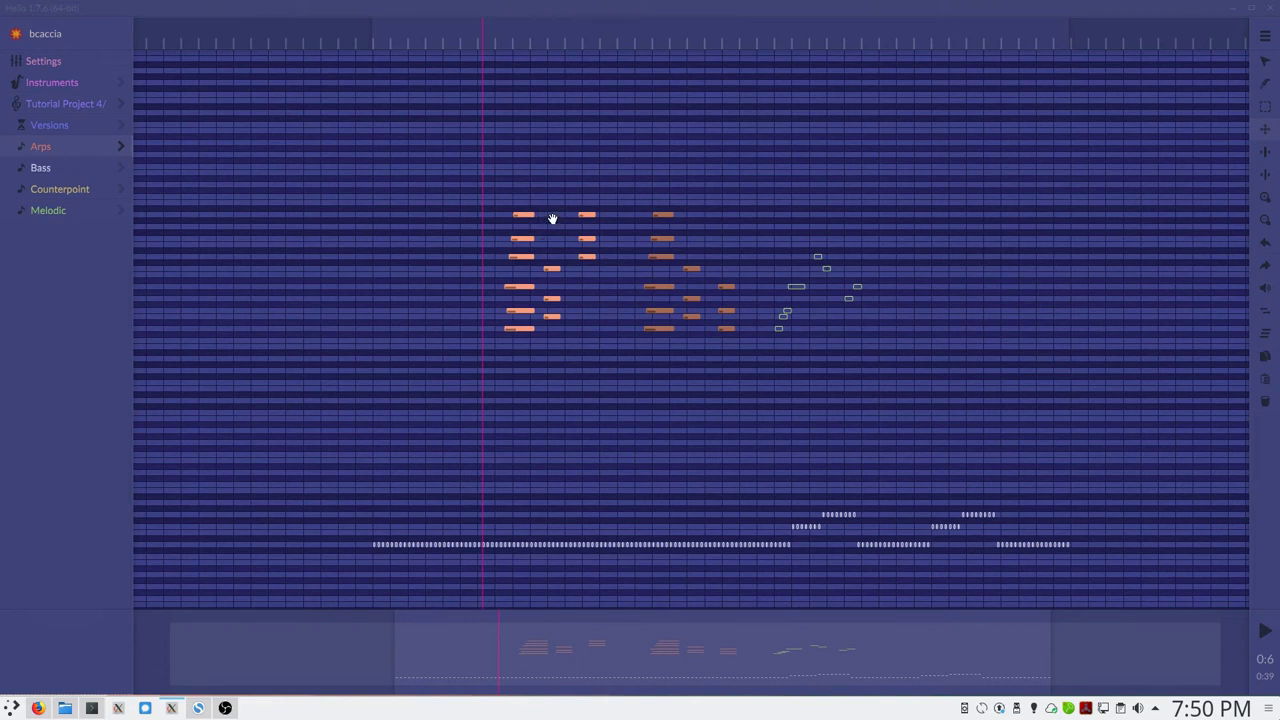
mouse_move(552, 218)
mouse_down()
mouse_move(729, 186)
mouse_move(757, 263)
mouse_move(595, 316)
mouse_move(514, 289)
mouse_move(571, 194)
mouse_move(574, 228)
mouse_up()
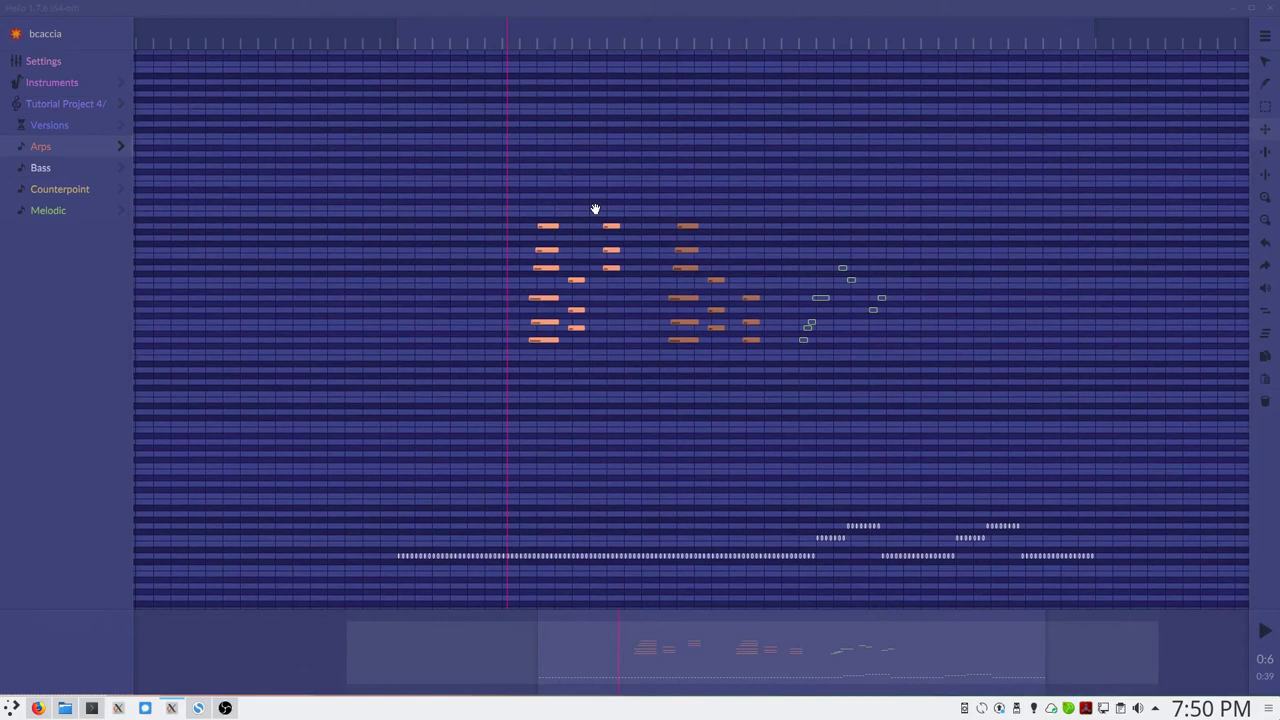
drag(600, 195, 633, 282)
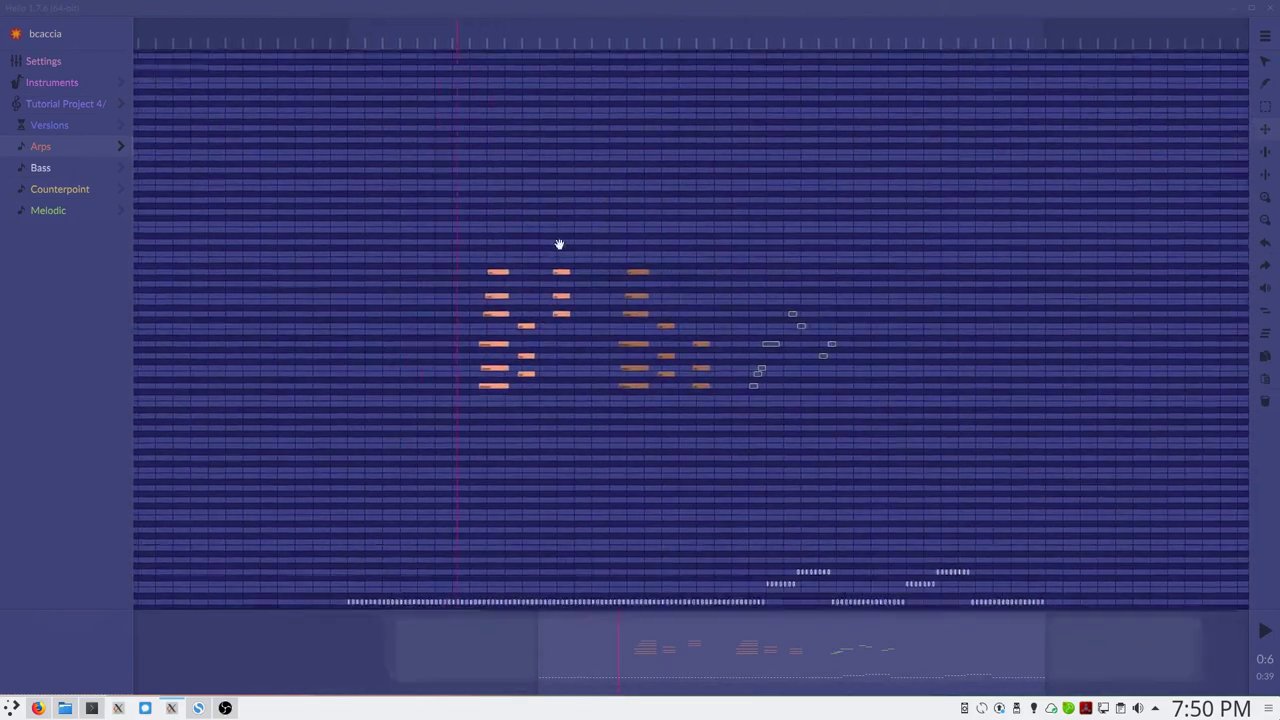
drag(559, 244, 599, 213)
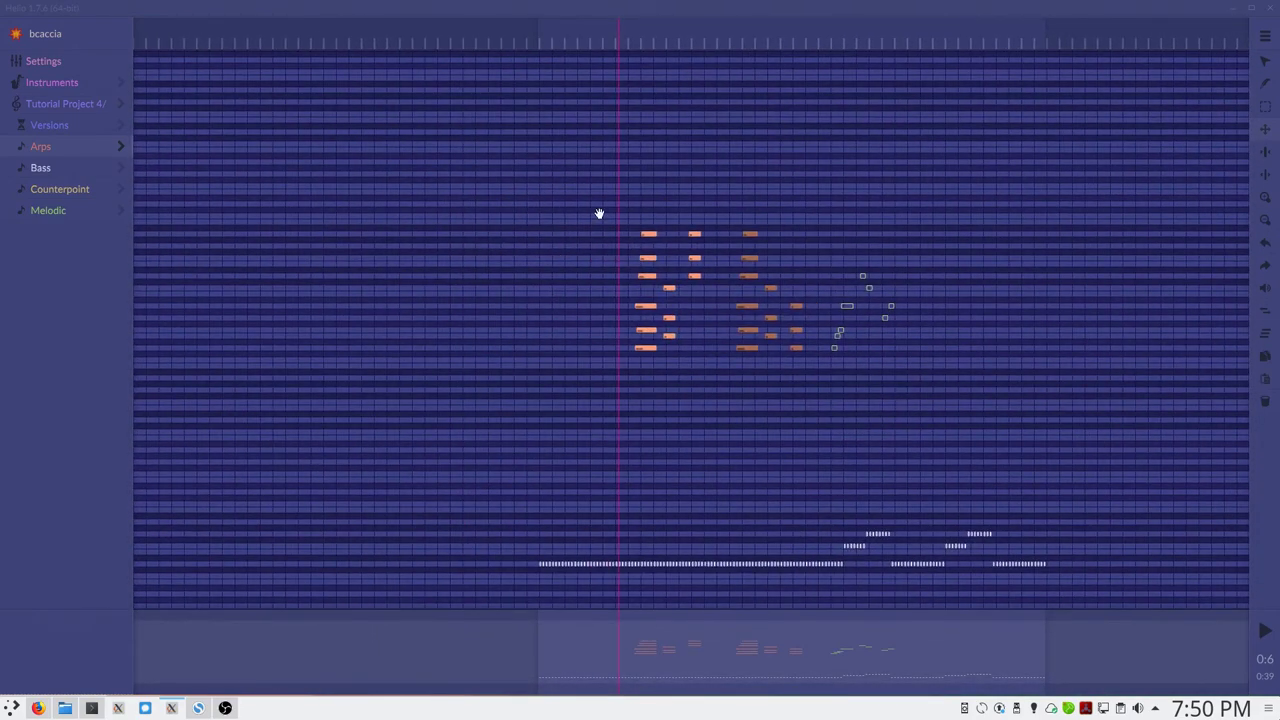
click(1266, 152)
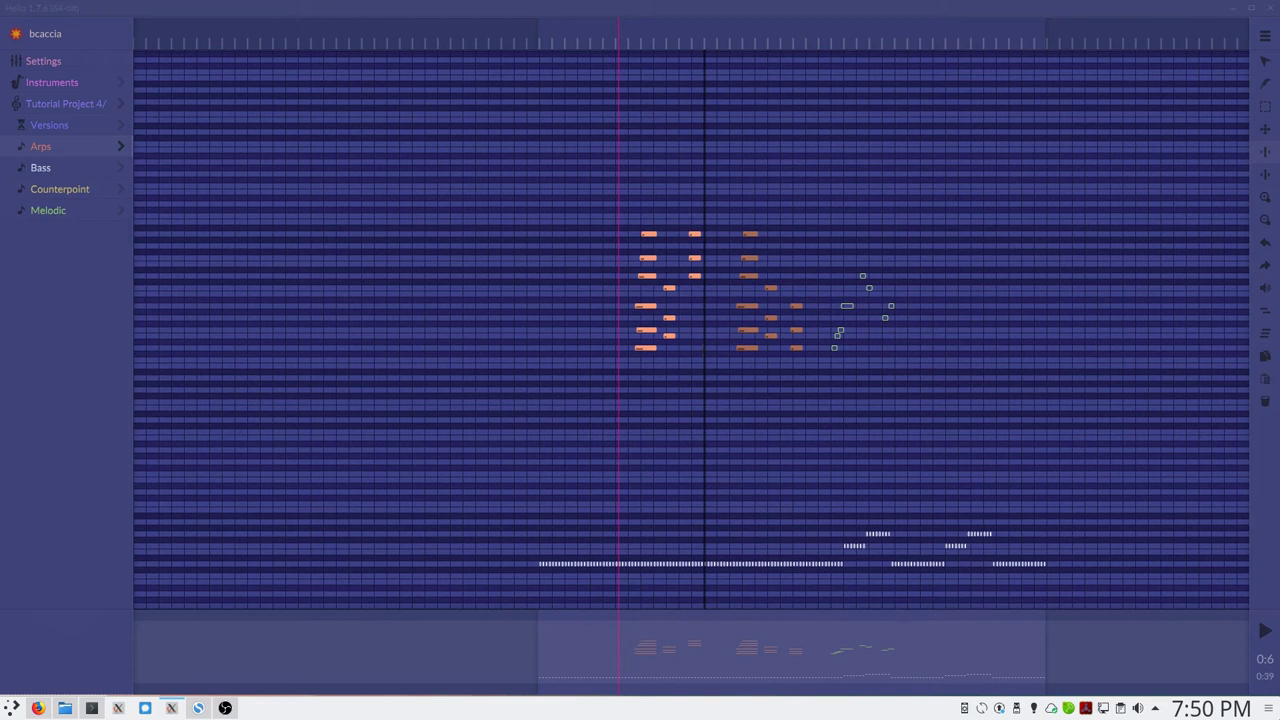
drag(705, 350, 730, 350)
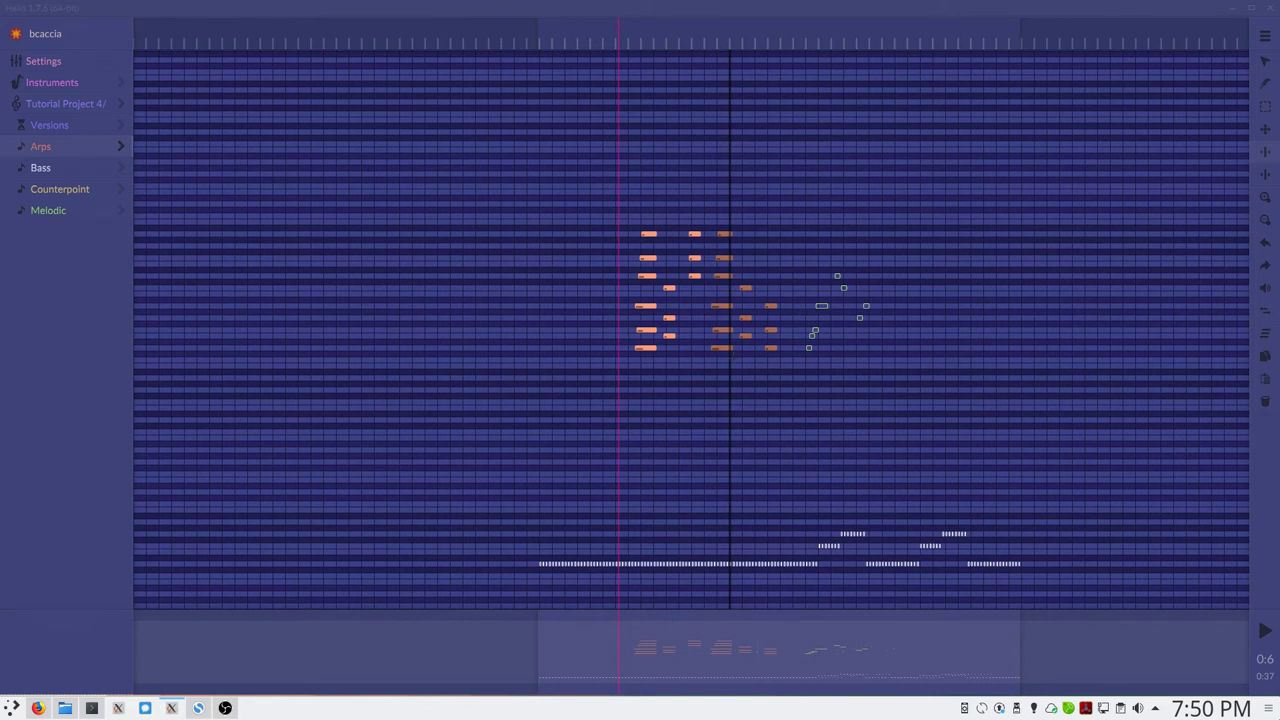
key(ctrl+z)
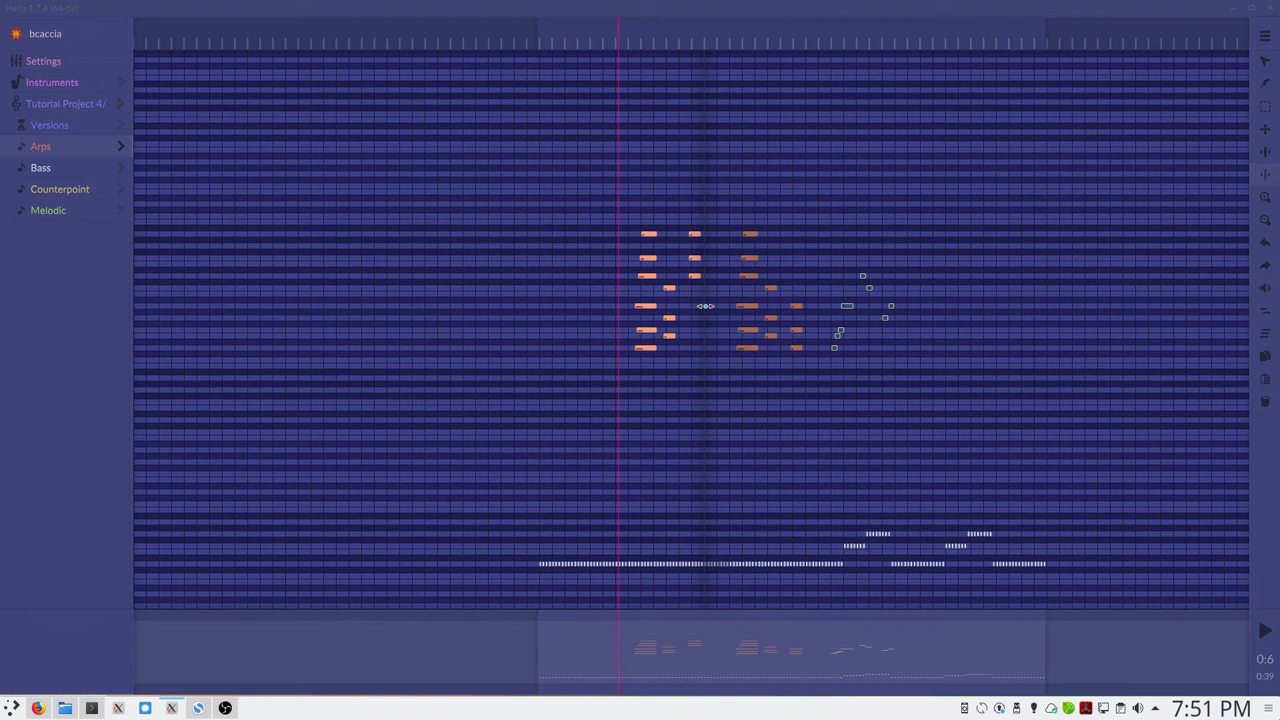
drag(705, 305, 968, 315)
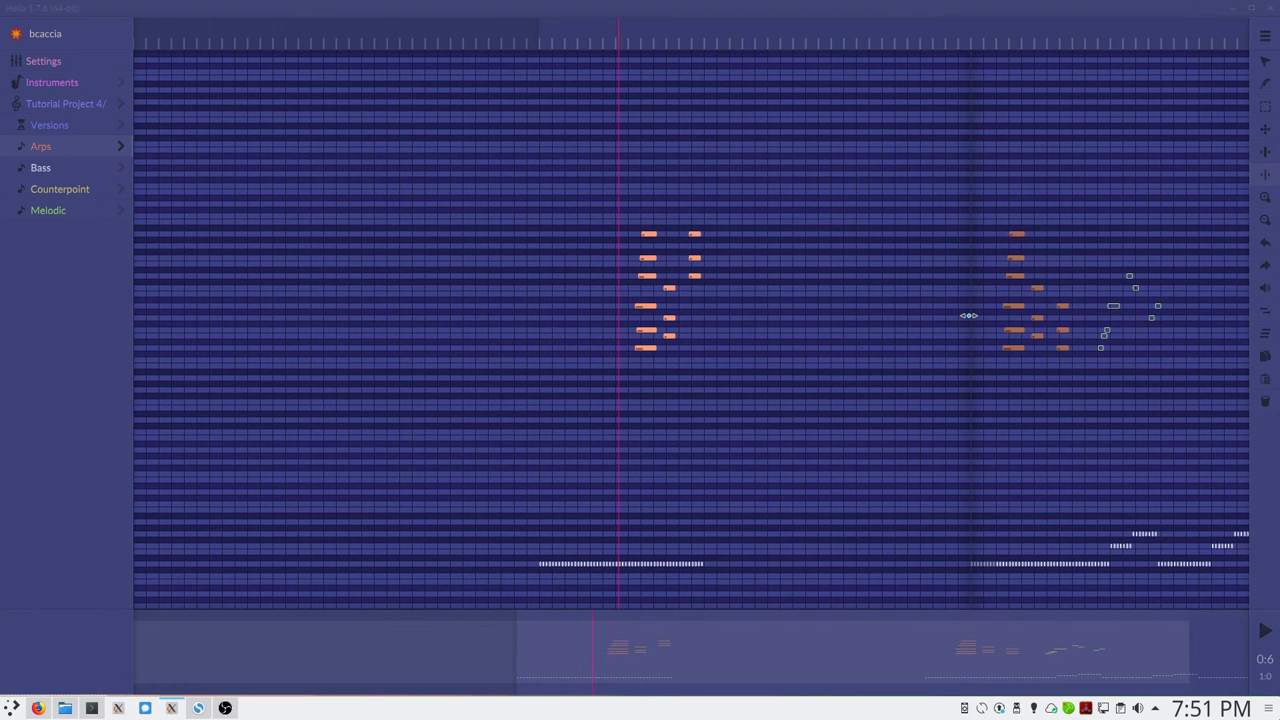
key(ctrl+z)
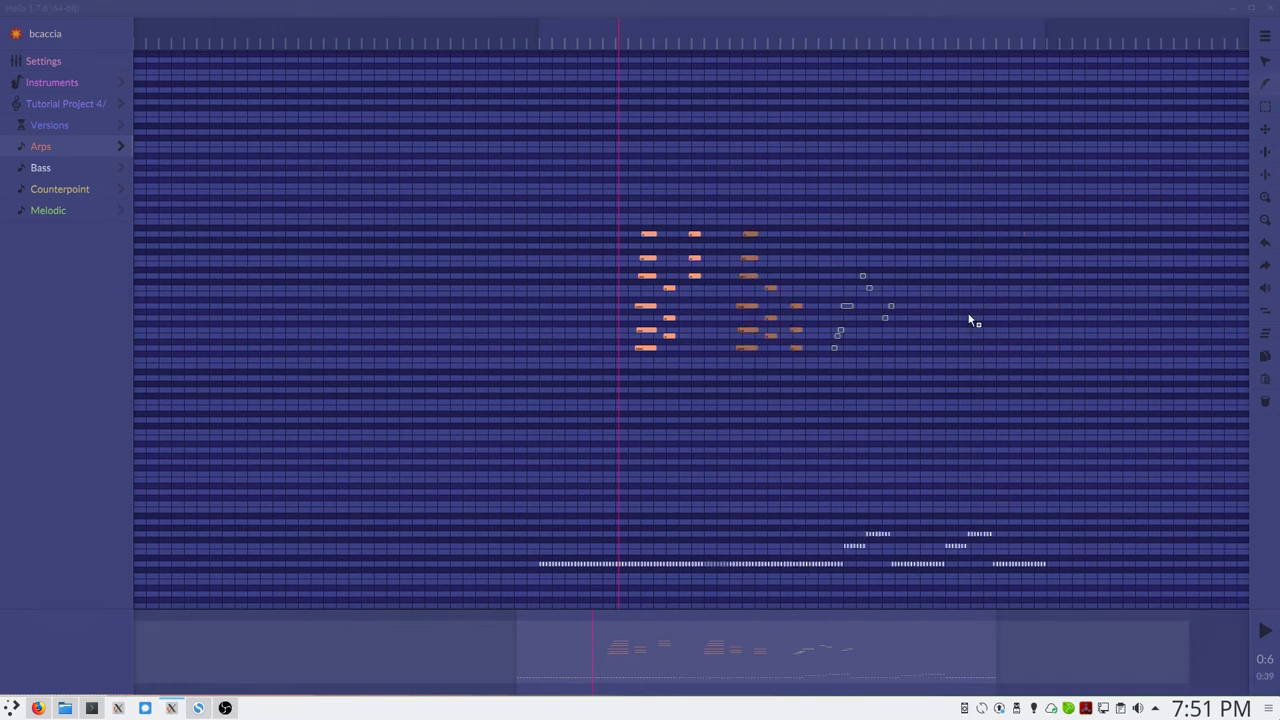
Zoom in on the chord notes, then back out to show the whole arrangement and bass line.
click(1270, 199)
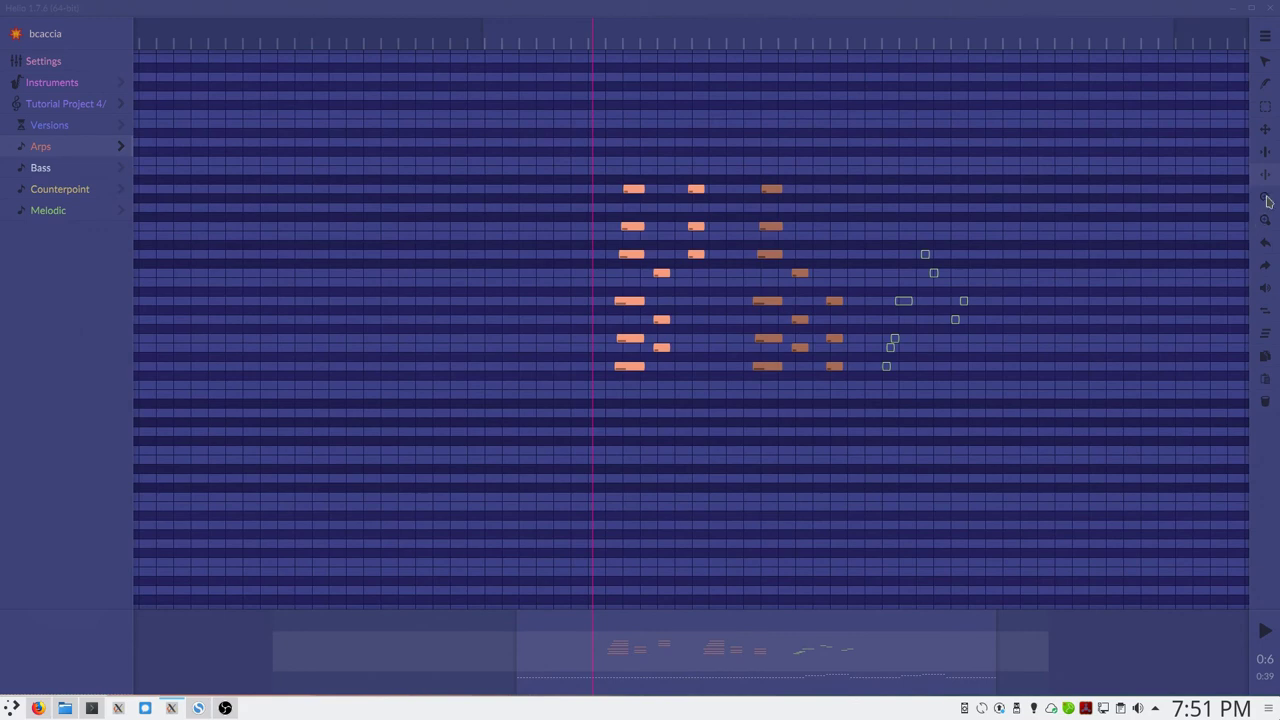
click(1268, 200)
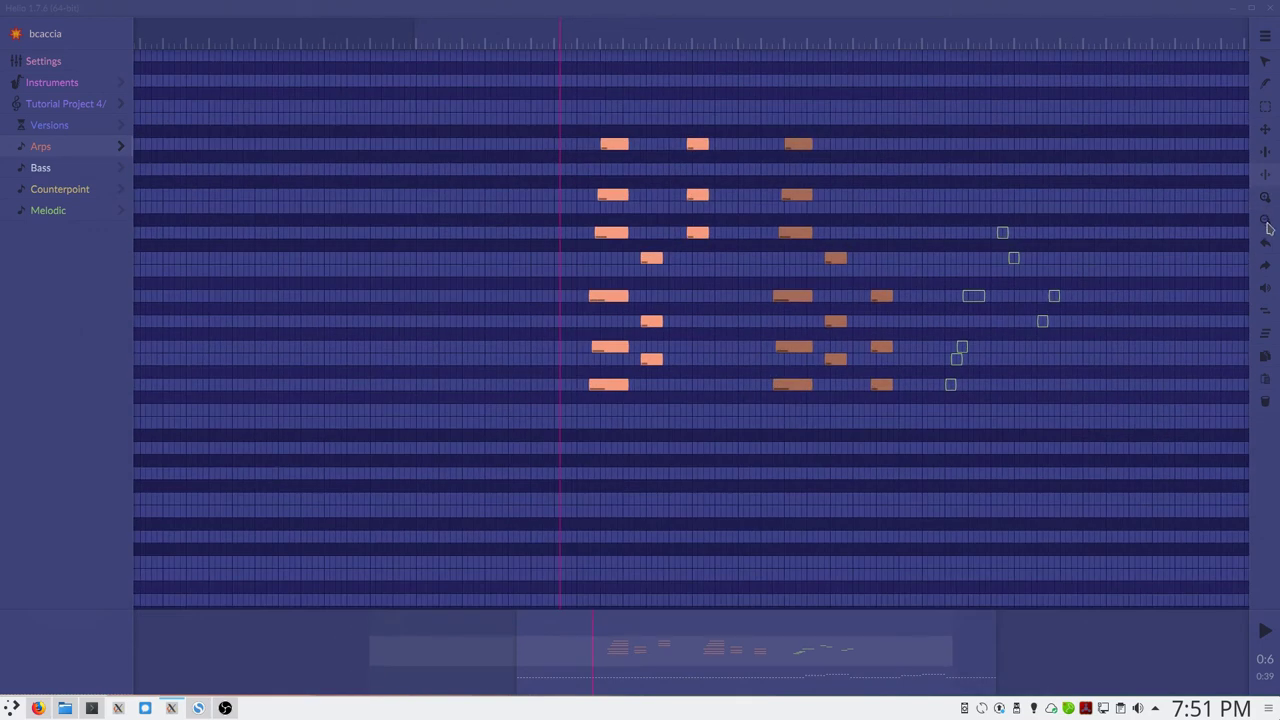
click(1267, 224)
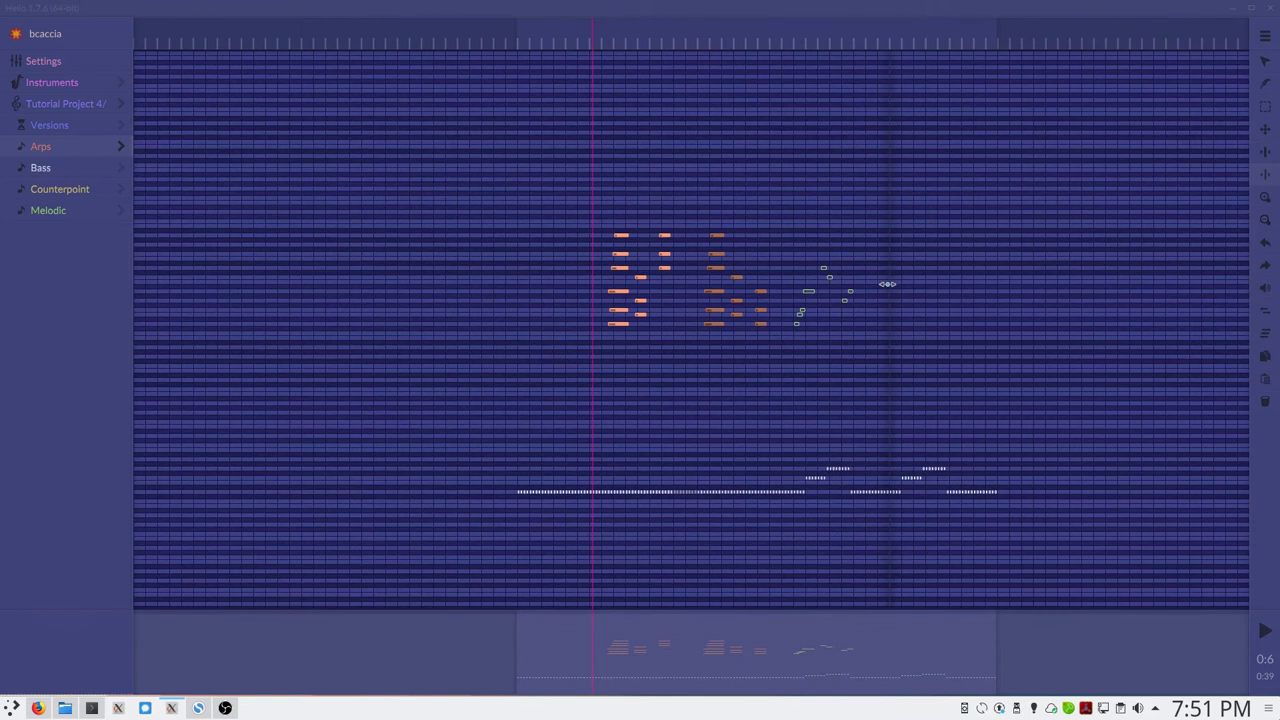
scroll(885, 280, up, 3)
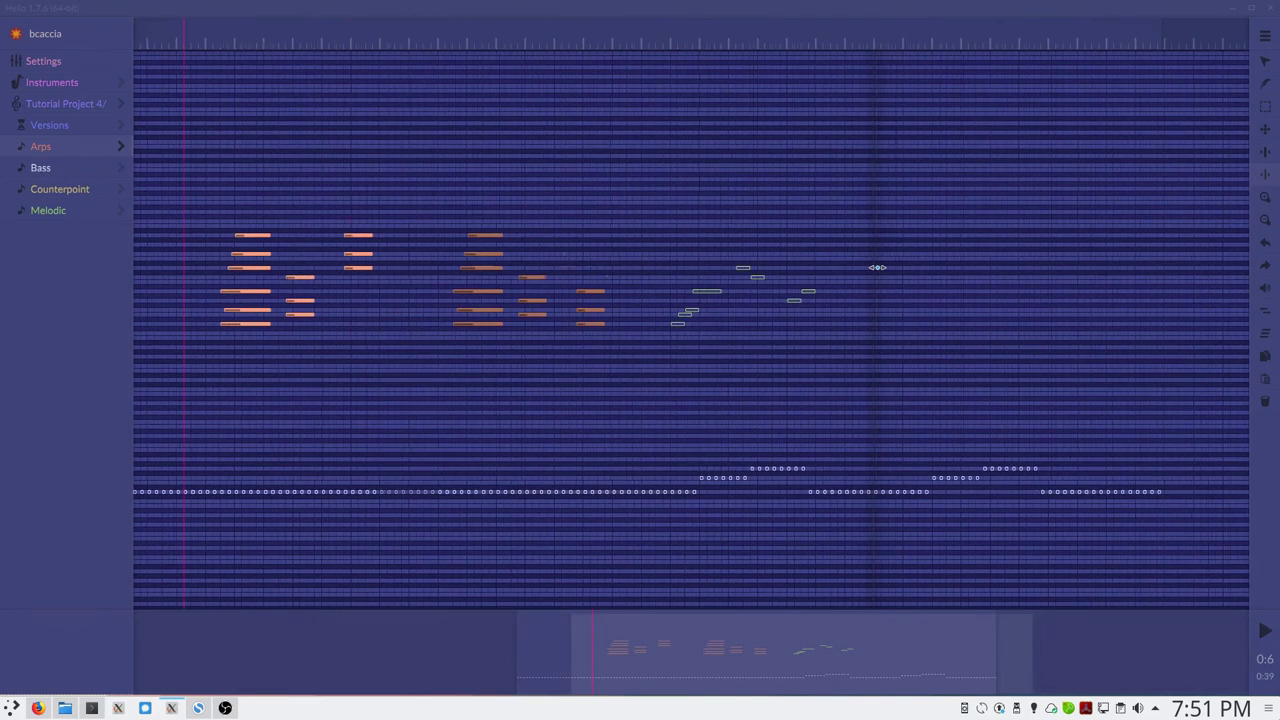
scroll(880, 270, down, 3)
scroll(877, 267, up, 3)
scroll(877, 267, down, 3)
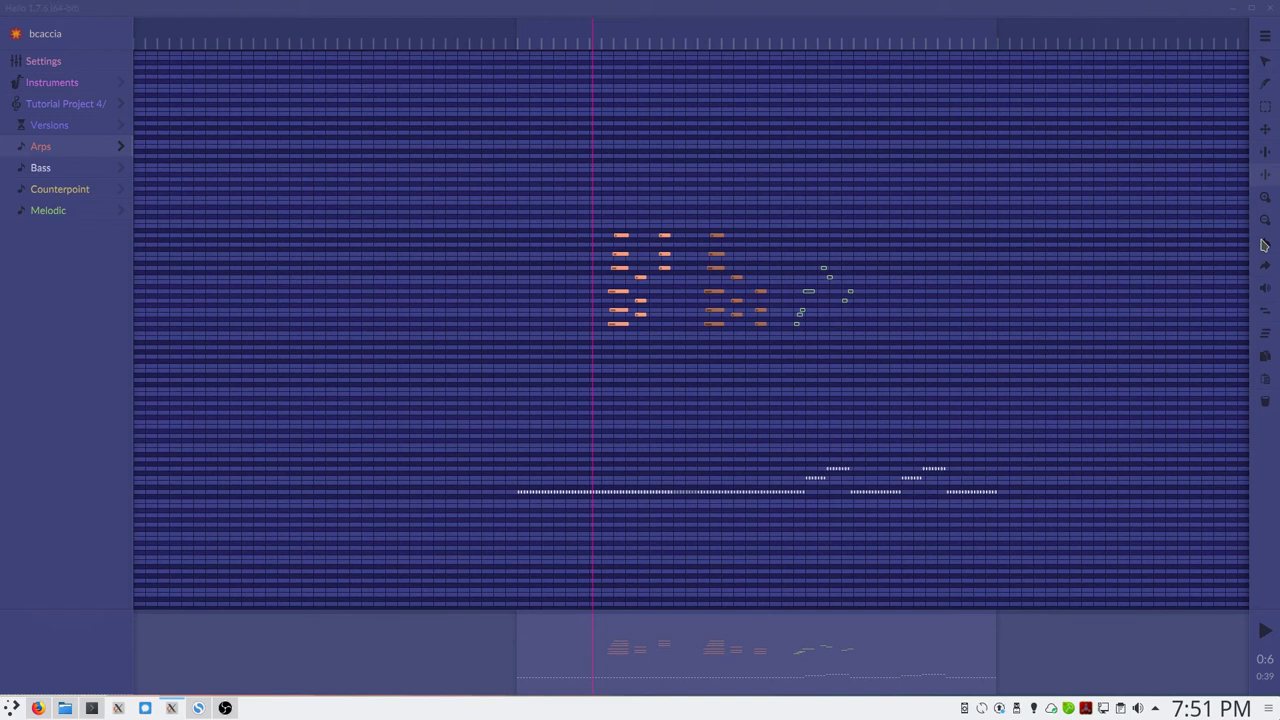
Select the right-hand chord group and reshape its volume with the popup's knobs.
click(1266, 293)
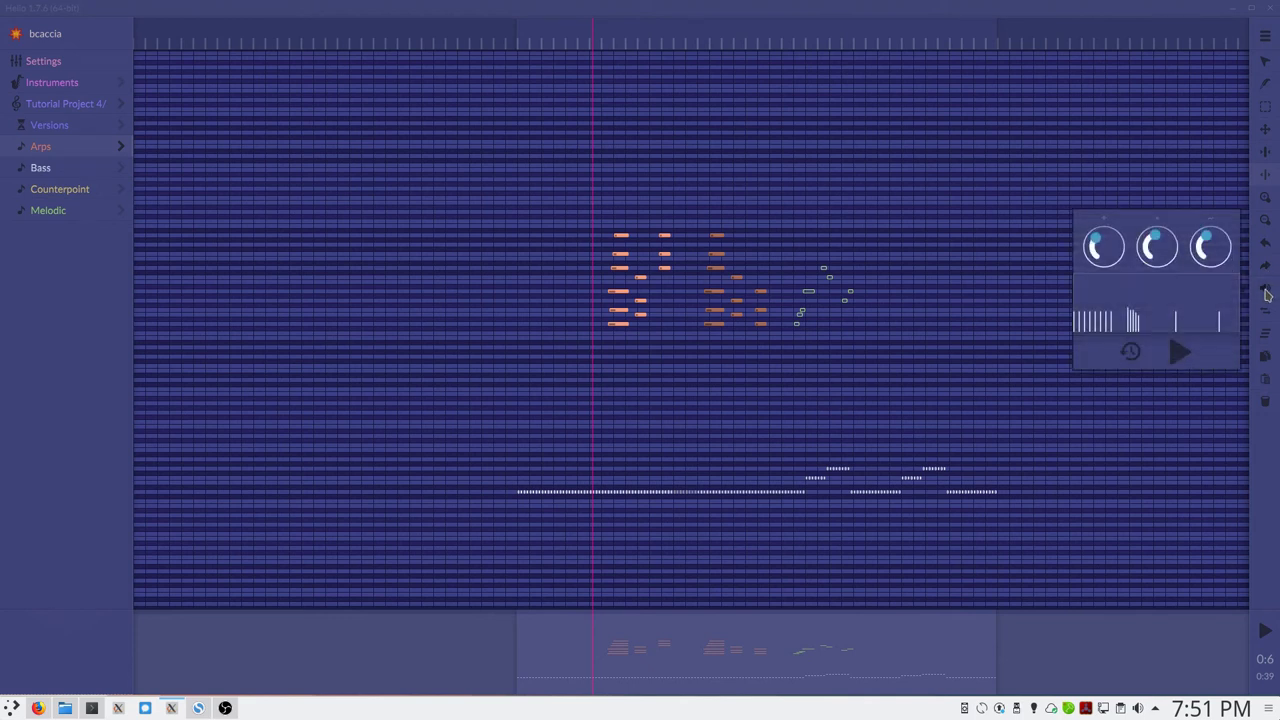
click(1270, 116)
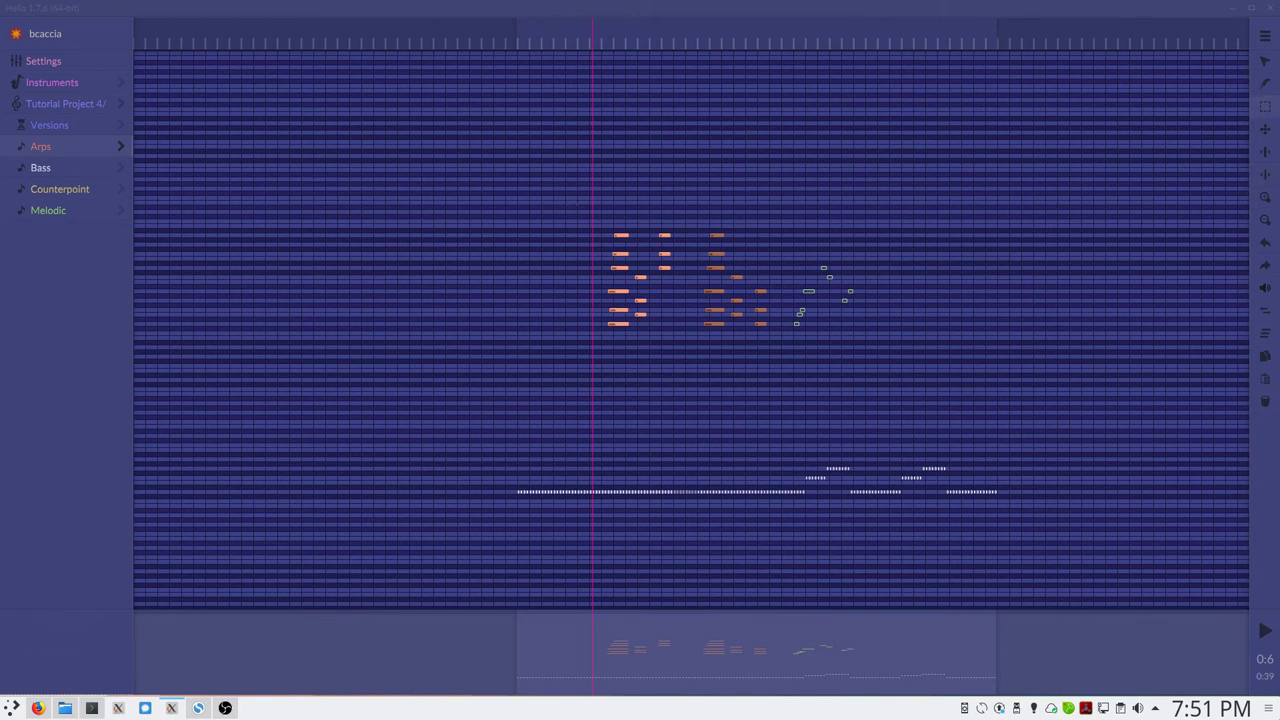
drag(775, 335, 700, 225)
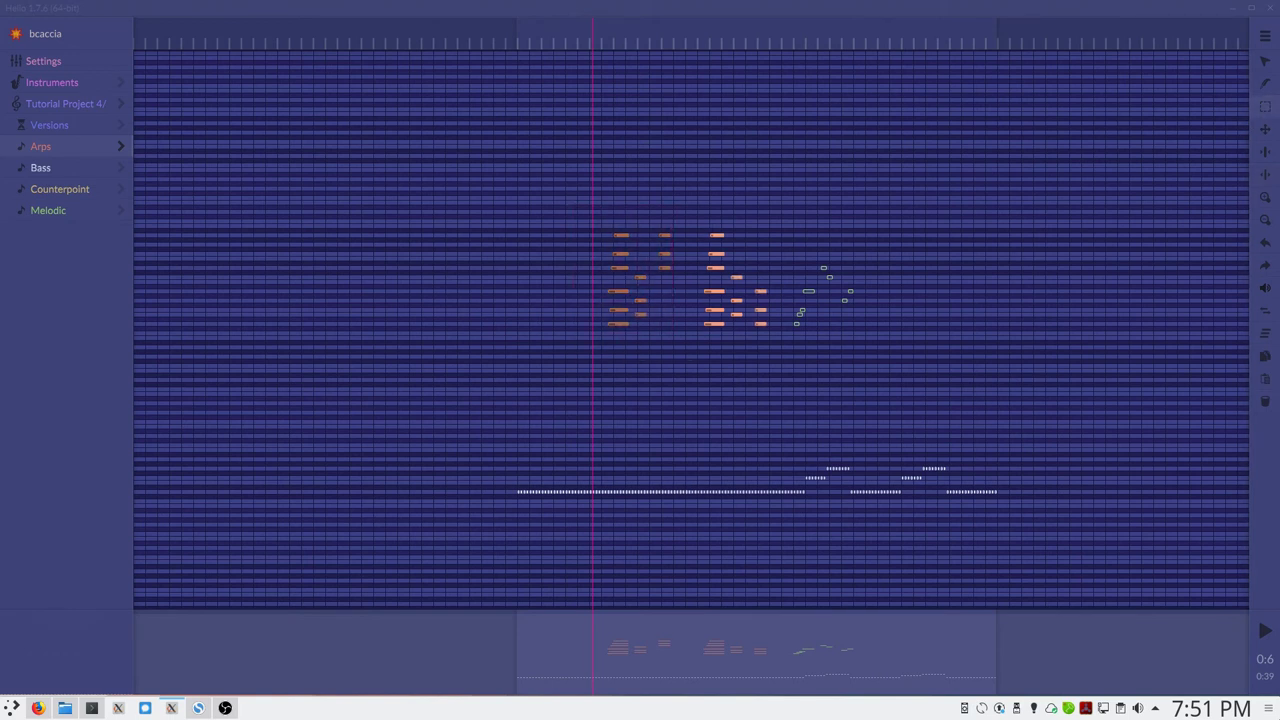
click(1268, 289)
drag(1119, 241, 1088, 172)
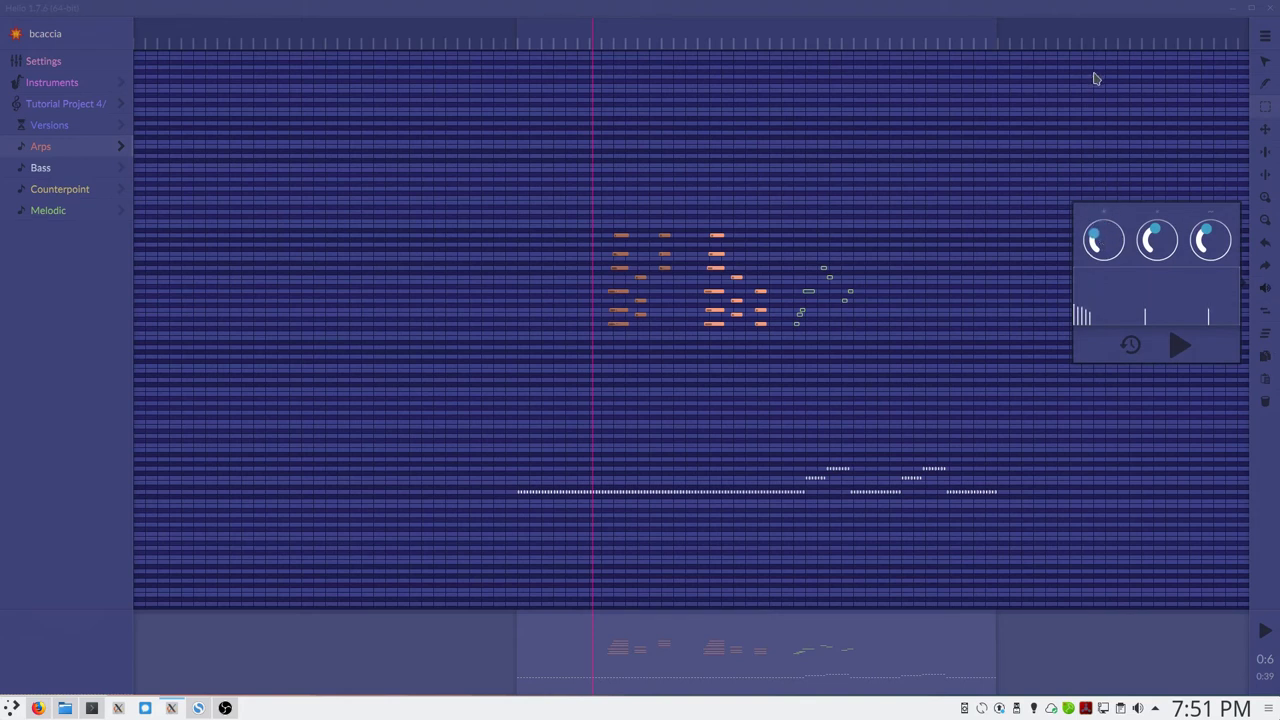
drag(1168, 226, 1108, 350)
drag(1108, 350, 1264, 94)
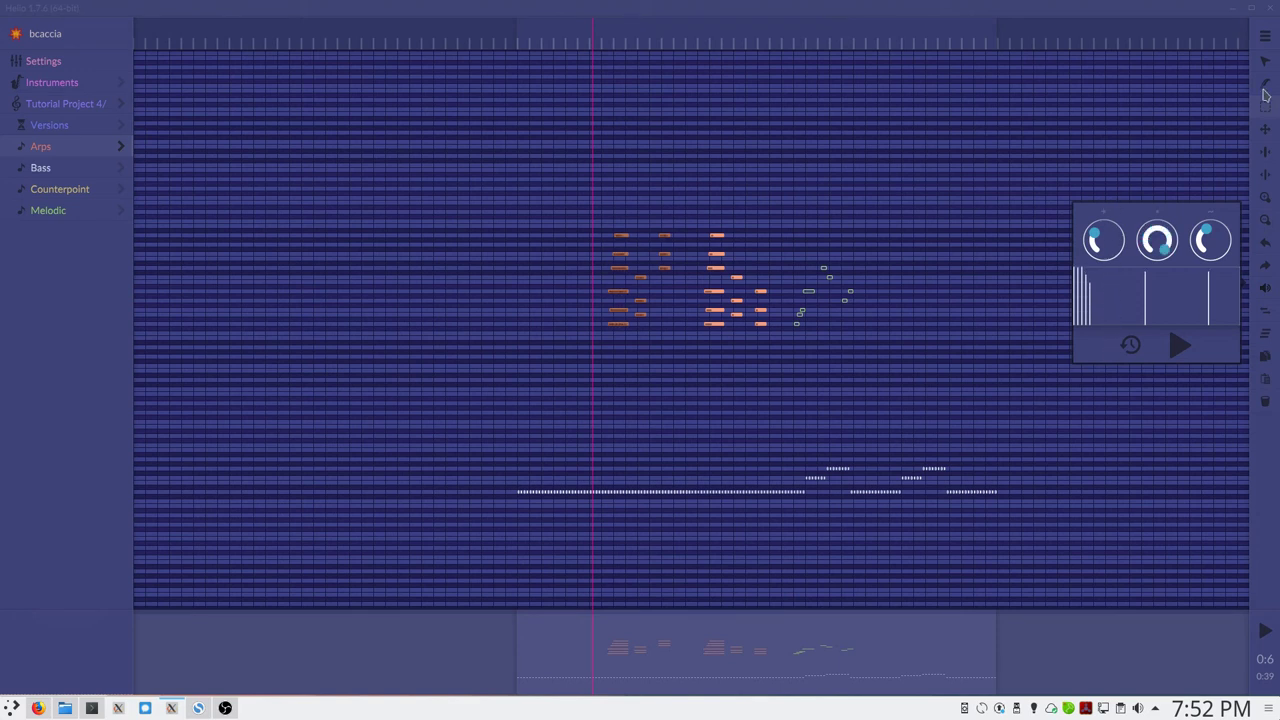
drag(1264, 94, 1278, 120)
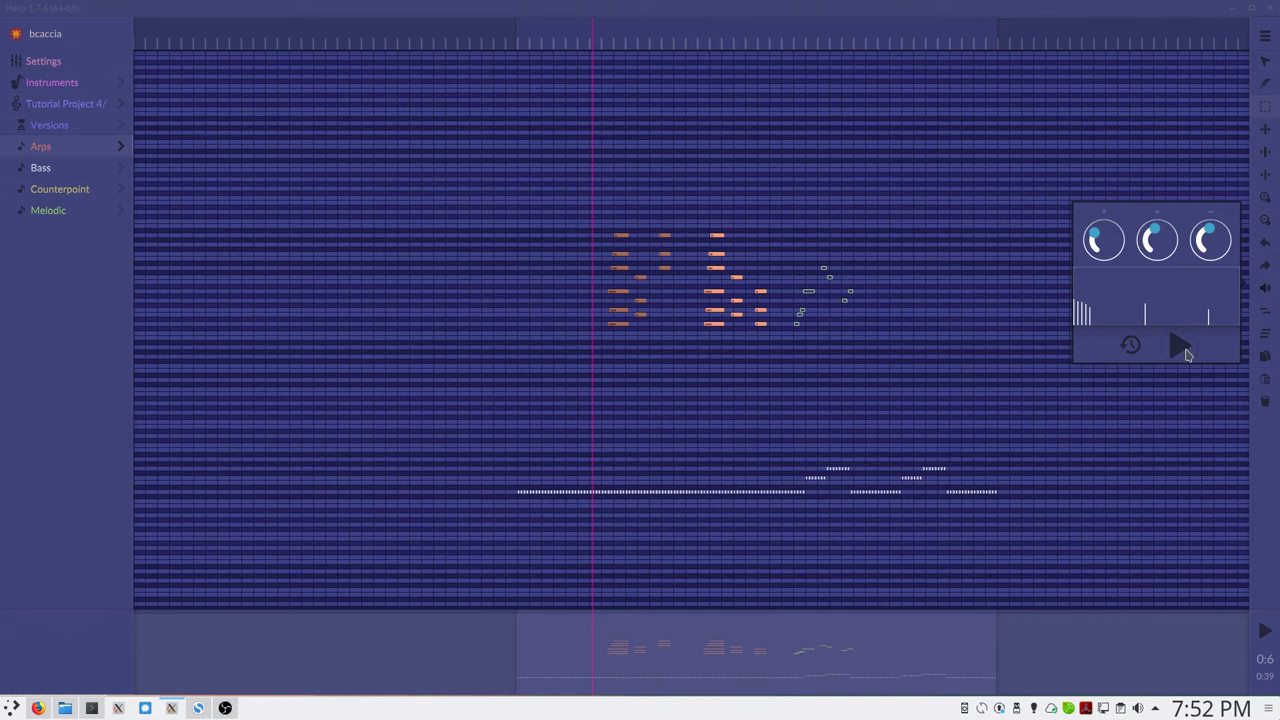
Play the notes back to hear the change, then close the popup and clear the selection.
click(1182, 346)
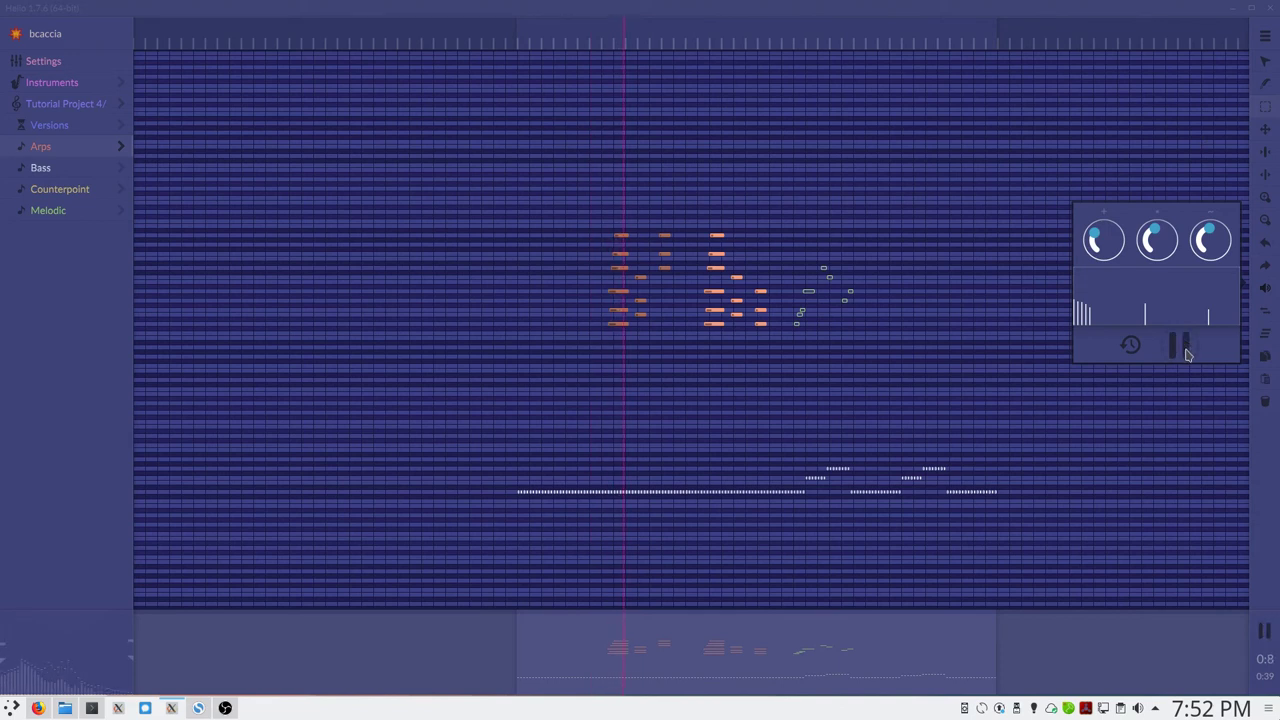
click(1183, 348)
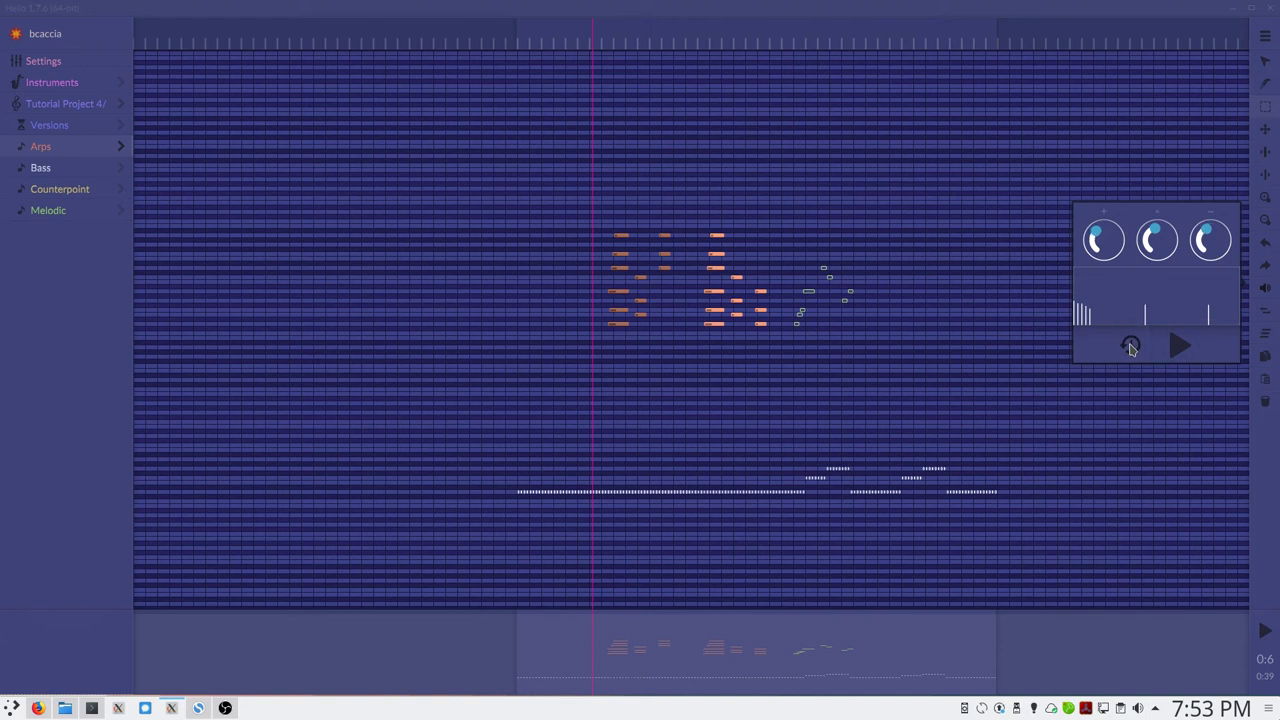
click(1266, 288)
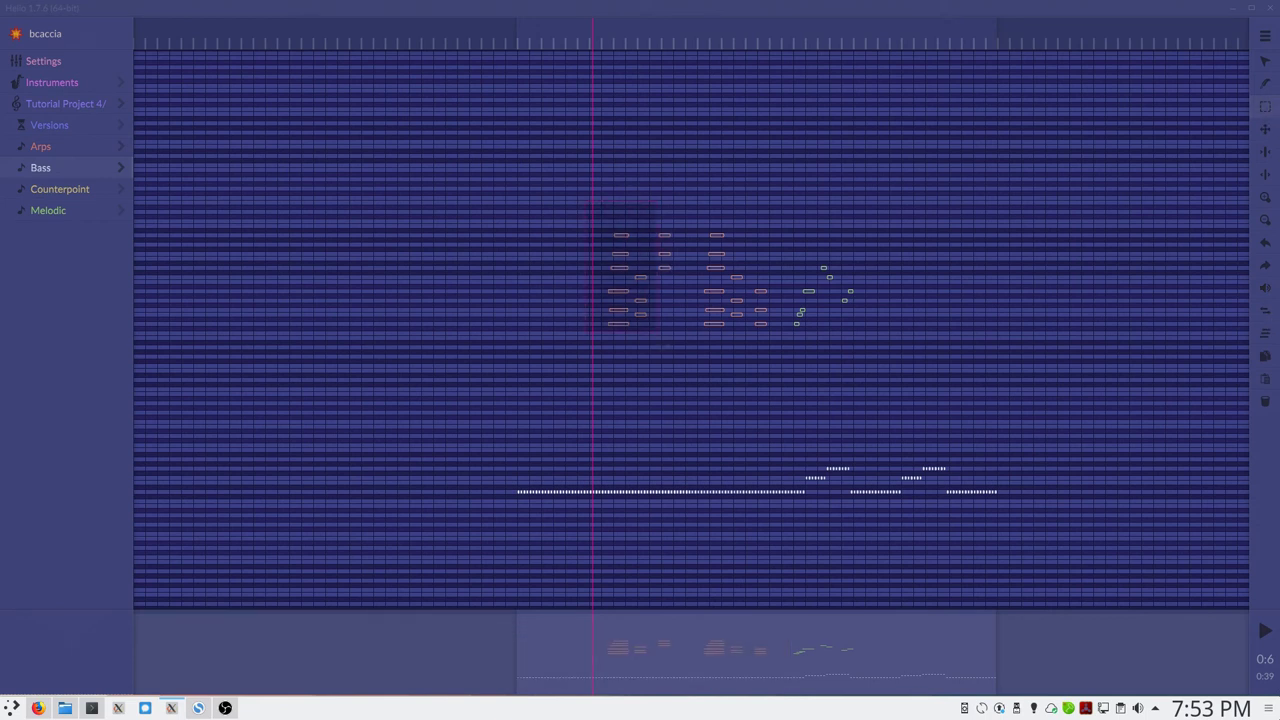
Make Arps active, then pick Bass from the right toolbar's track switcher.
click(35, 147)
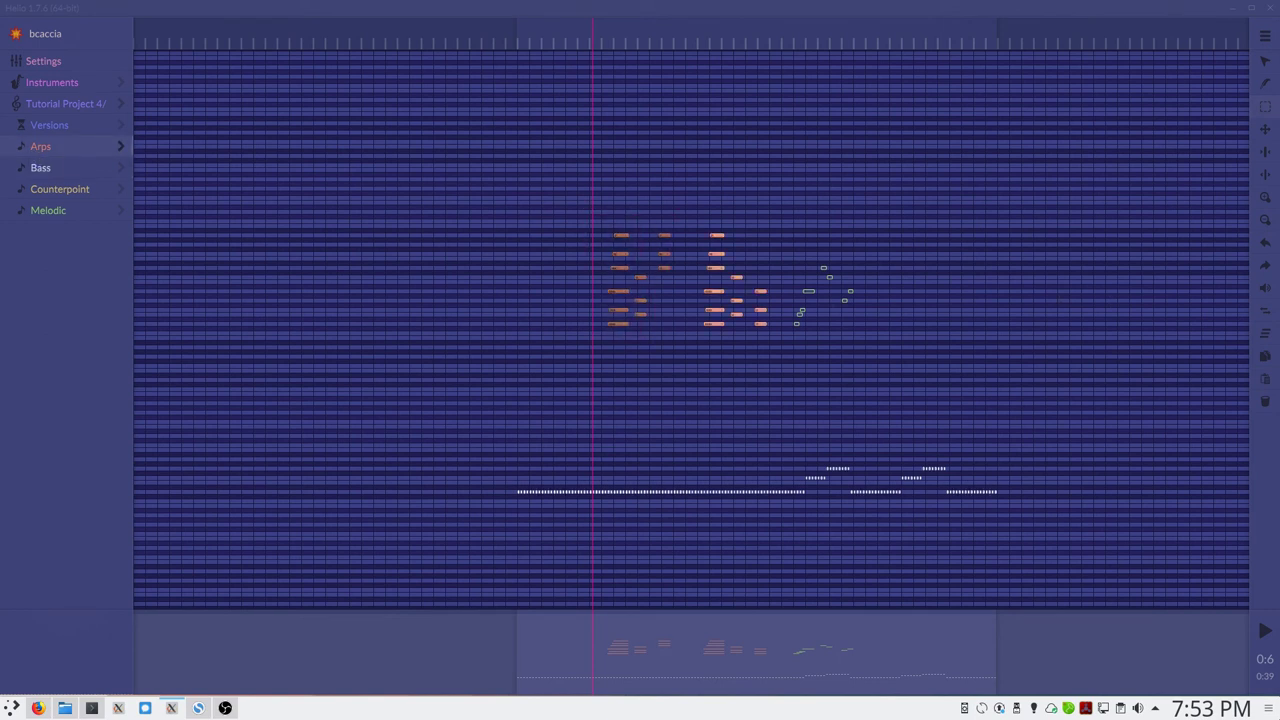
click(1267, 316)
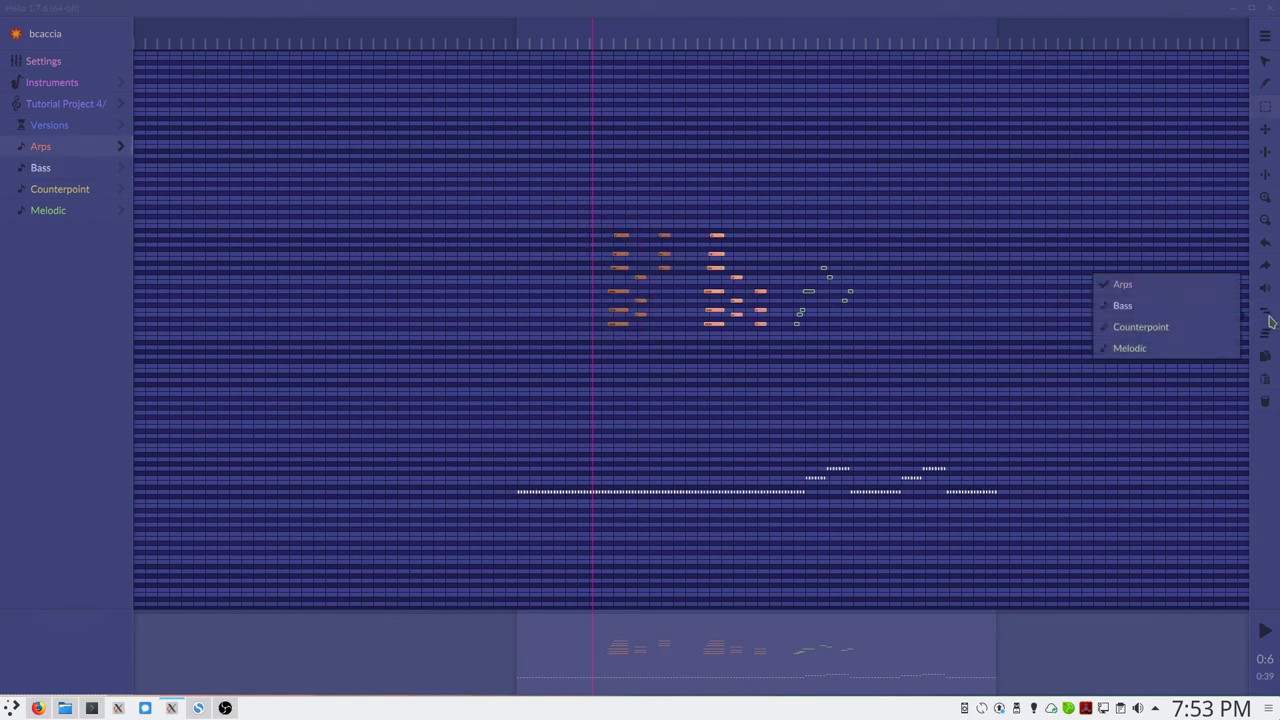
click(1122, 305)
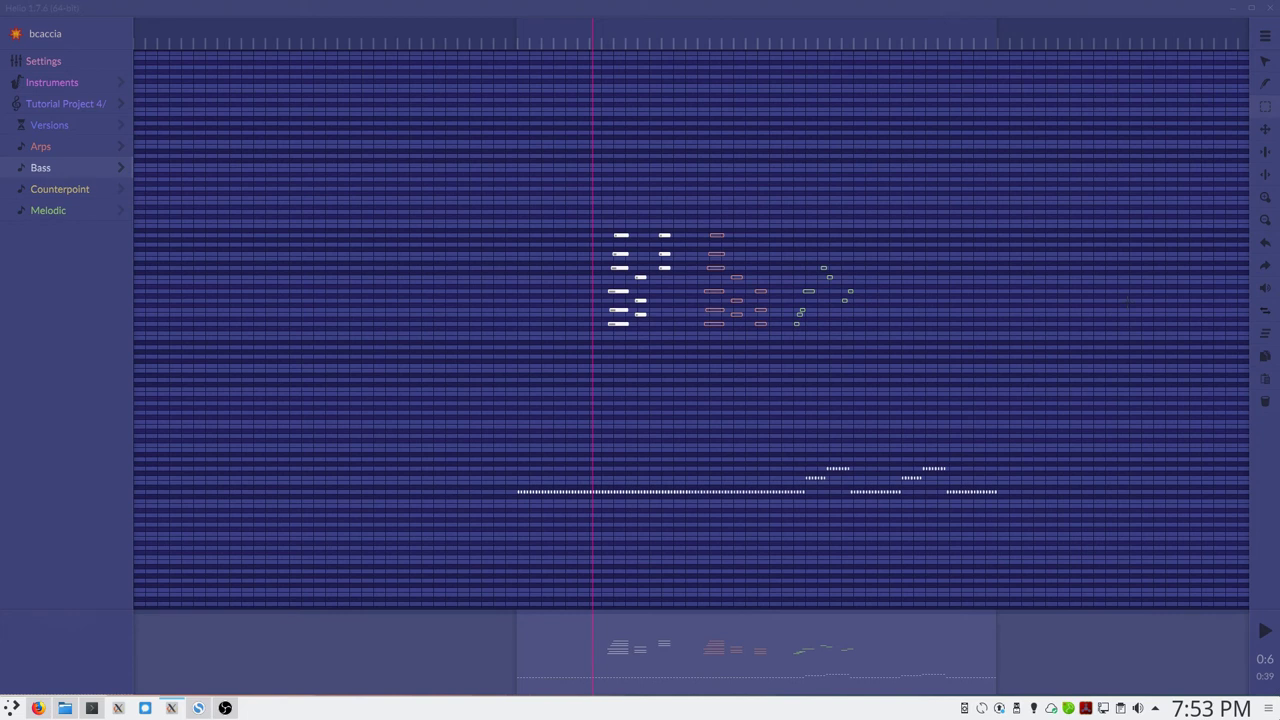
click(1127, 303)
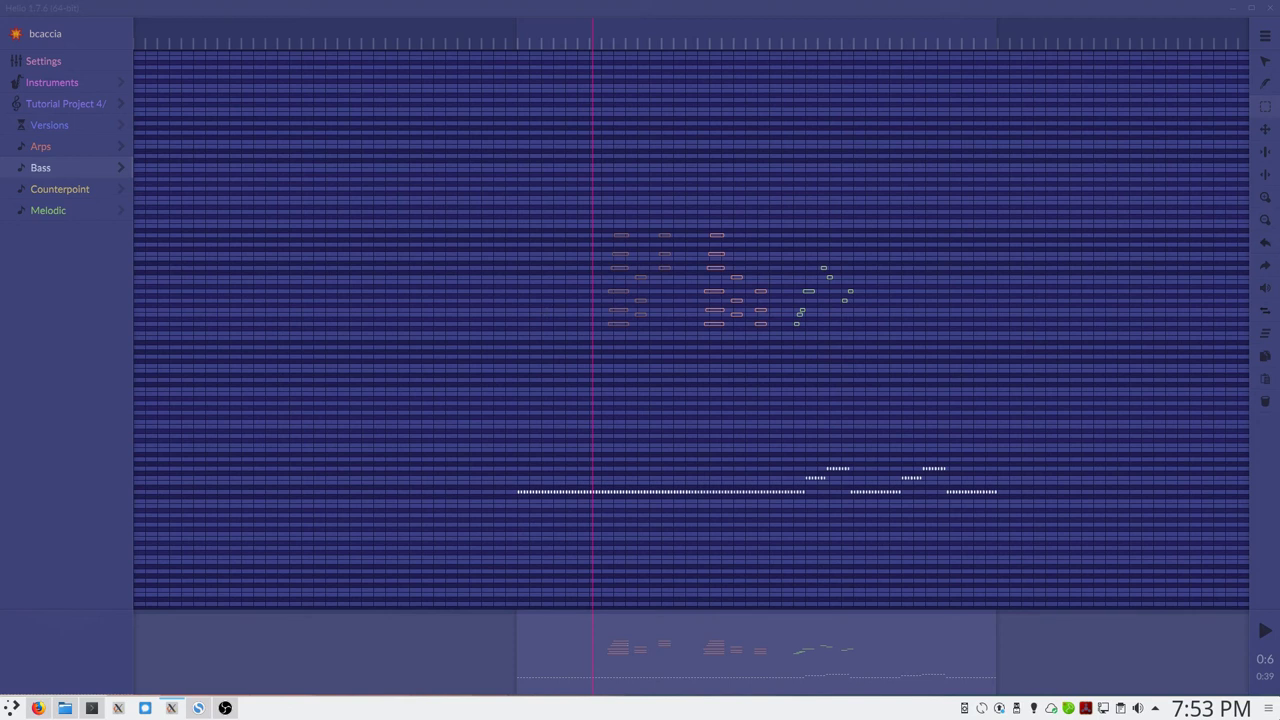
With Arps active, insert a tonic minor chord and move the playhead to it.
click(1266, 341)
scroll(690, 320, up, 2)
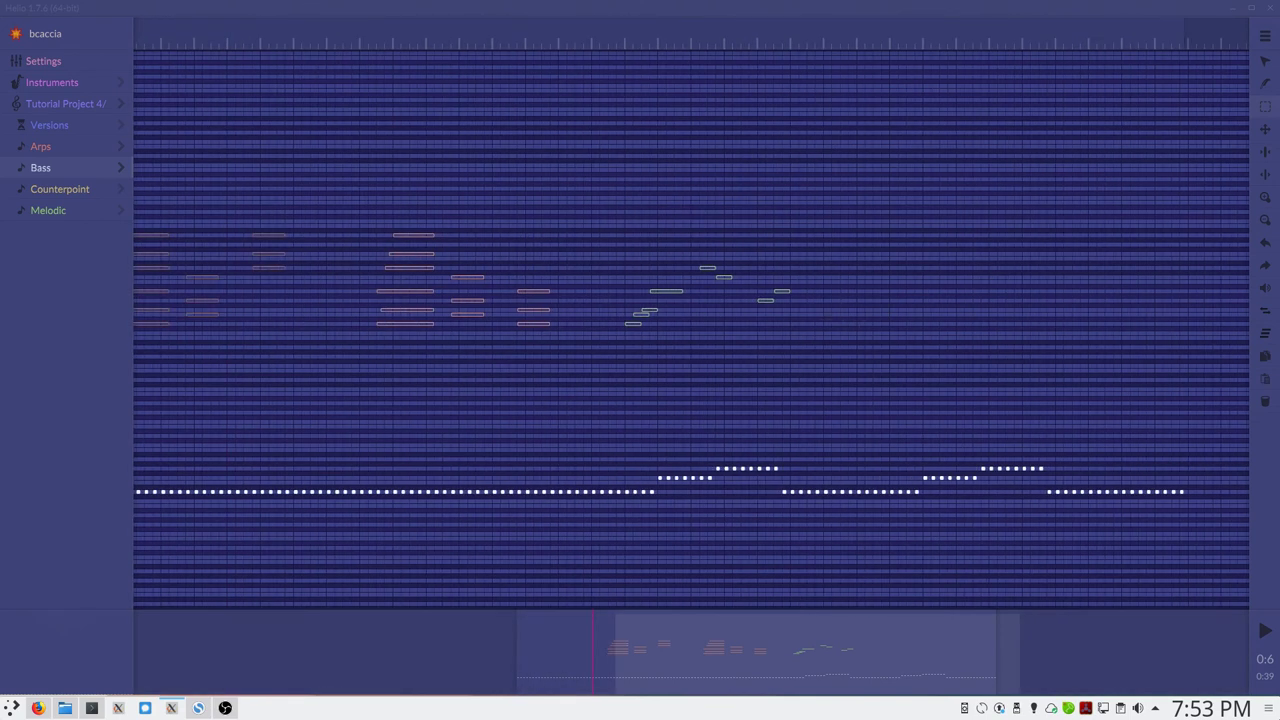
click(66, 152)
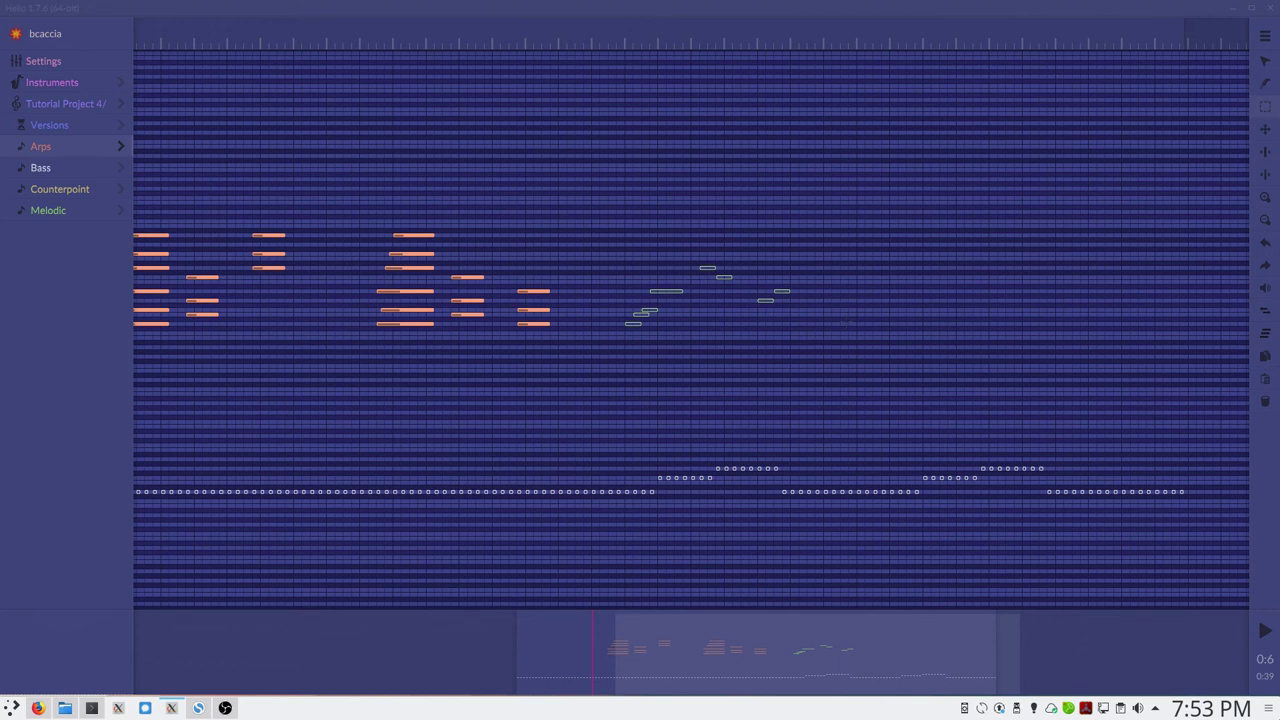
scroll(815, 308, up, 3)
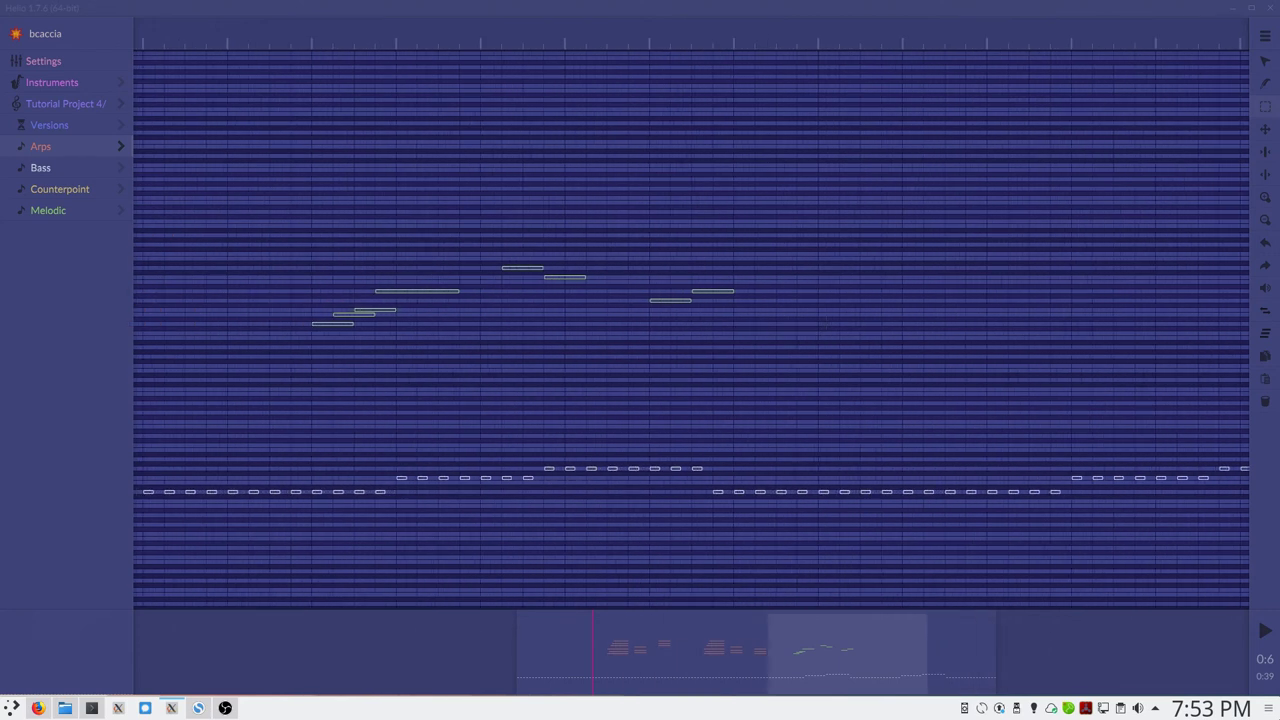
right_click(810, 309)
click(803, 248)
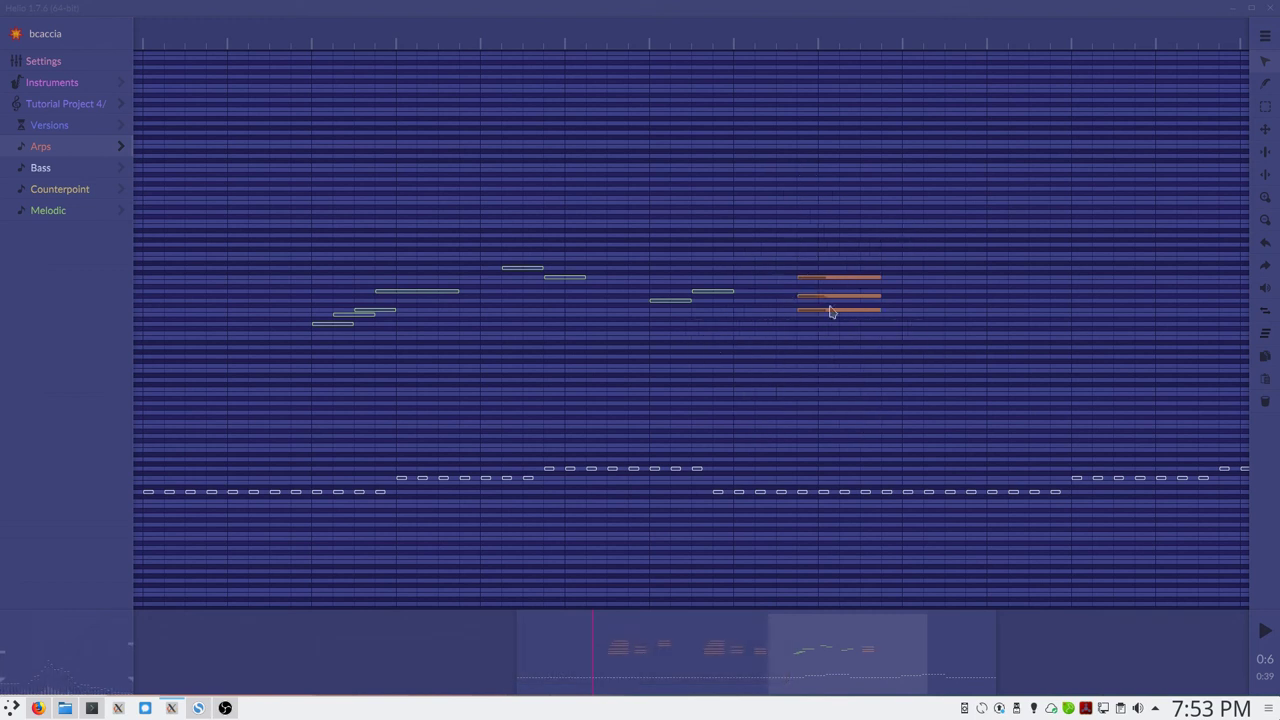
click(791, 47)
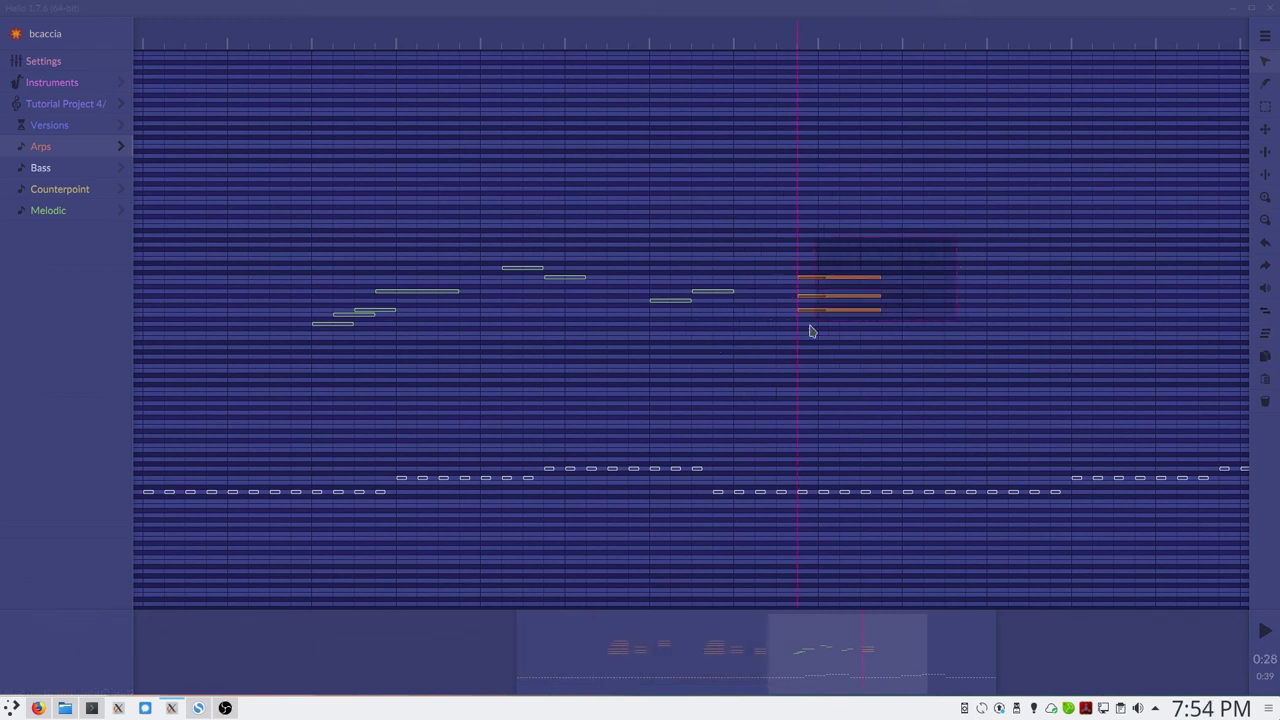
Audition Arpeggio 1 through Arpeggio 5 patterns on the chord during playback.
click(1266, 338)
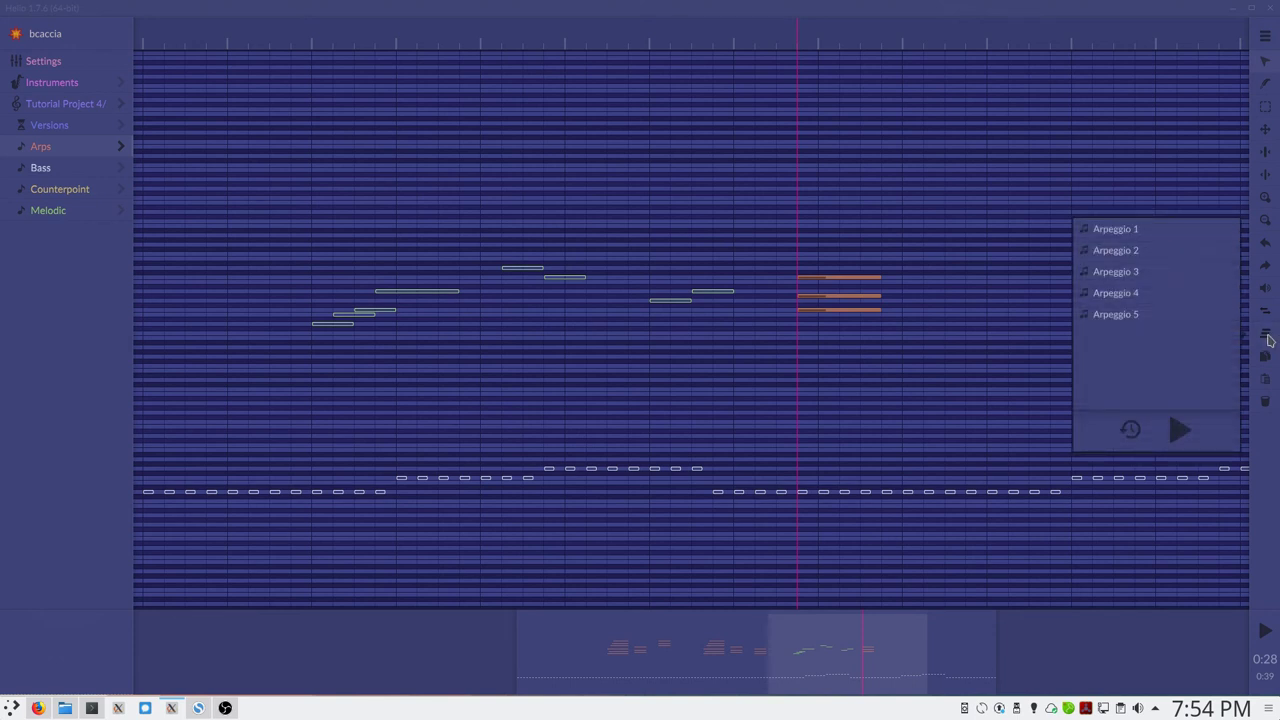
click(1113, 230)
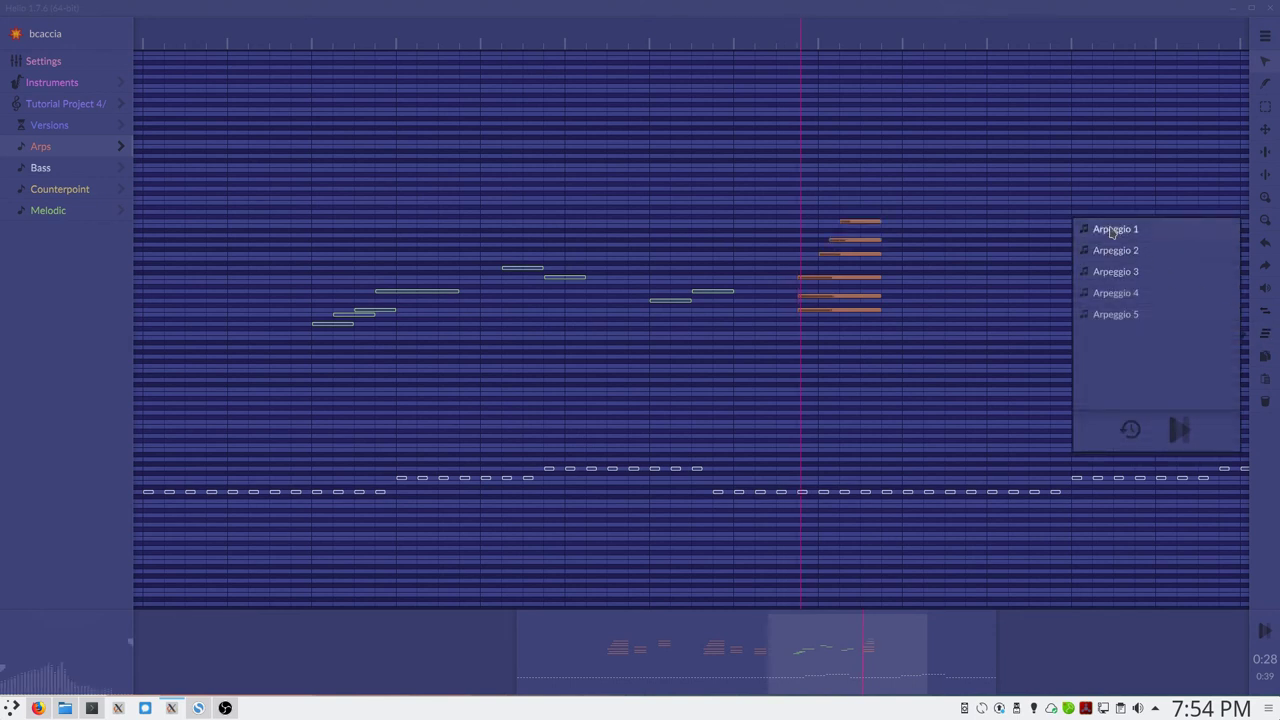
click(1108, 250)
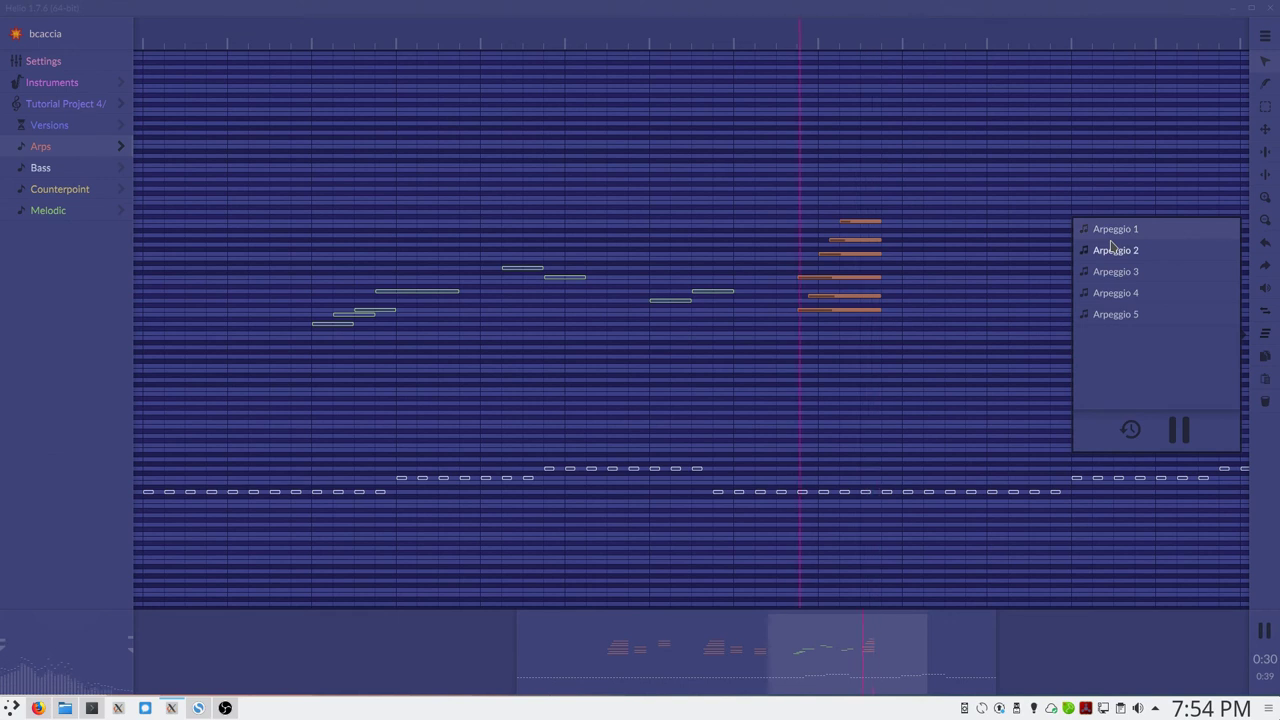
click(1184, 434)
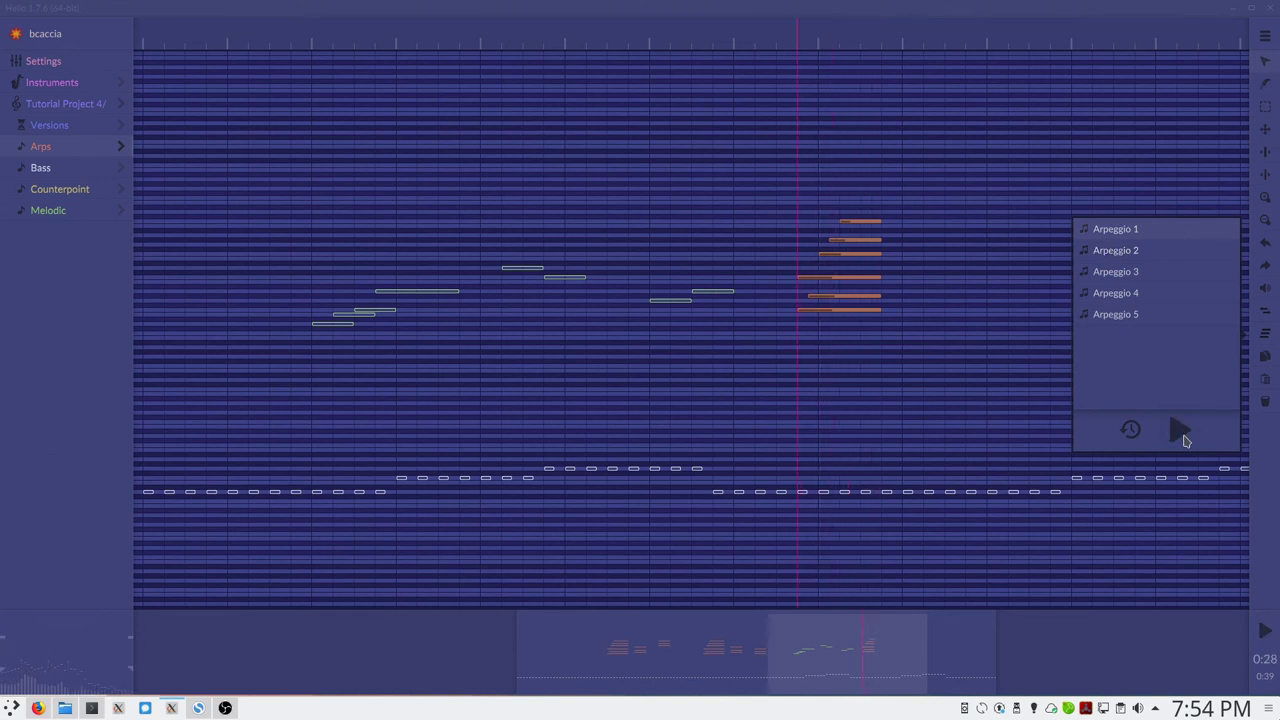
key(space)
click(1114, 274)
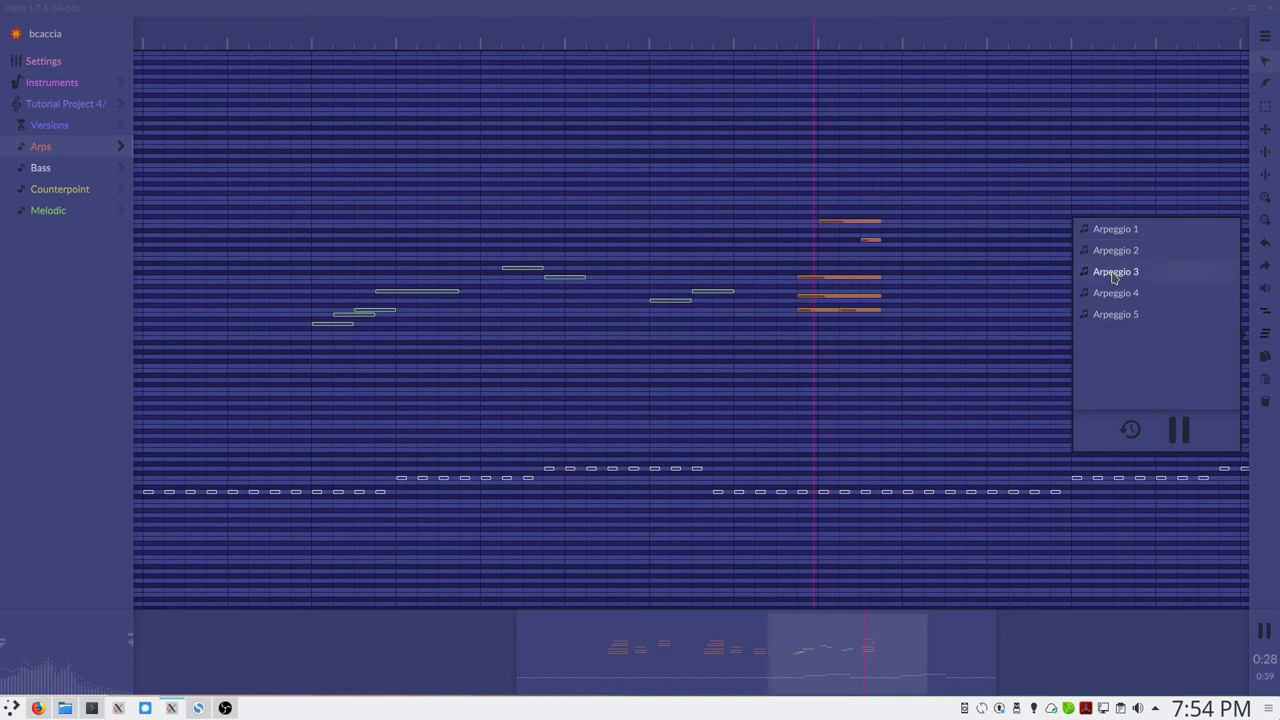
click(1112, 292)
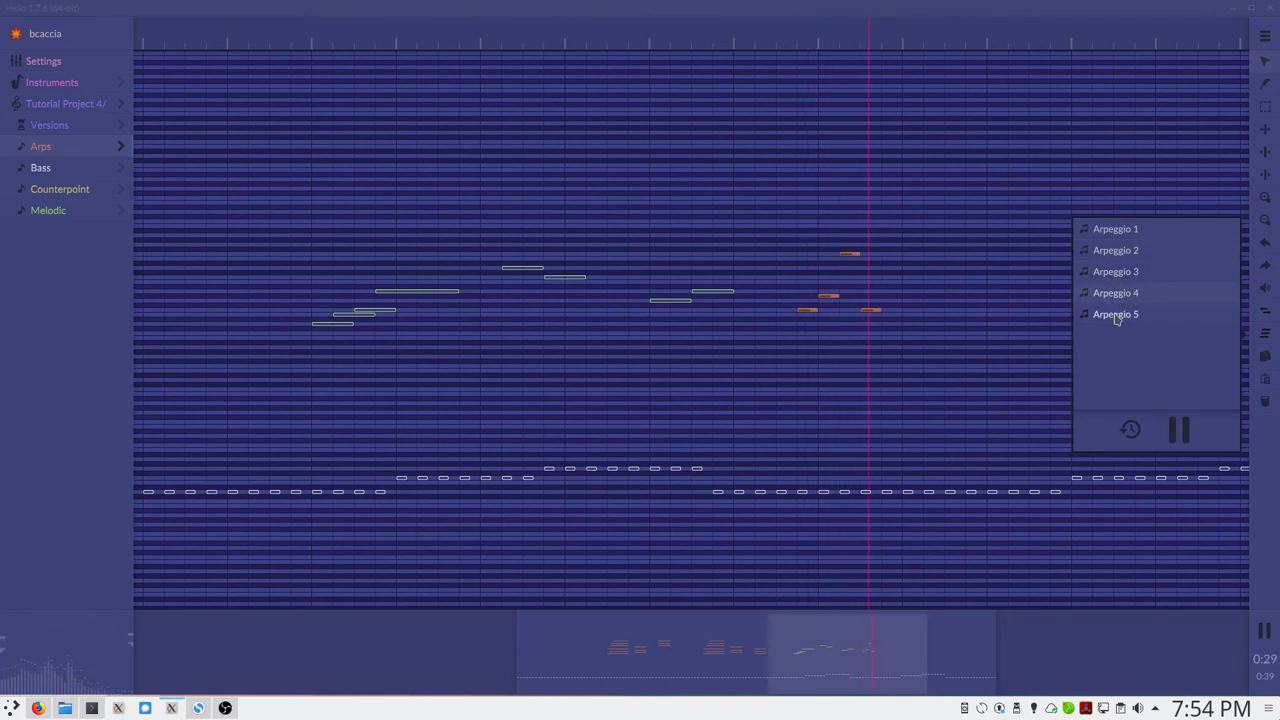
click(1116, 316)
Stop playback, reset the chord to three plain held notes, and delete it.
click(1178, 430)
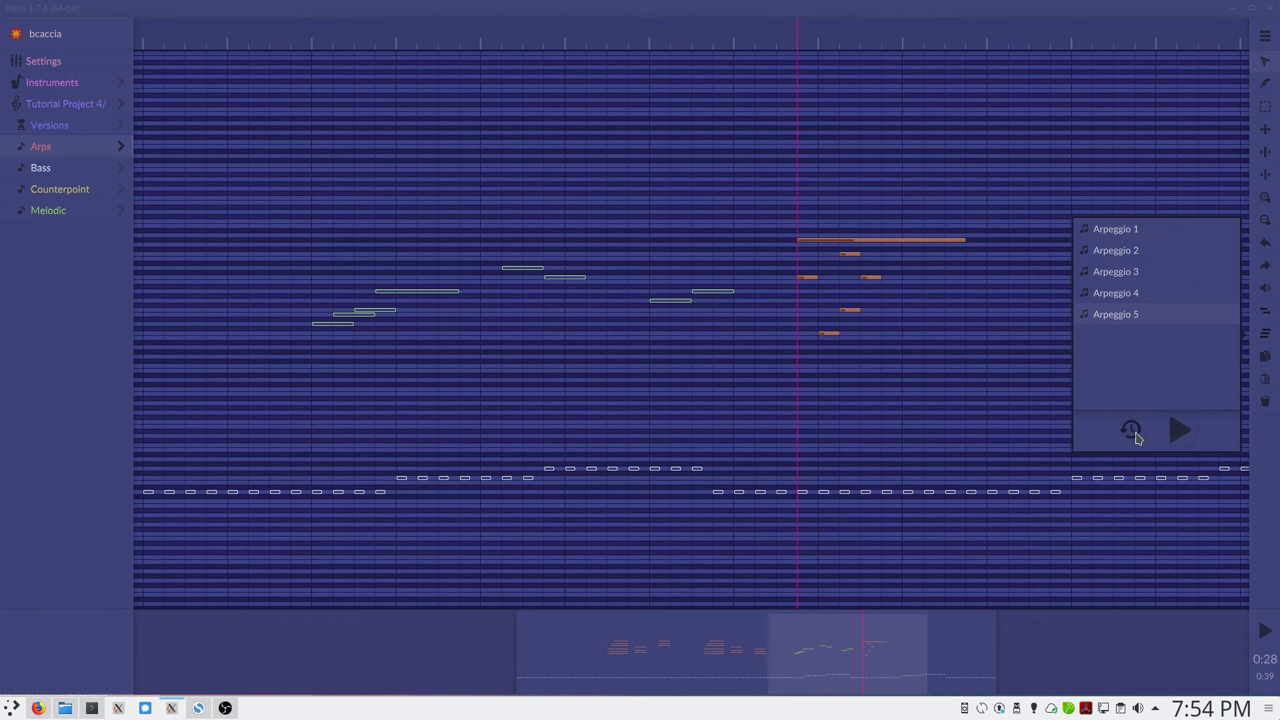
click(1133, 432)
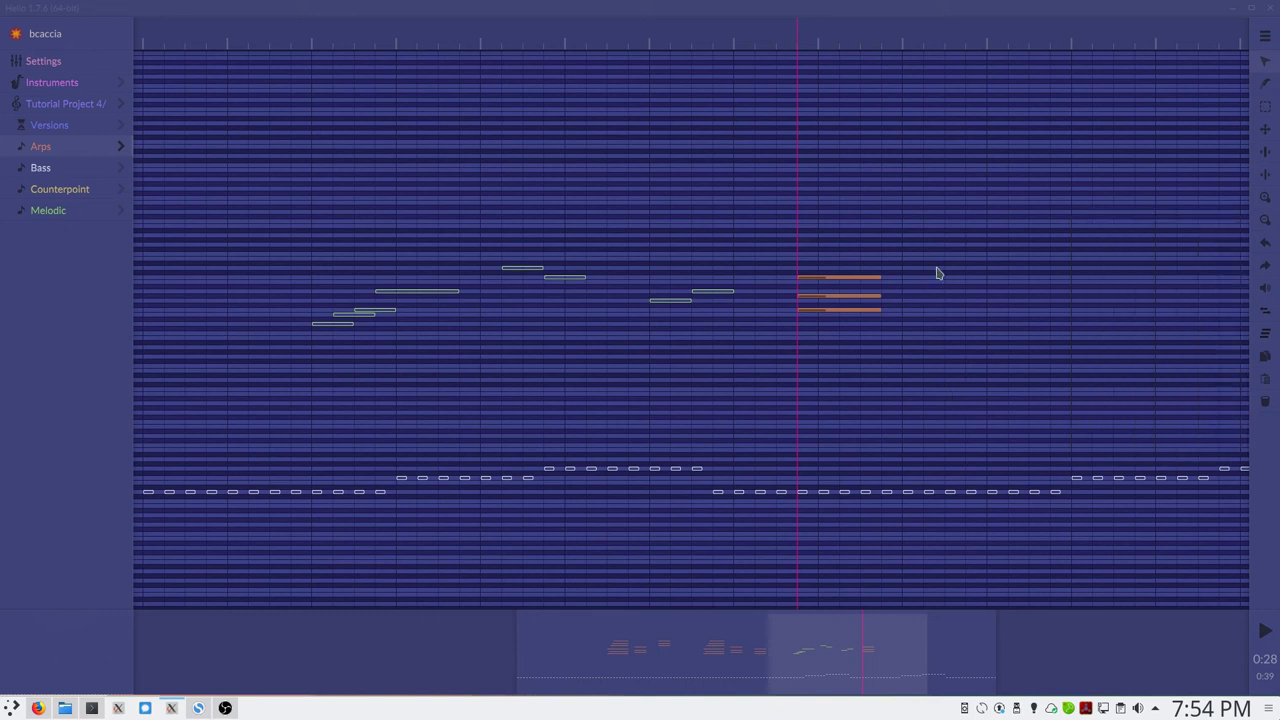
key(Delete)
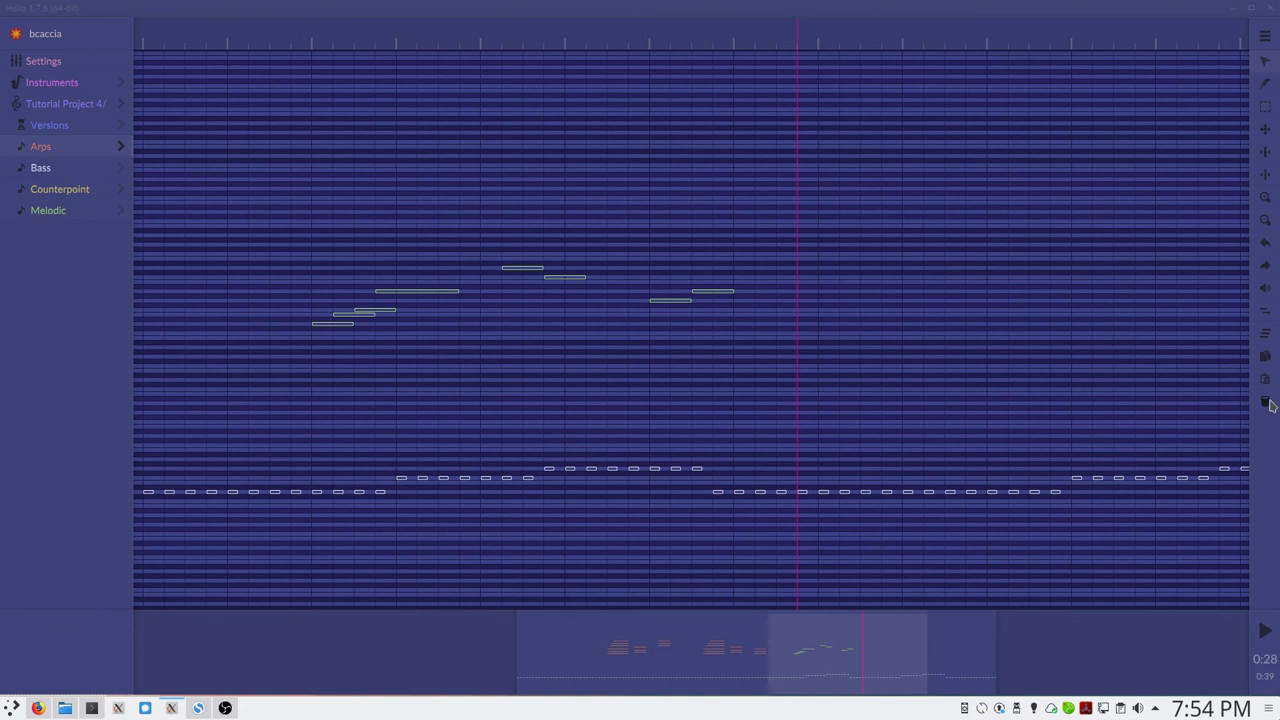
Zoom out, delete the later orange Arps note group with the trash tool, then undo.
drag(766, 250, 631, 337)
scroll(322, 278, down, 3)
drag(466, 229, 295, 330)
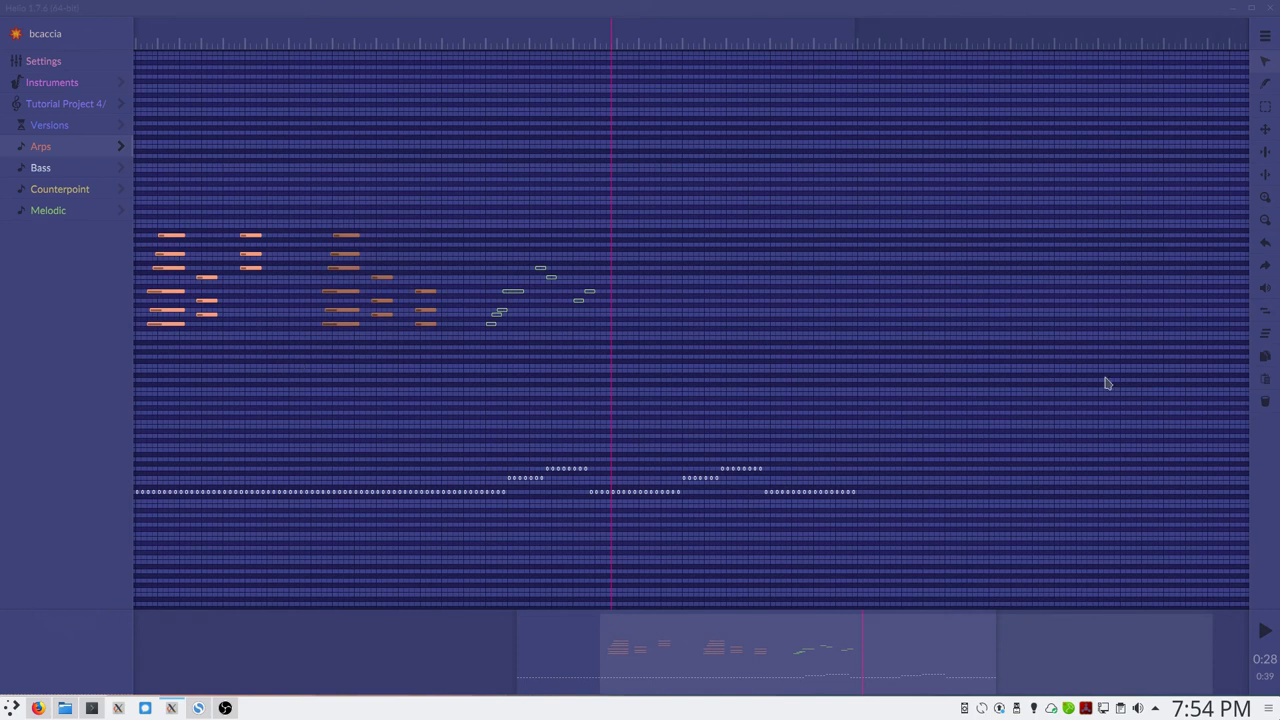
click(1266, 403)
key(ctrl+z)
Reselect the later orange Arps group, delete it with the Delete key, and restore it with Ctrl+Z.
drag(452, 226, 283, 354)
key(Delete)
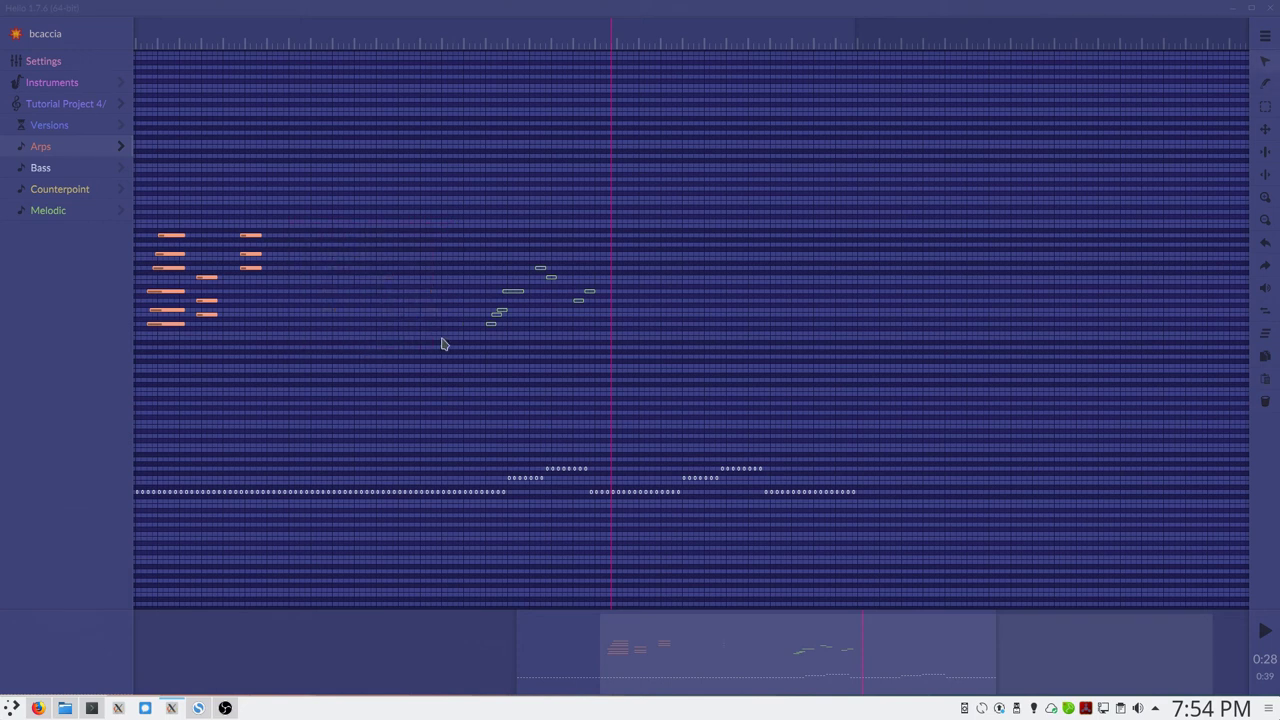
key(ctrl+z)
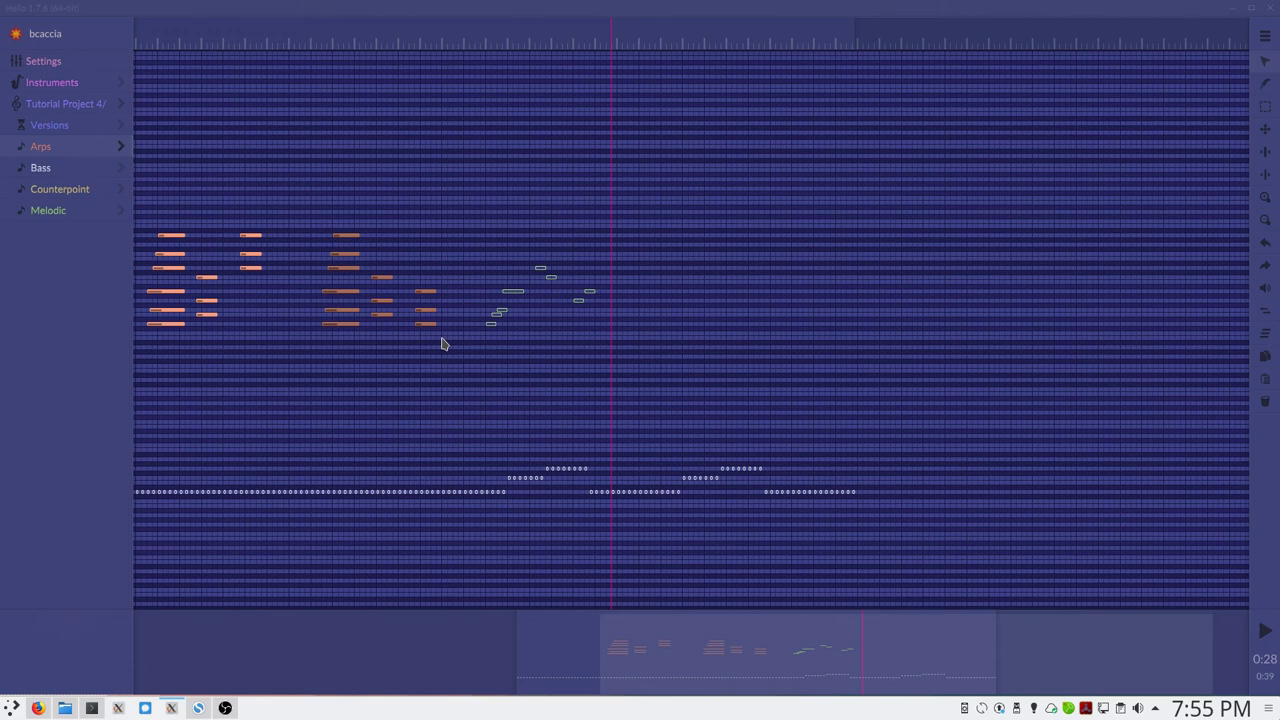
scroll(443, 343, left, 5)
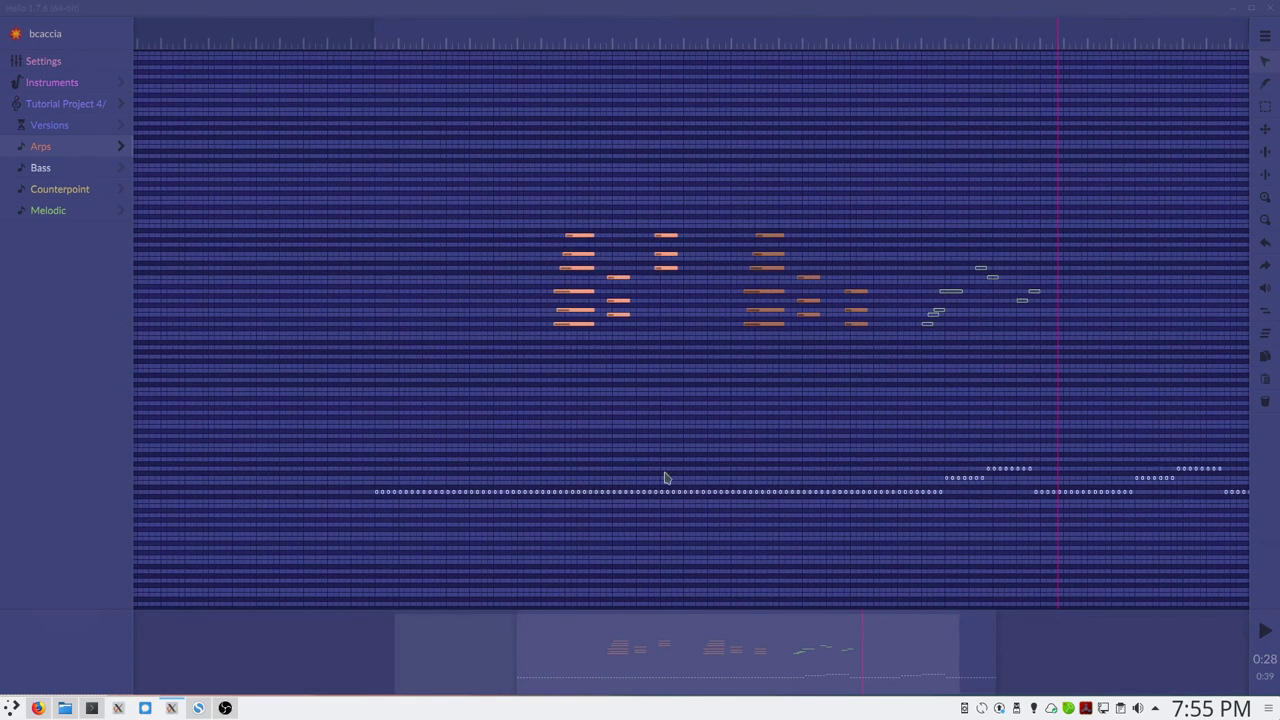
Make the Melodic track active for editing and zoom in around the playhead.
scroll(712, 647, down, 3)
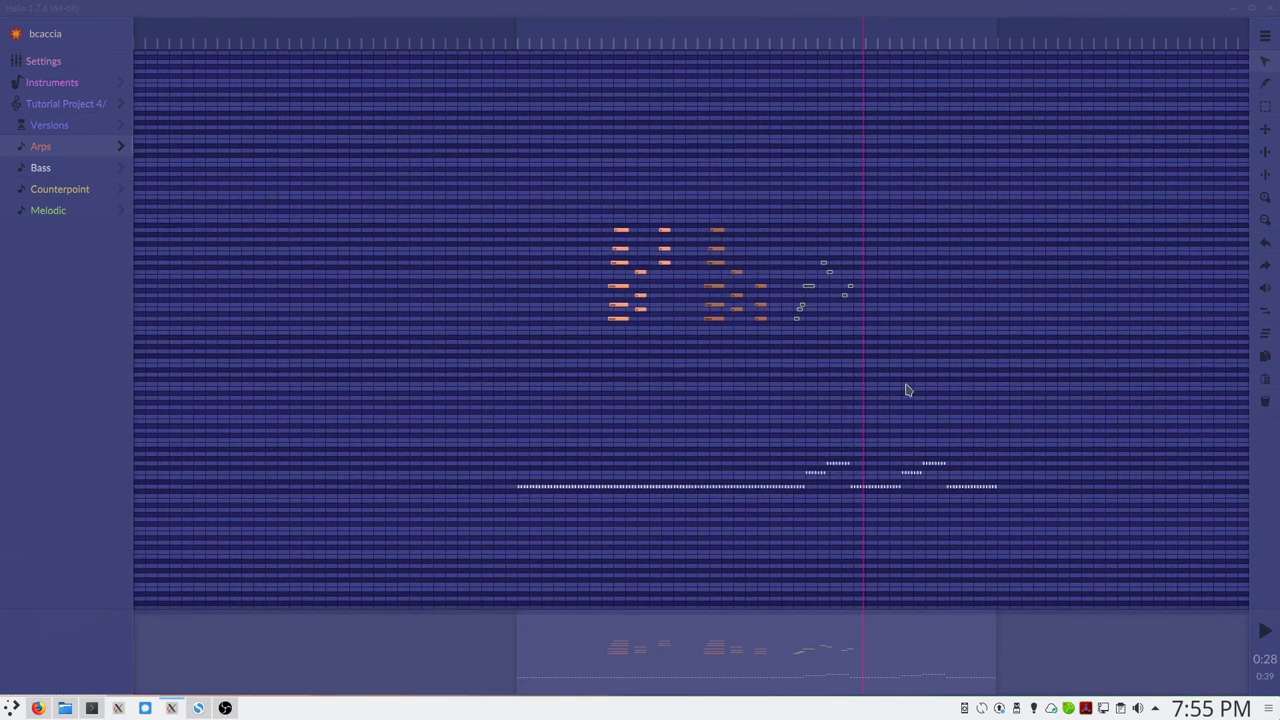
scroll(906, 390, up, 4)
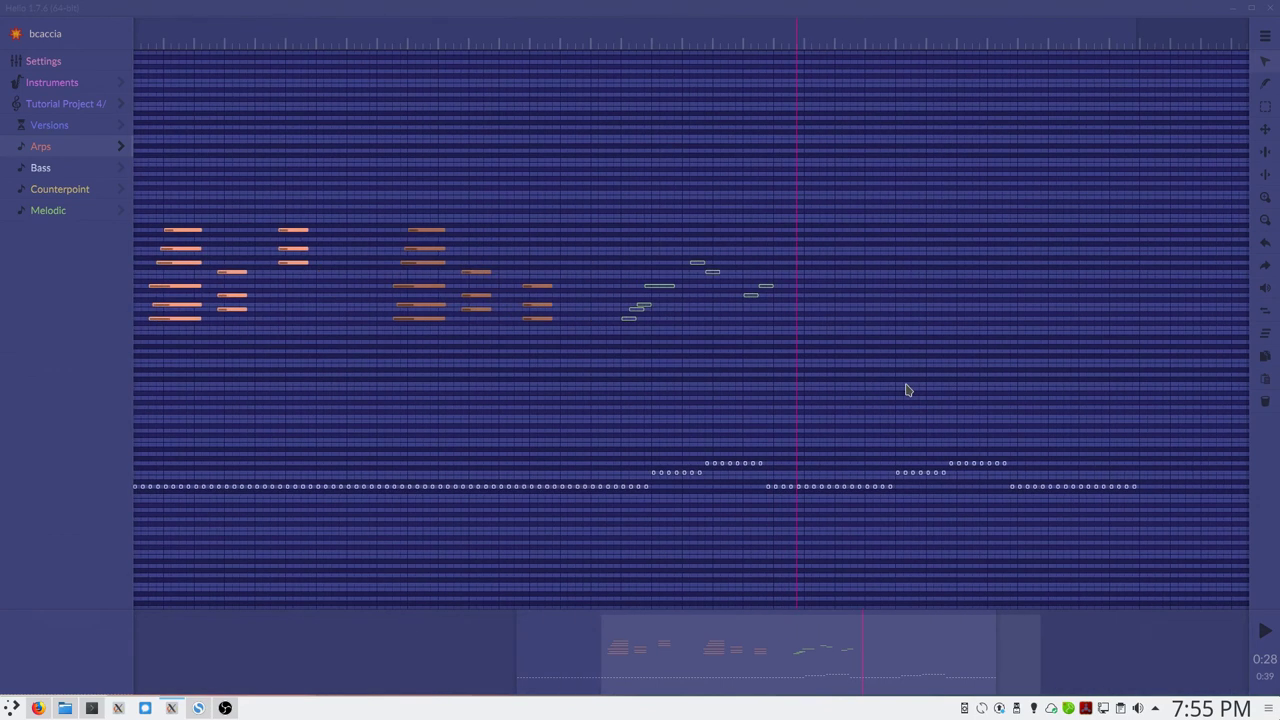
click(50, 212)
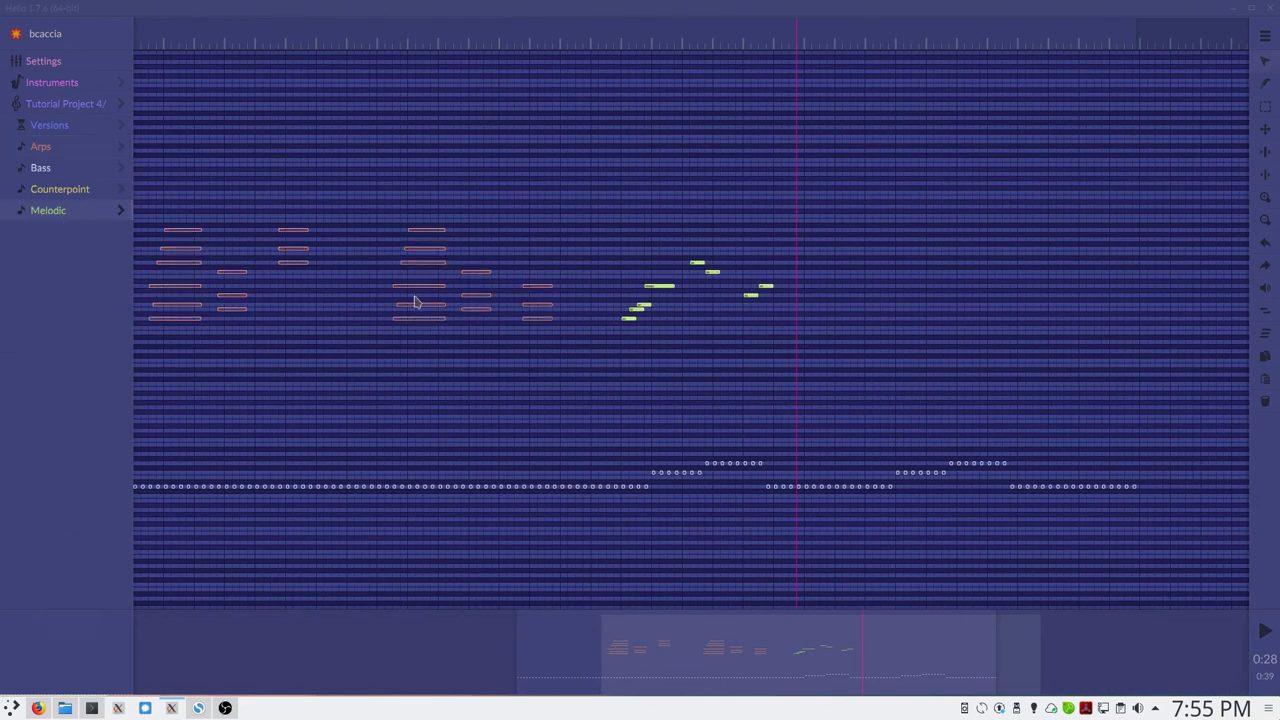
scroll(891, 317, up, 4)
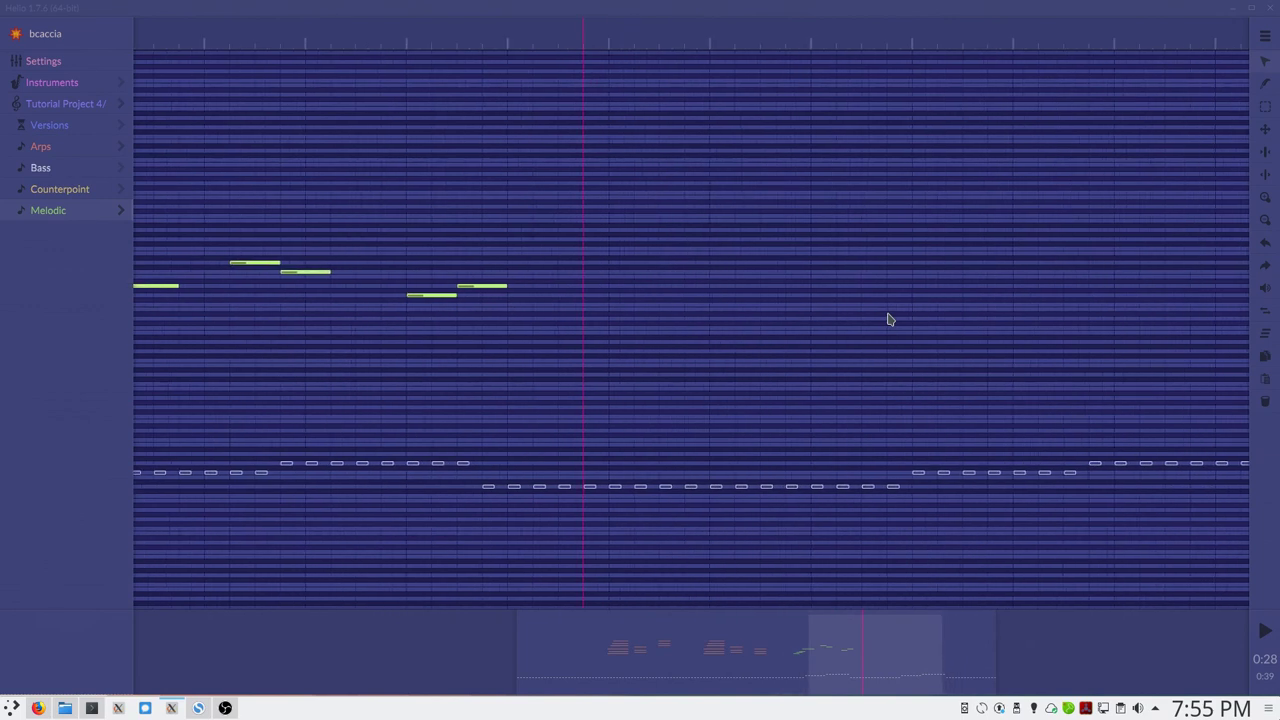
Open the chord palette at the playhead, audition root notes, then dismiss it without adding a chord.
click(592, 294)
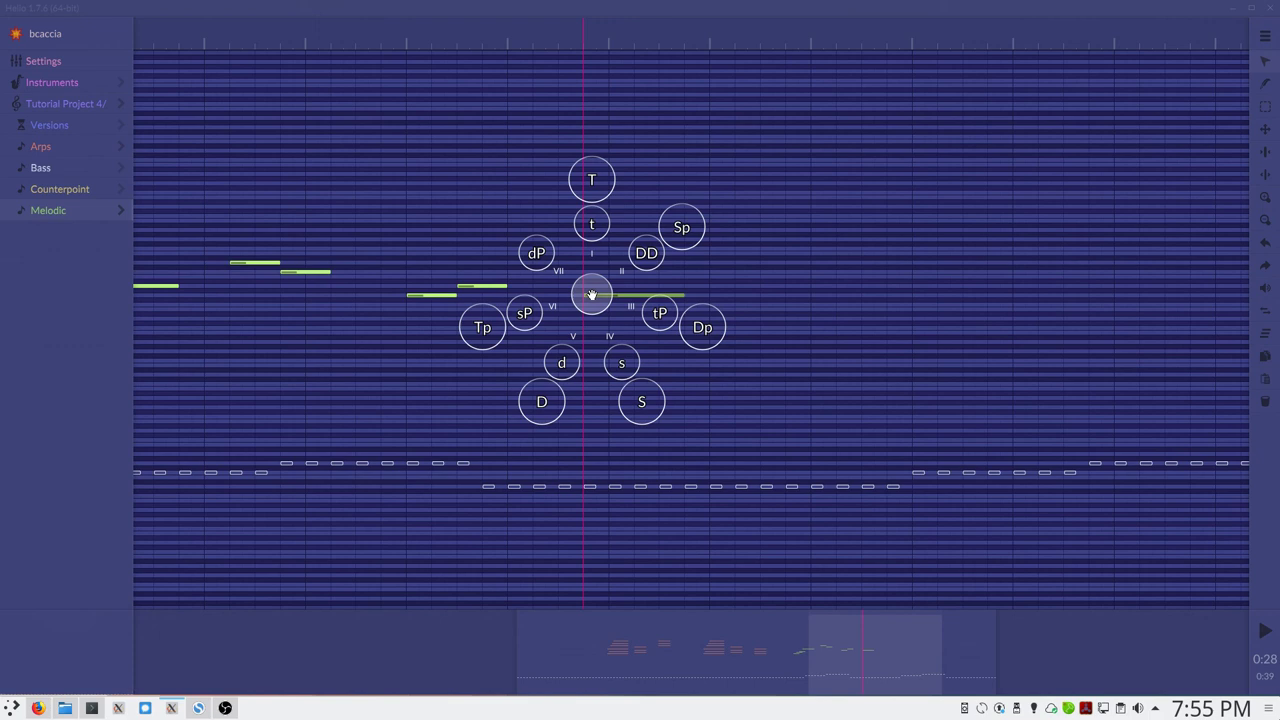
mouse_move(591, 295)
mouse_down()
mouse_move(591, 214)
mouse_move(596, 336)
mouse_move(589, 240)
mouse_move(583, 280)
mouse_up()
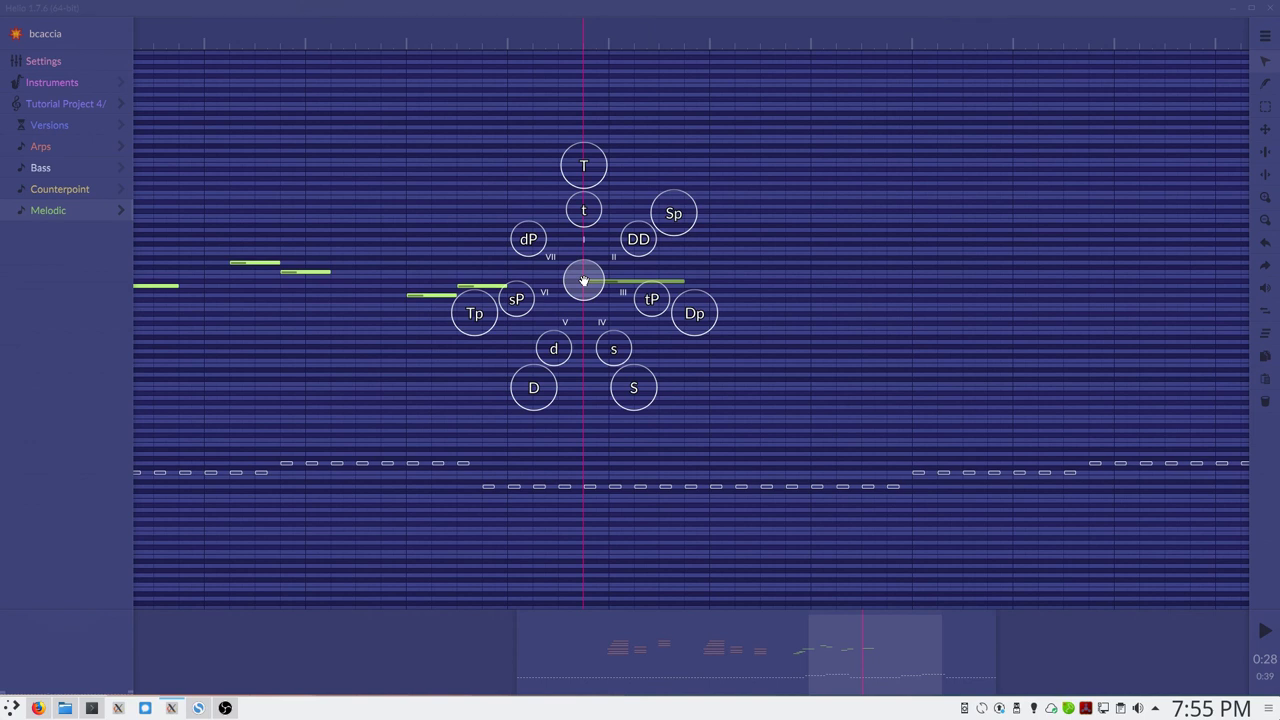
drag(583, 280, 591, 284)
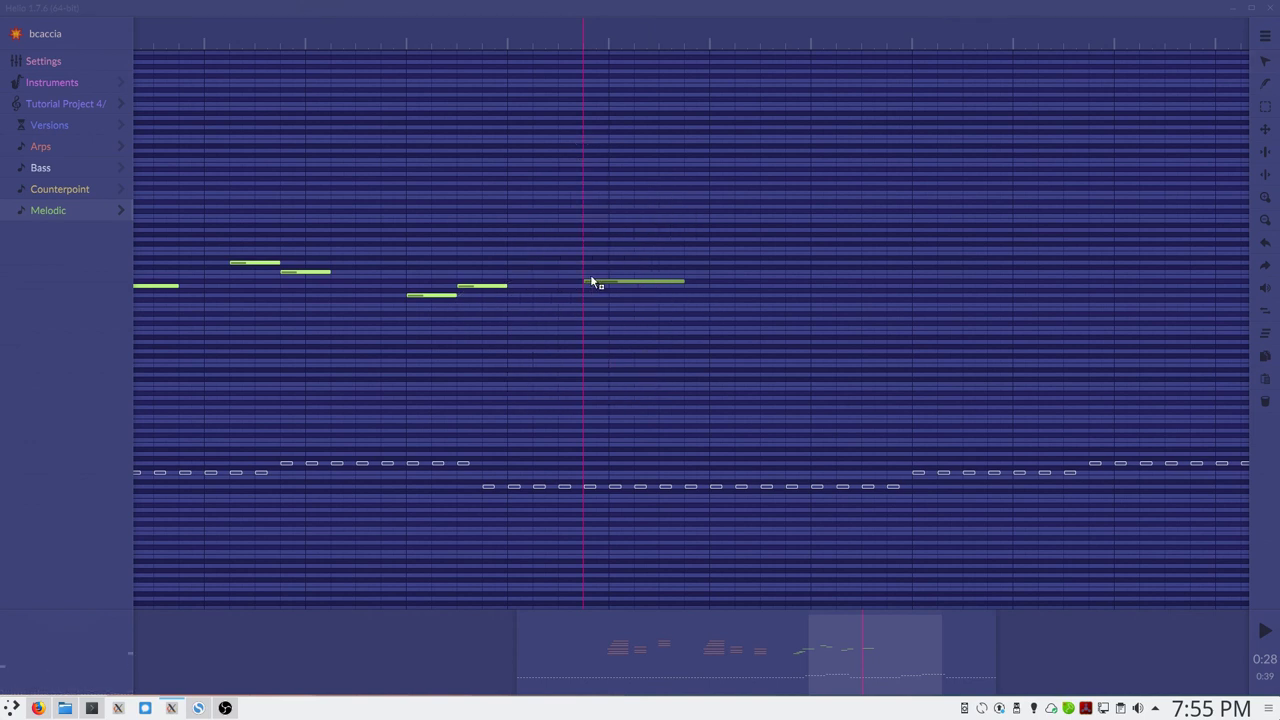
right_click(591, 284)
Add two minor tonic chords on A3 to the Melodic track from the chord wheel.
drag(589, 286, 590, 287)
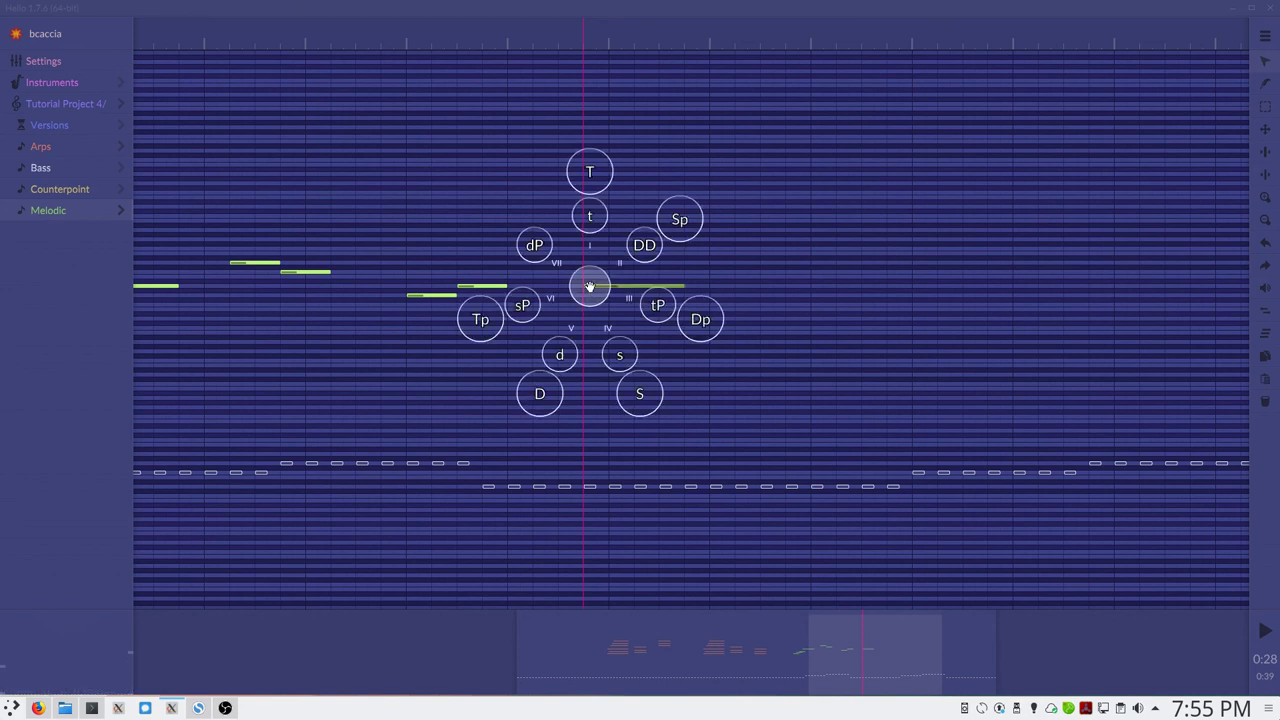
drag(589, 287, 586, 189)
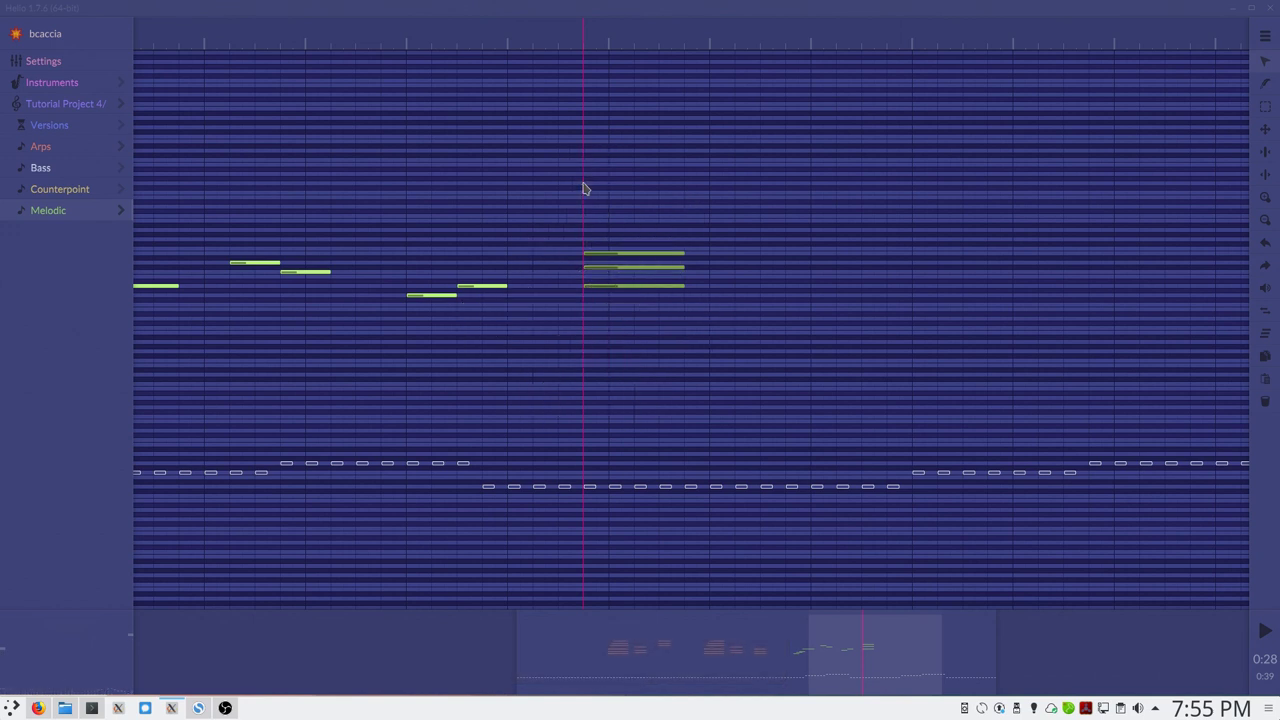
click(715, 287)
drag(715, 287, 715, 215)
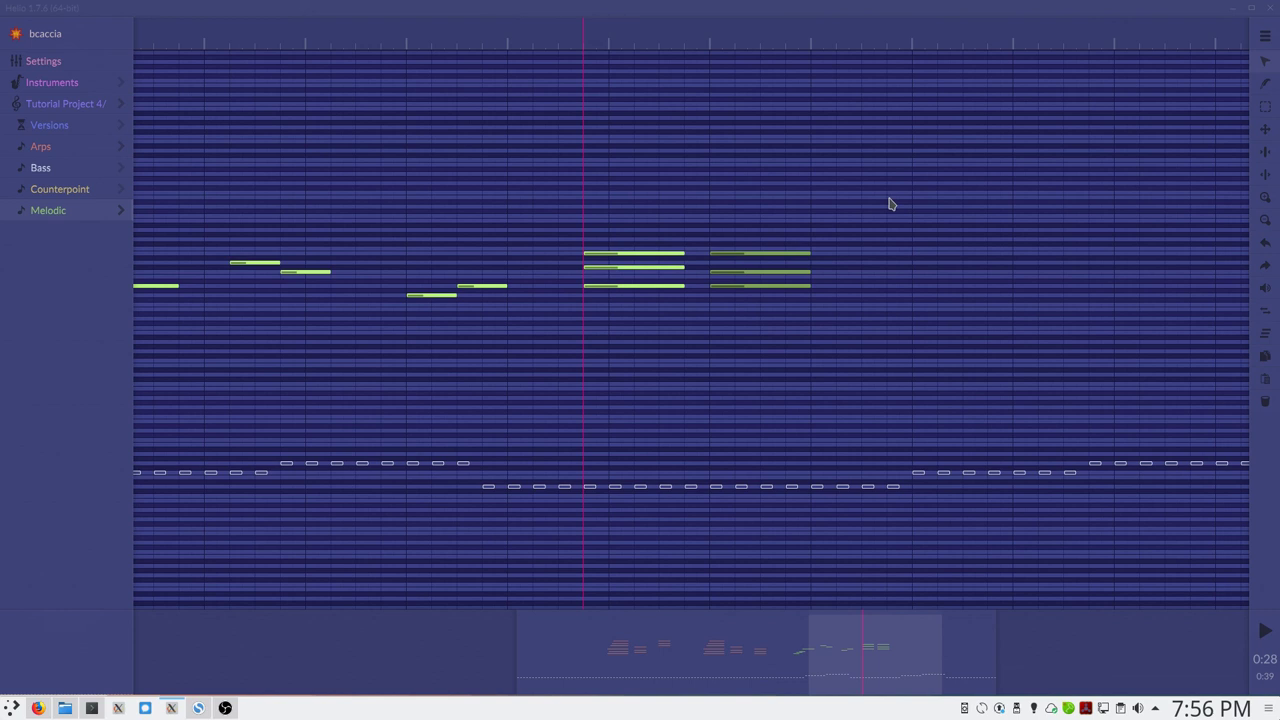
Delete both added chords, then draw a short note and undo it.
drag(890, 204, 543, 317)
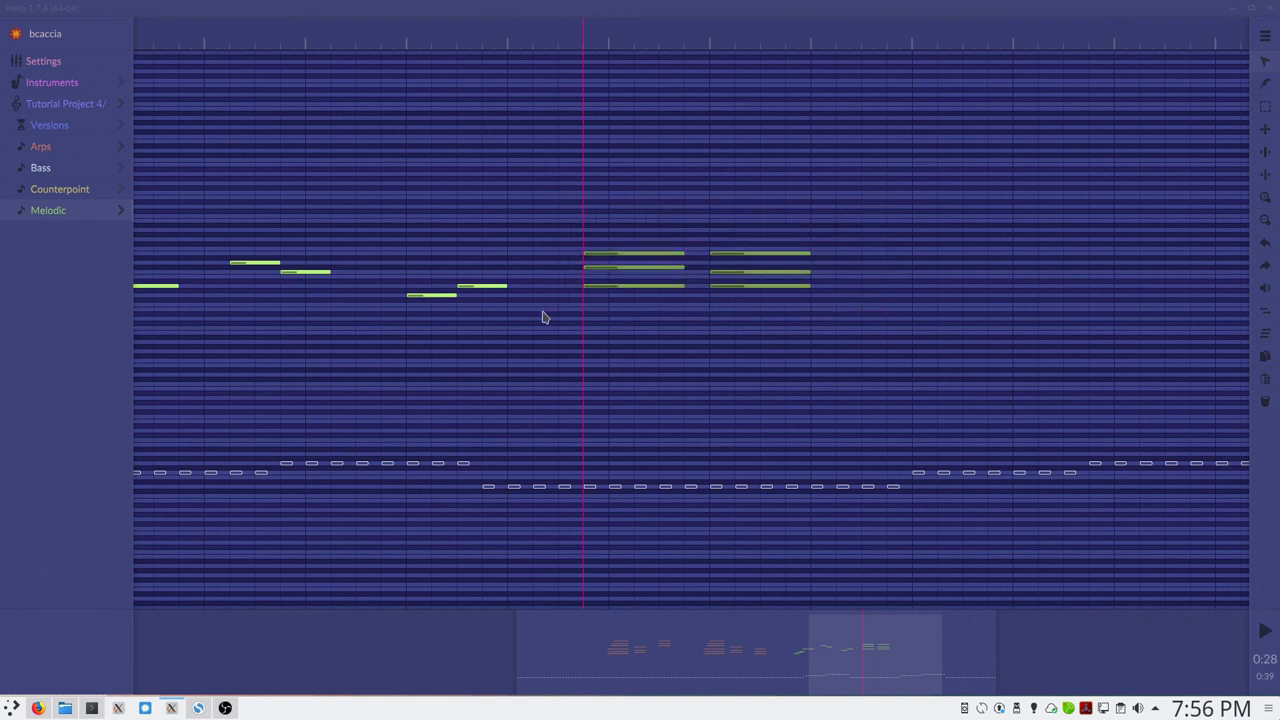
key(Delete)
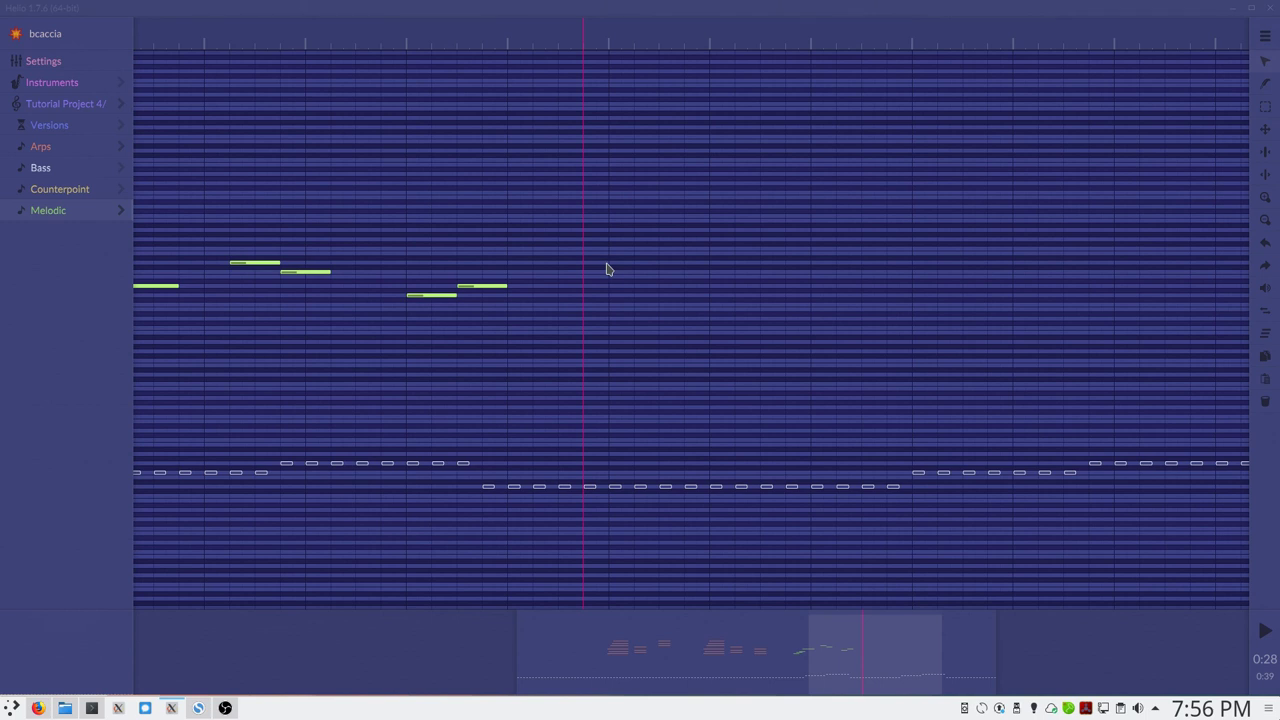
mouse_move(585, 259)
mouse_down()
mouse_move(695, 260)
mouse_move(586, 260)
mouse_move(658, 271)
mouse_up()
key(ctrl+z)
Bring up the chord palette at the playhead and dismiss it without adding chords.
click(590, 292)
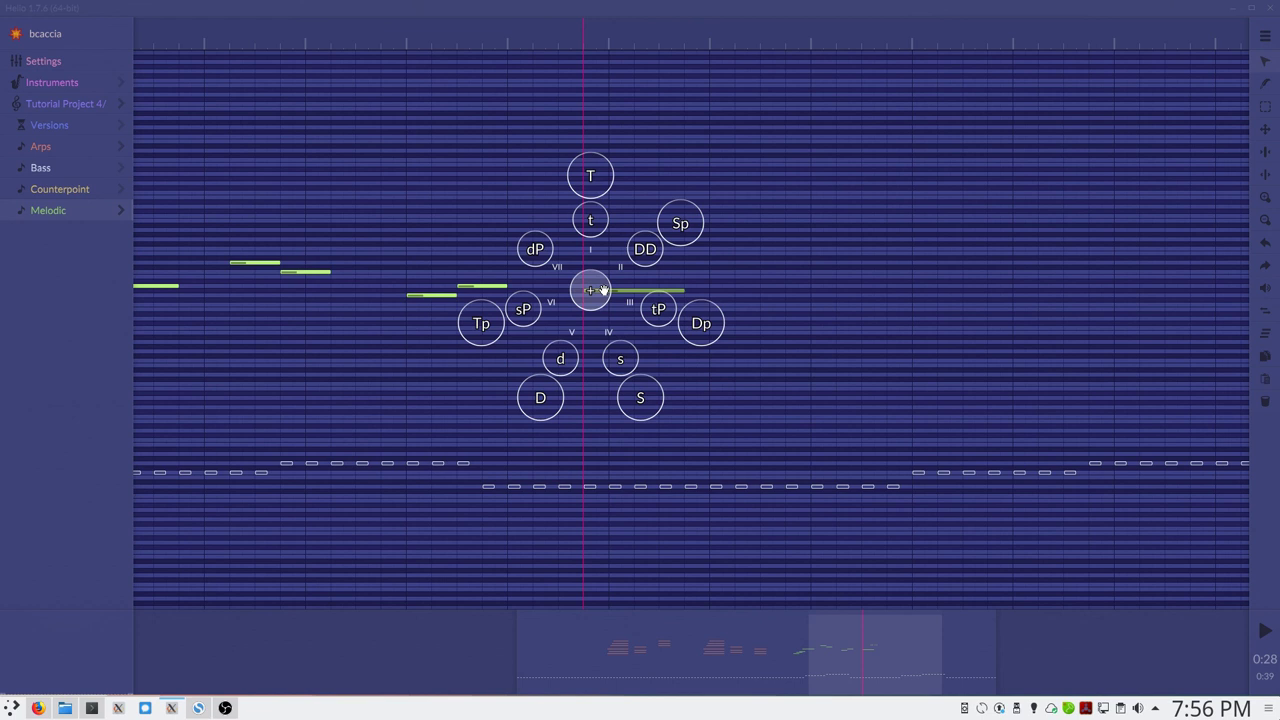
click(794, 310)
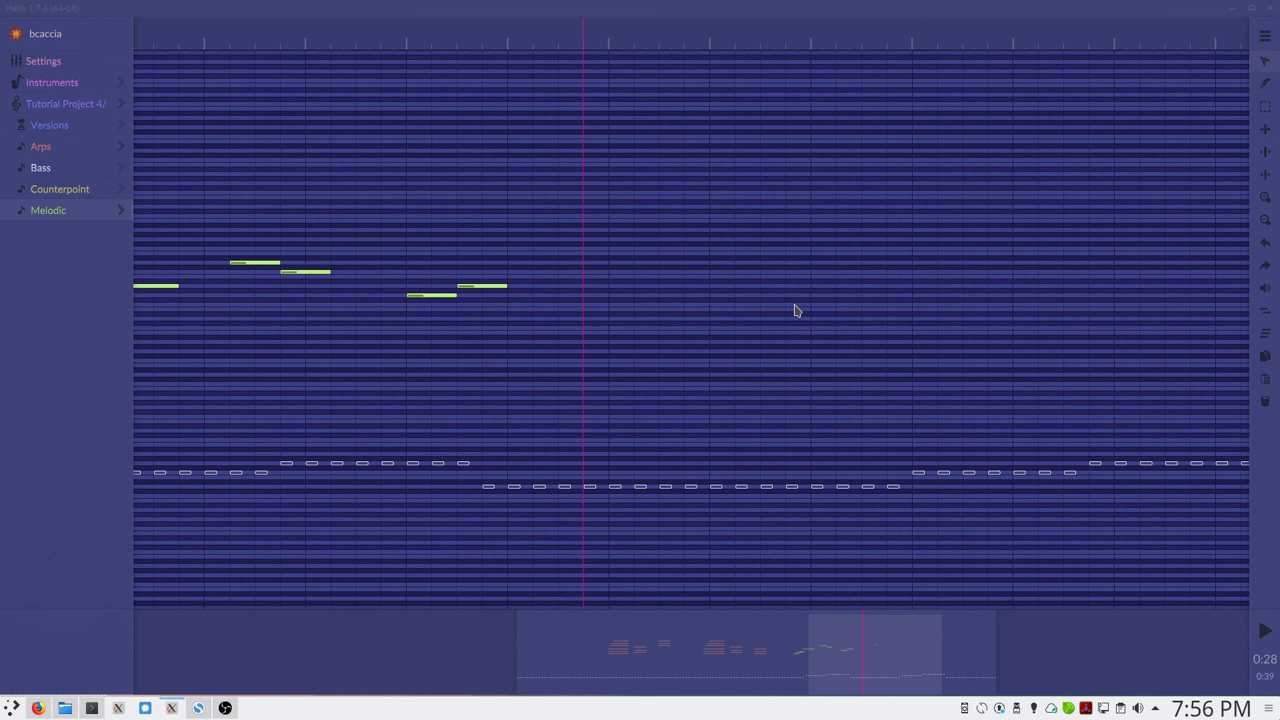
scroll(700, 423, down, 4)
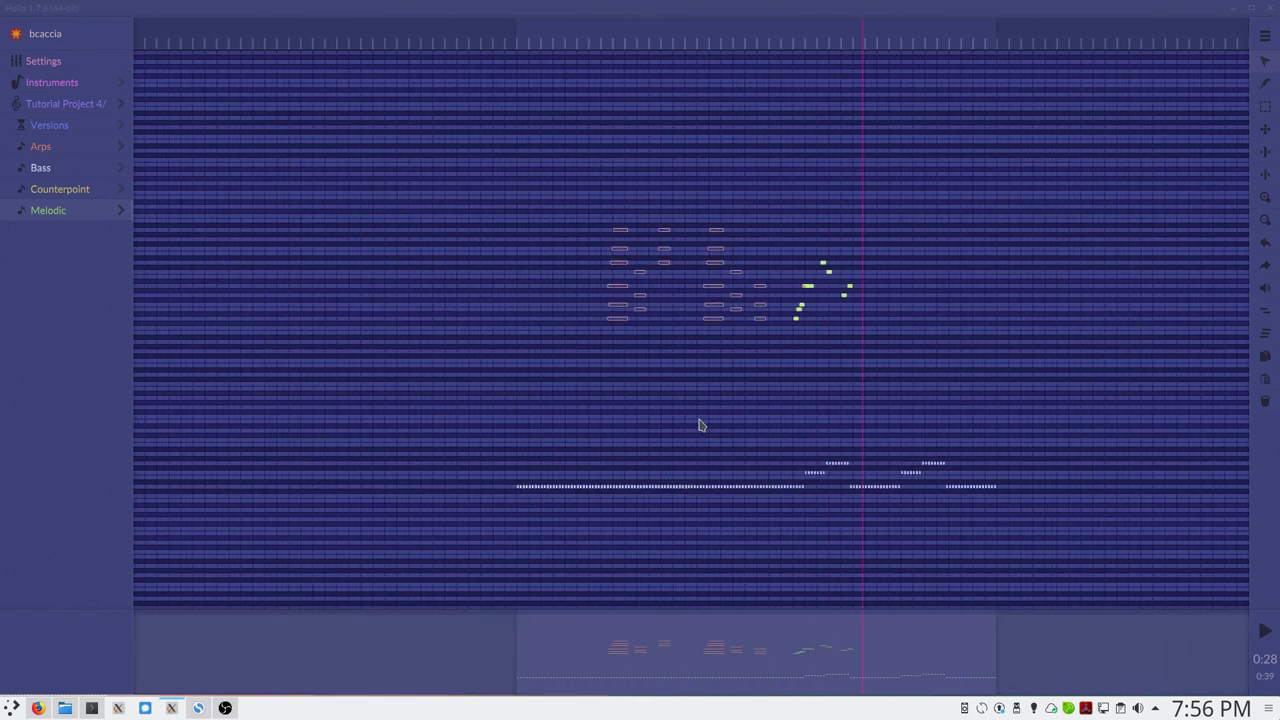
Show the Tutorial Project 4/5/18 page and browse its Render menu's Export to MIDI option.
scroll(703, 413, up, 2)
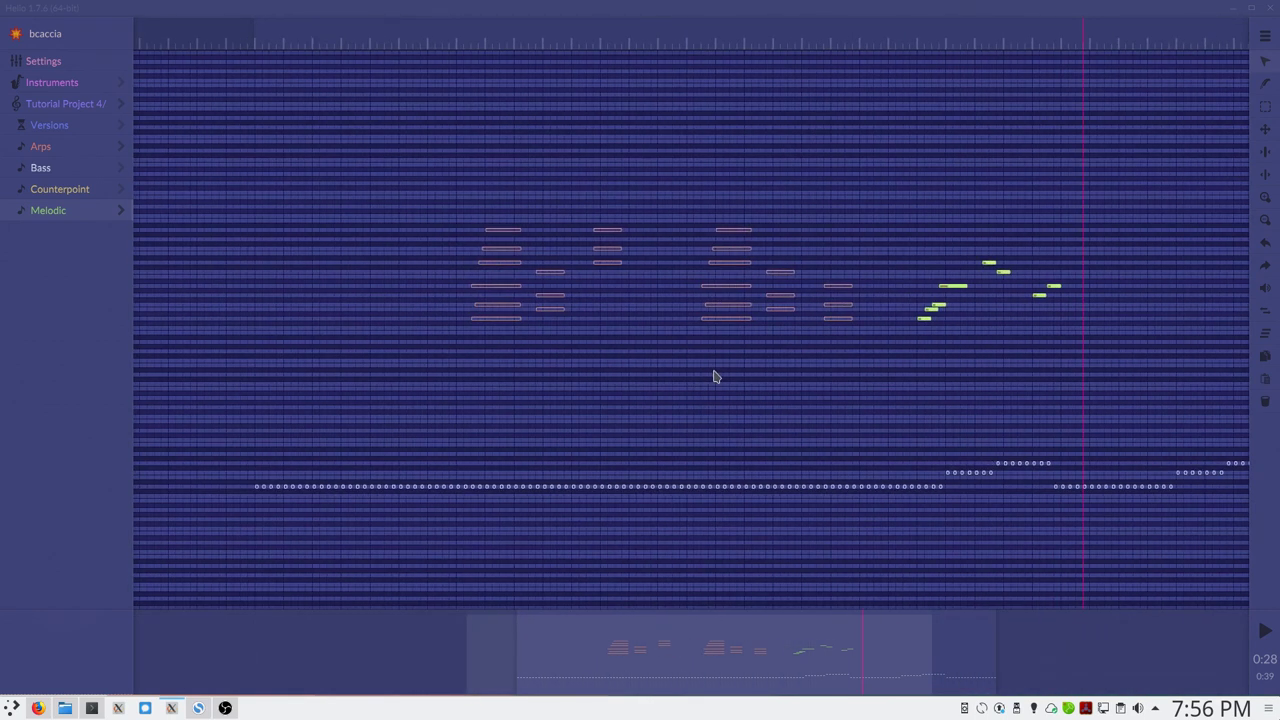
click(65, 107)
click(117, 106)
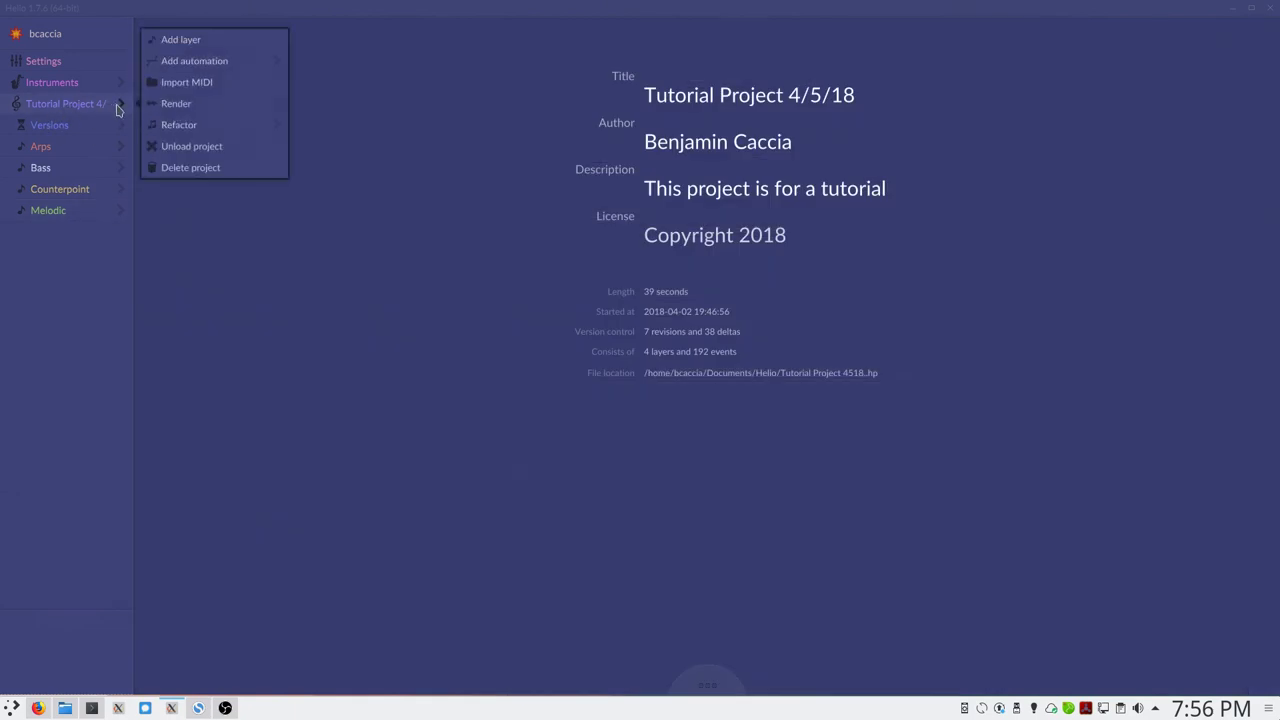
click(189, 103)
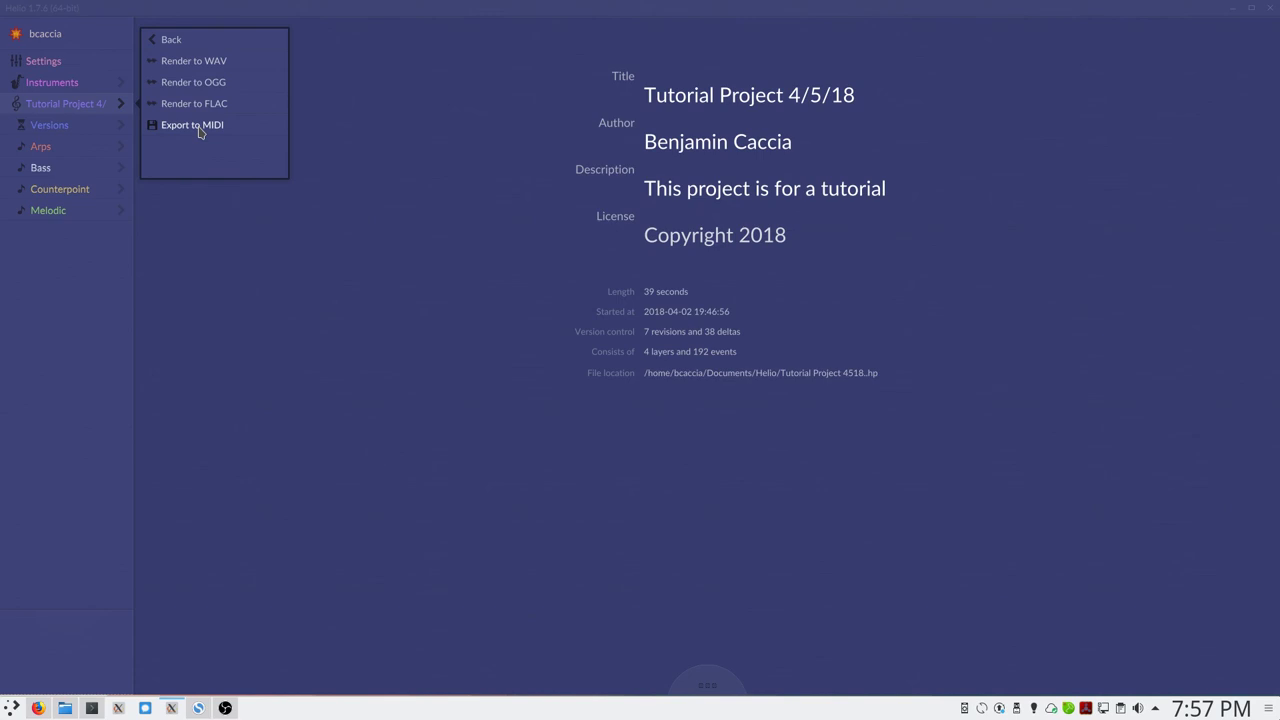
click(50, 170)
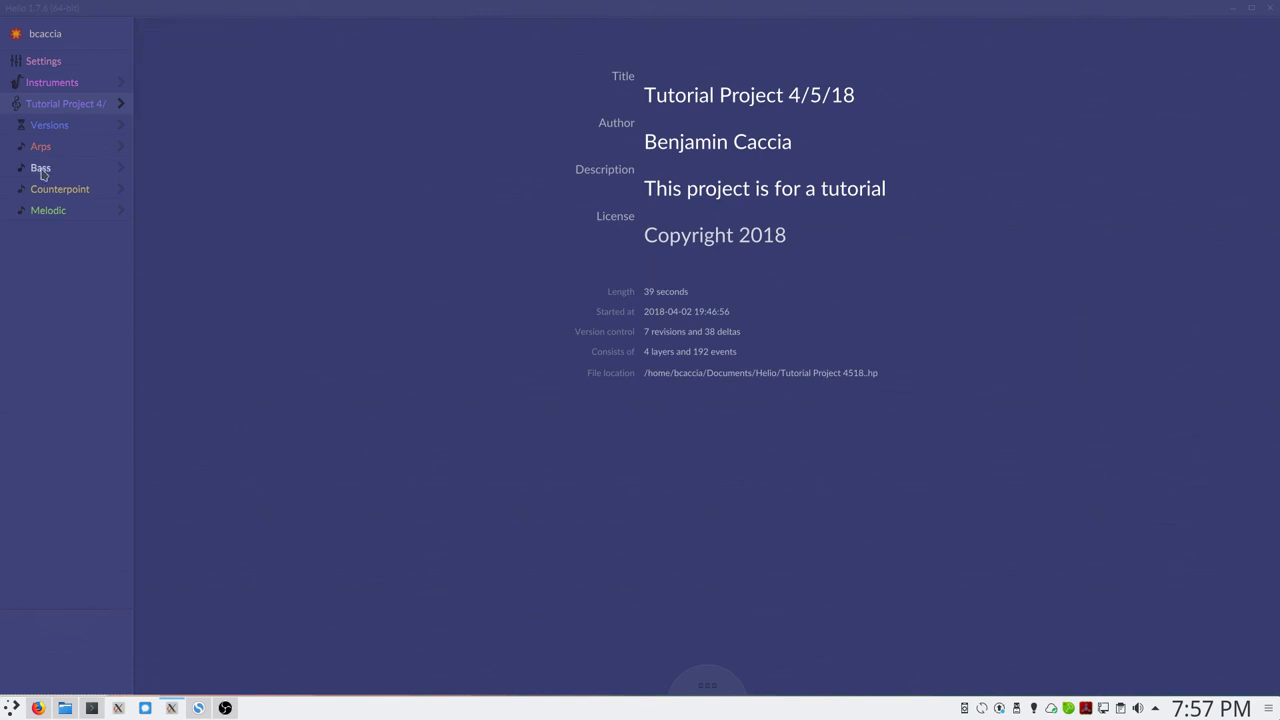